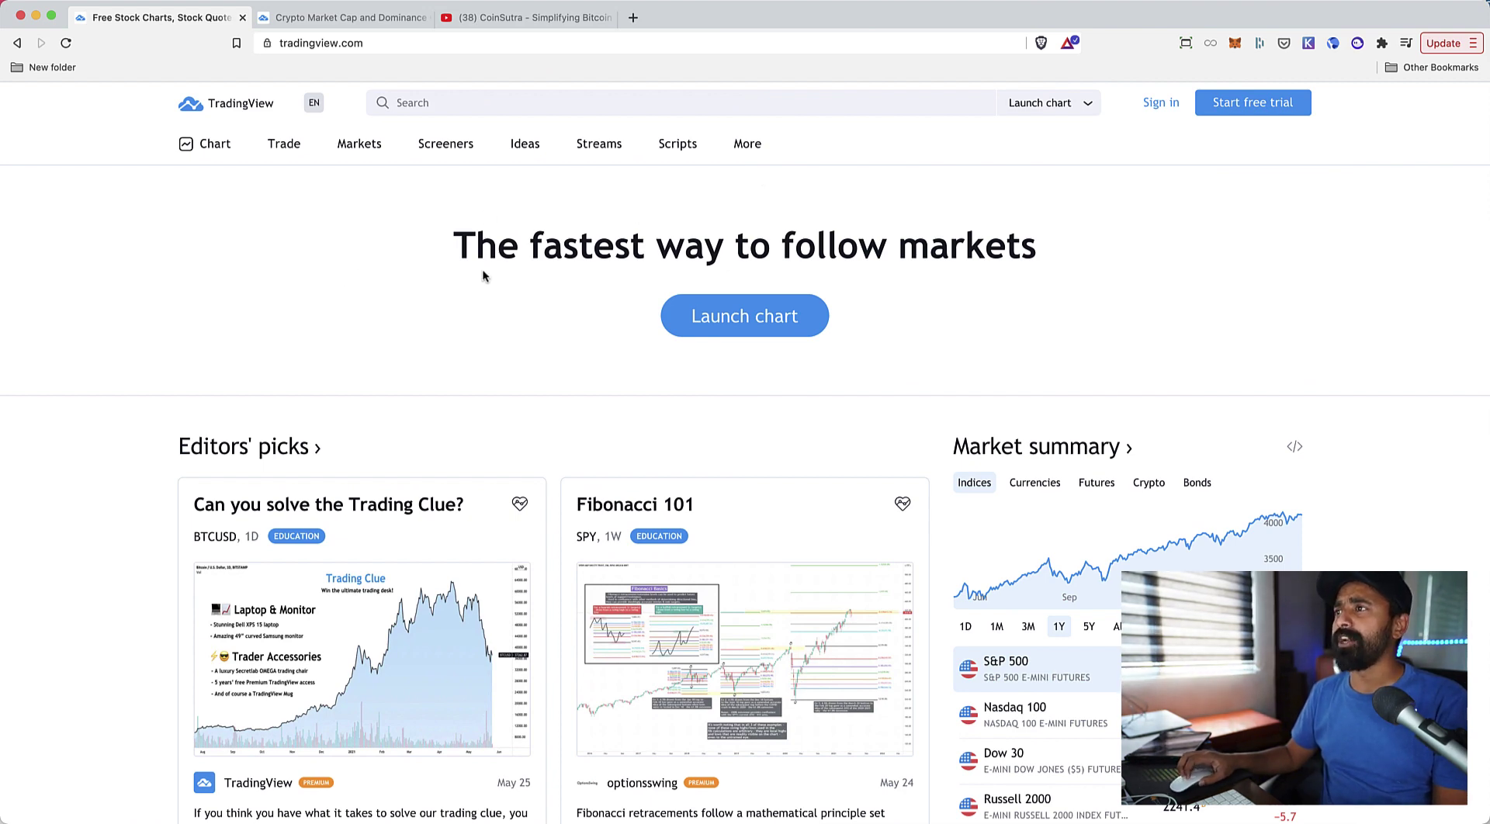
scroll(482, 275, "down", 3)
scroll(482, 274, "up", 3)
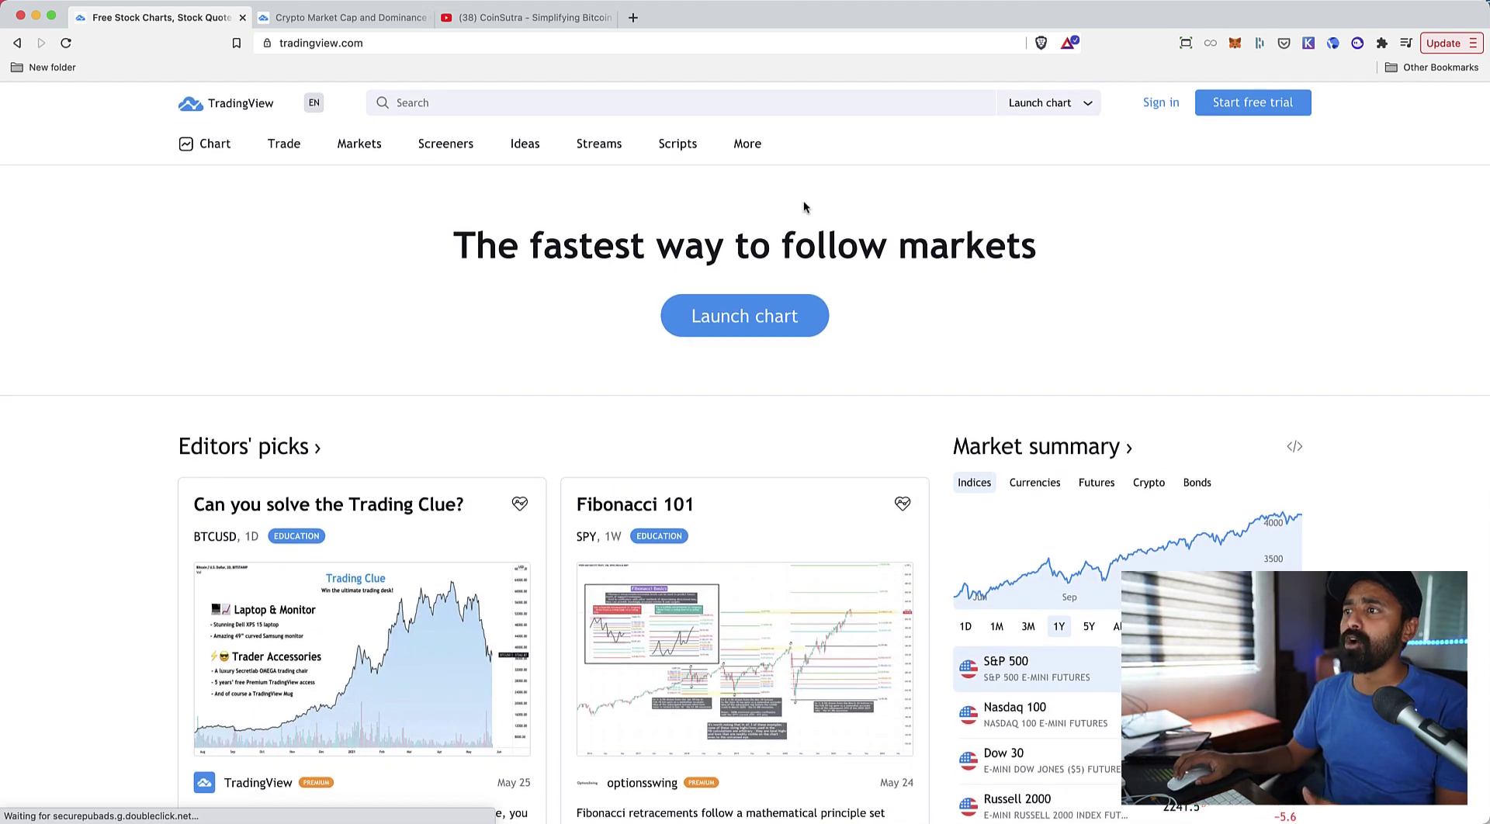
mouse_move(490, 164)
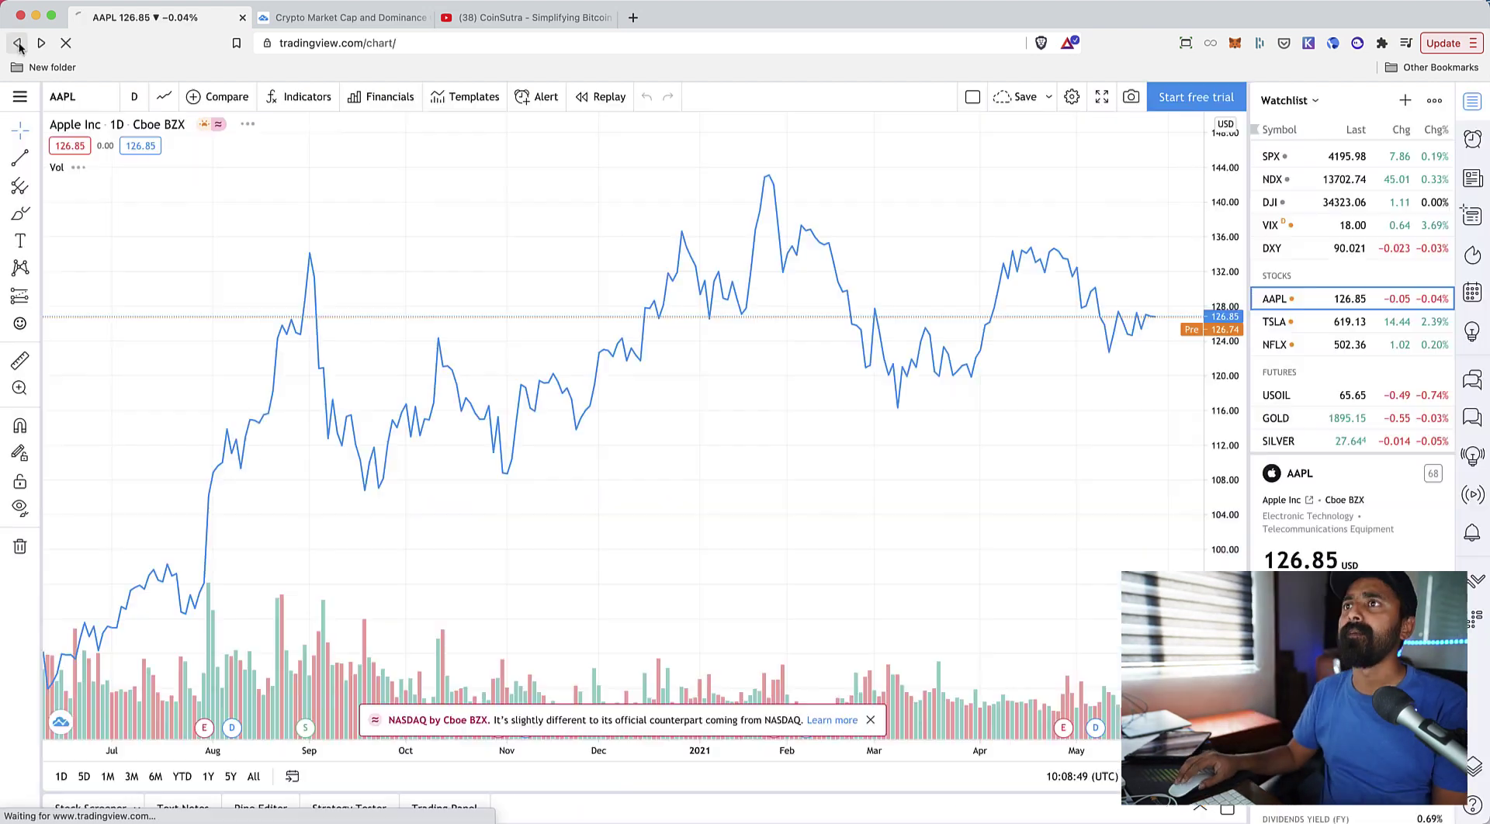
left_click(250, 106)
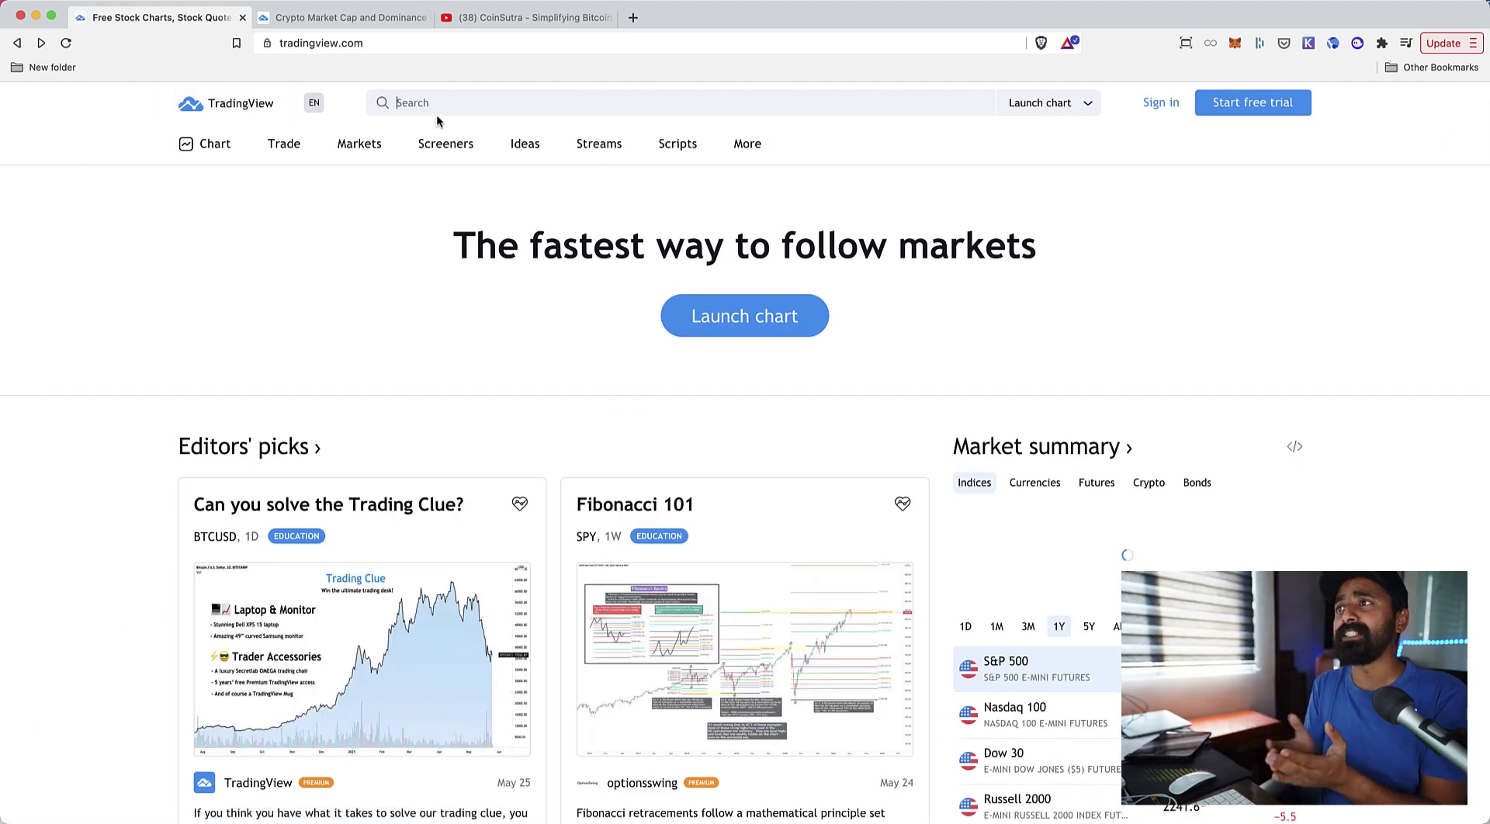
- Search the site's symbols for the BTCUSDT pair
left_click(434, 107)
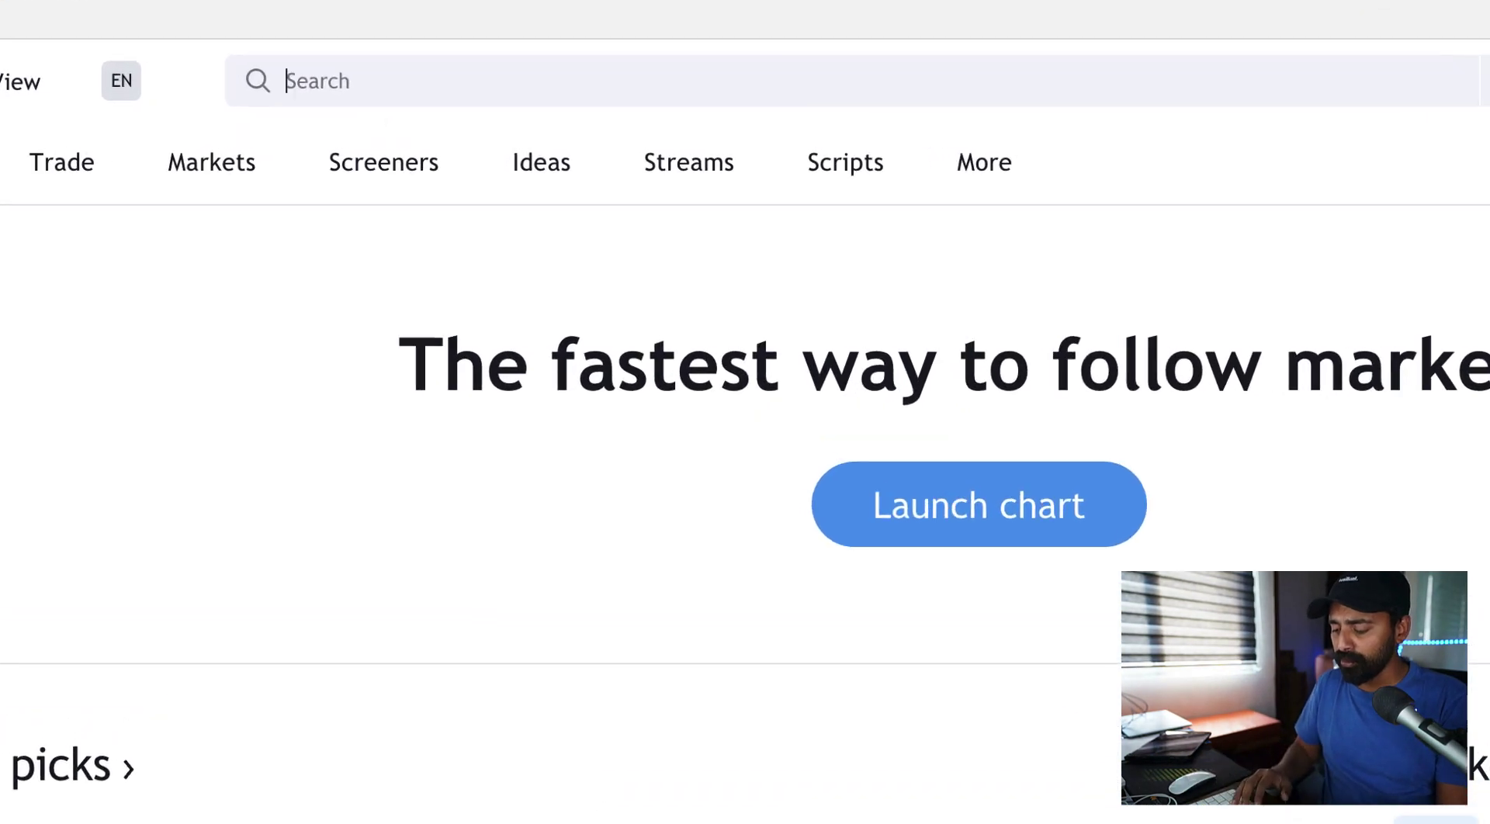
type("BTC")
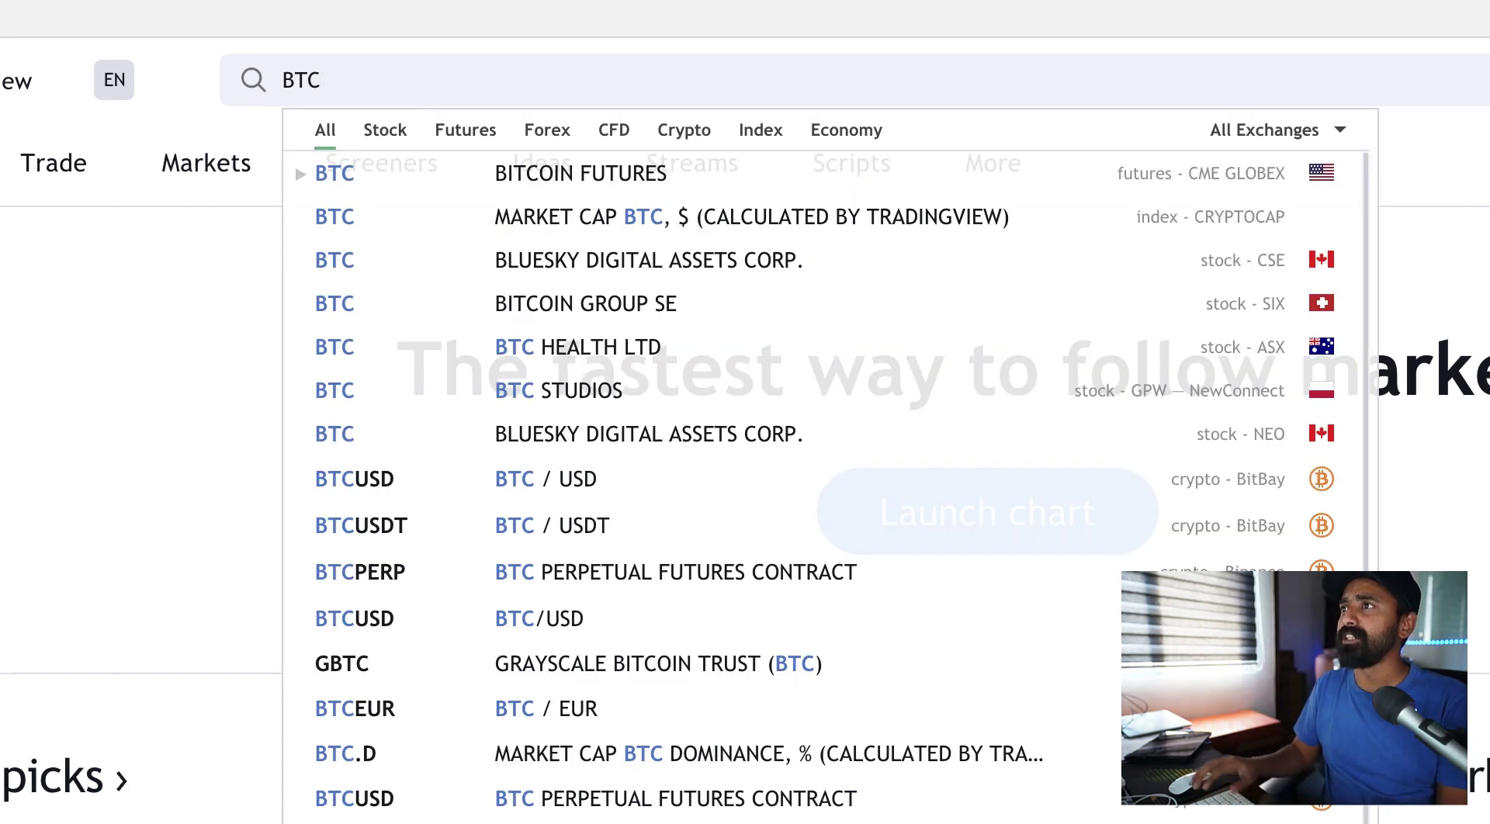
type("USDT")
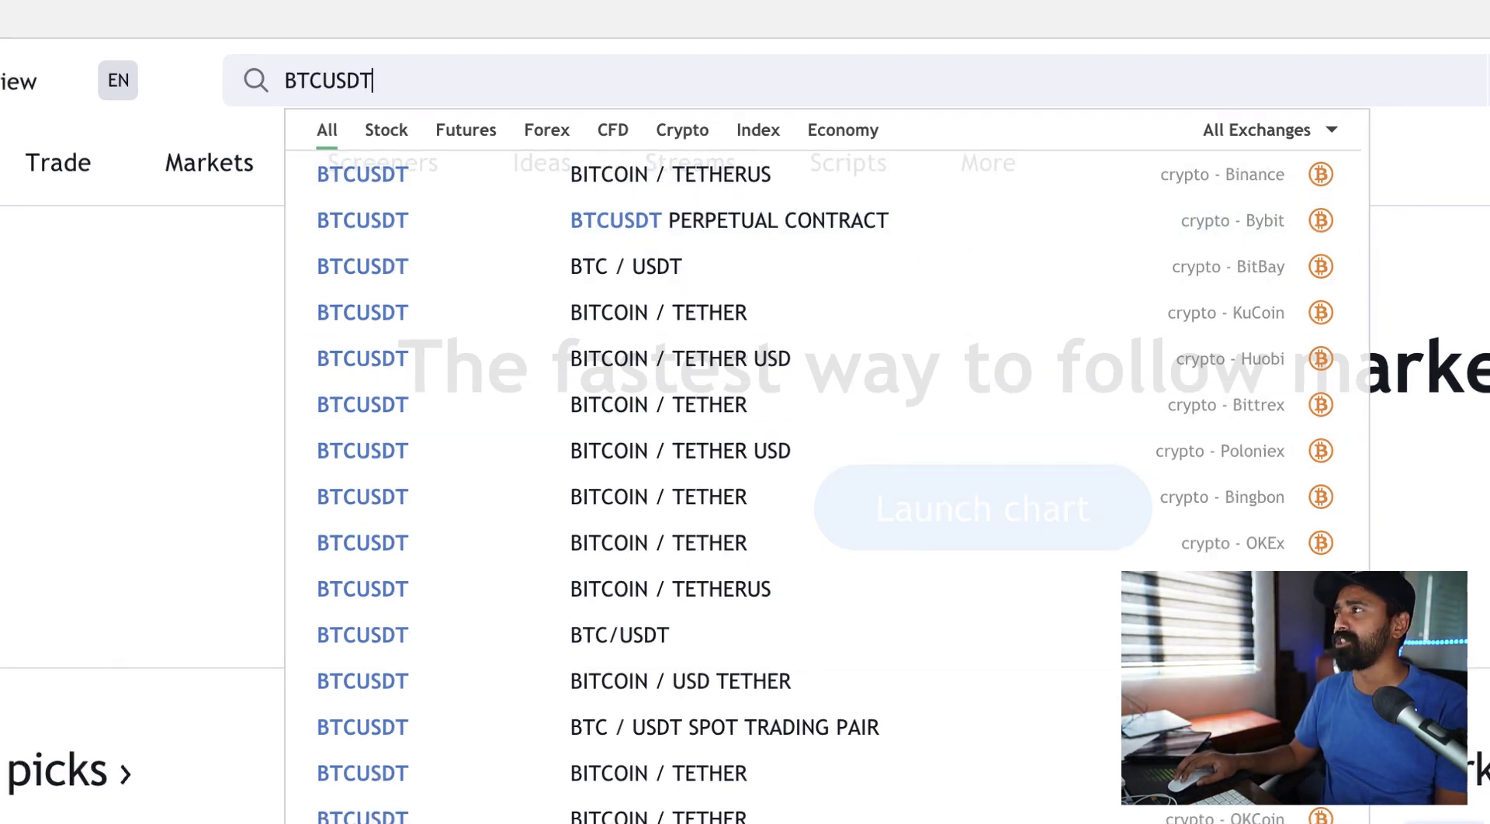
left_click(1180, 171)
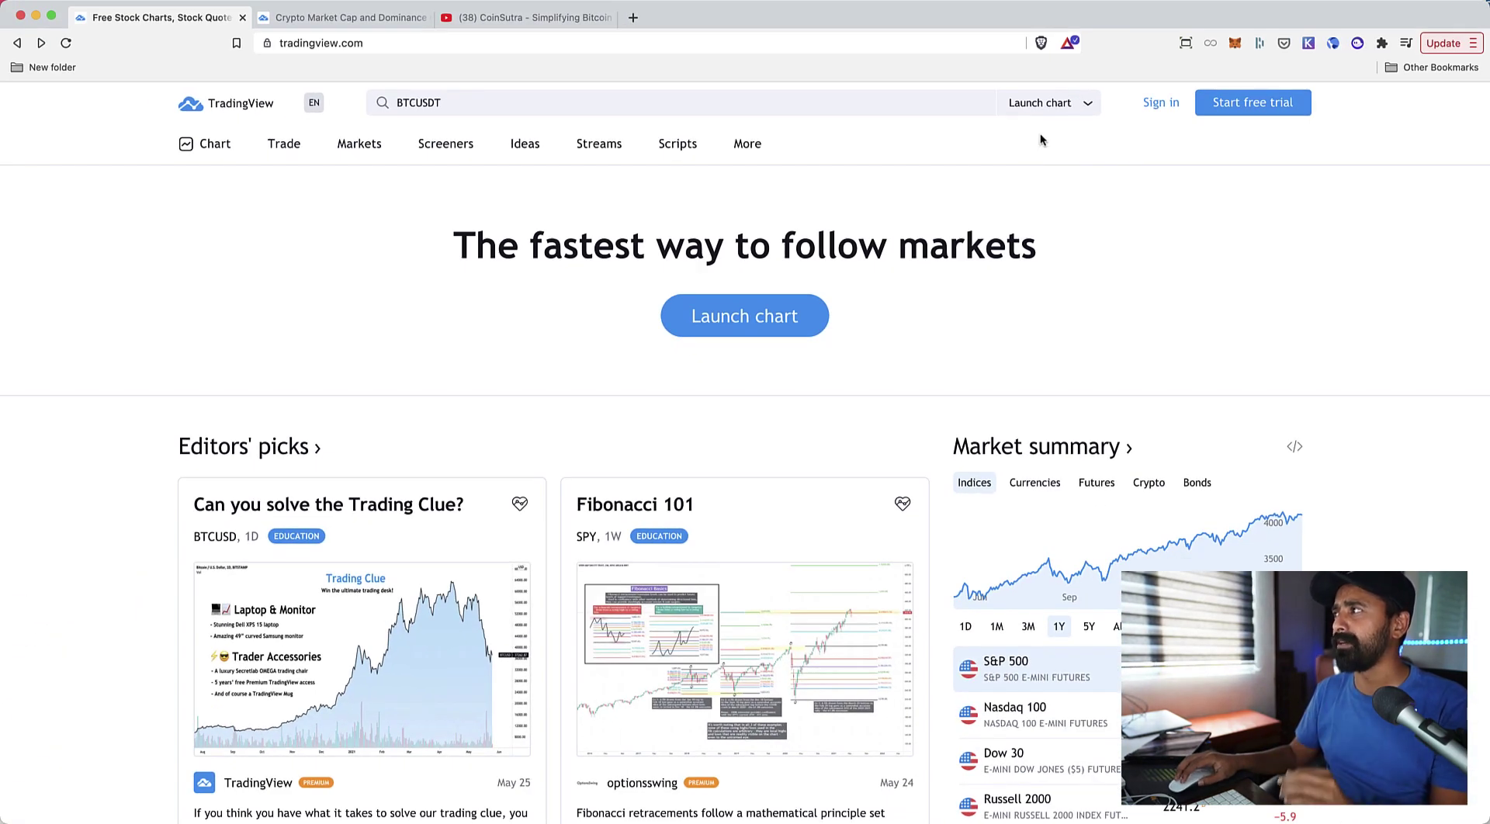
mouse_move(451, 150)
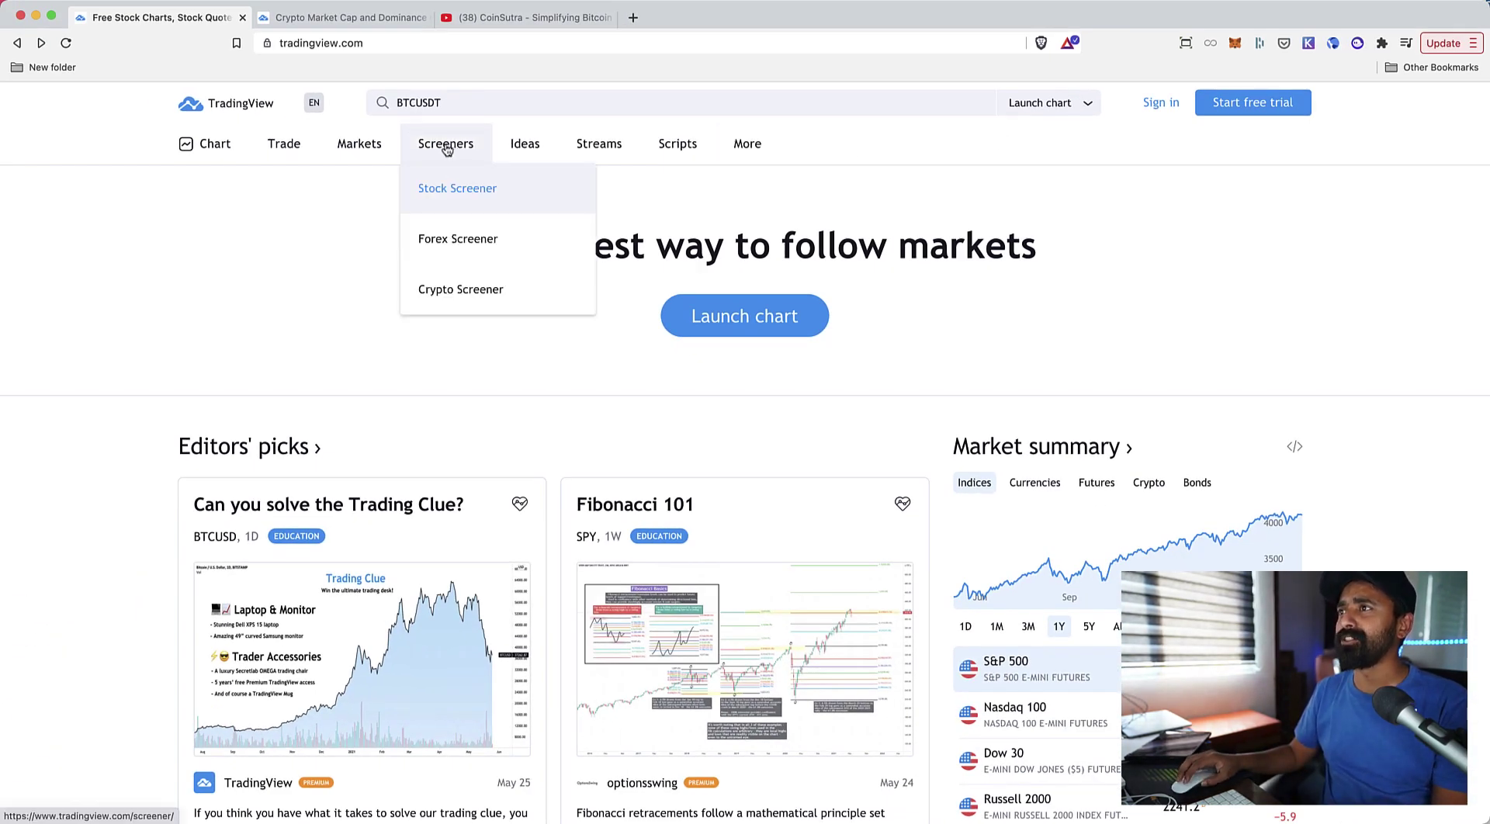
mouse_move(299, 152)
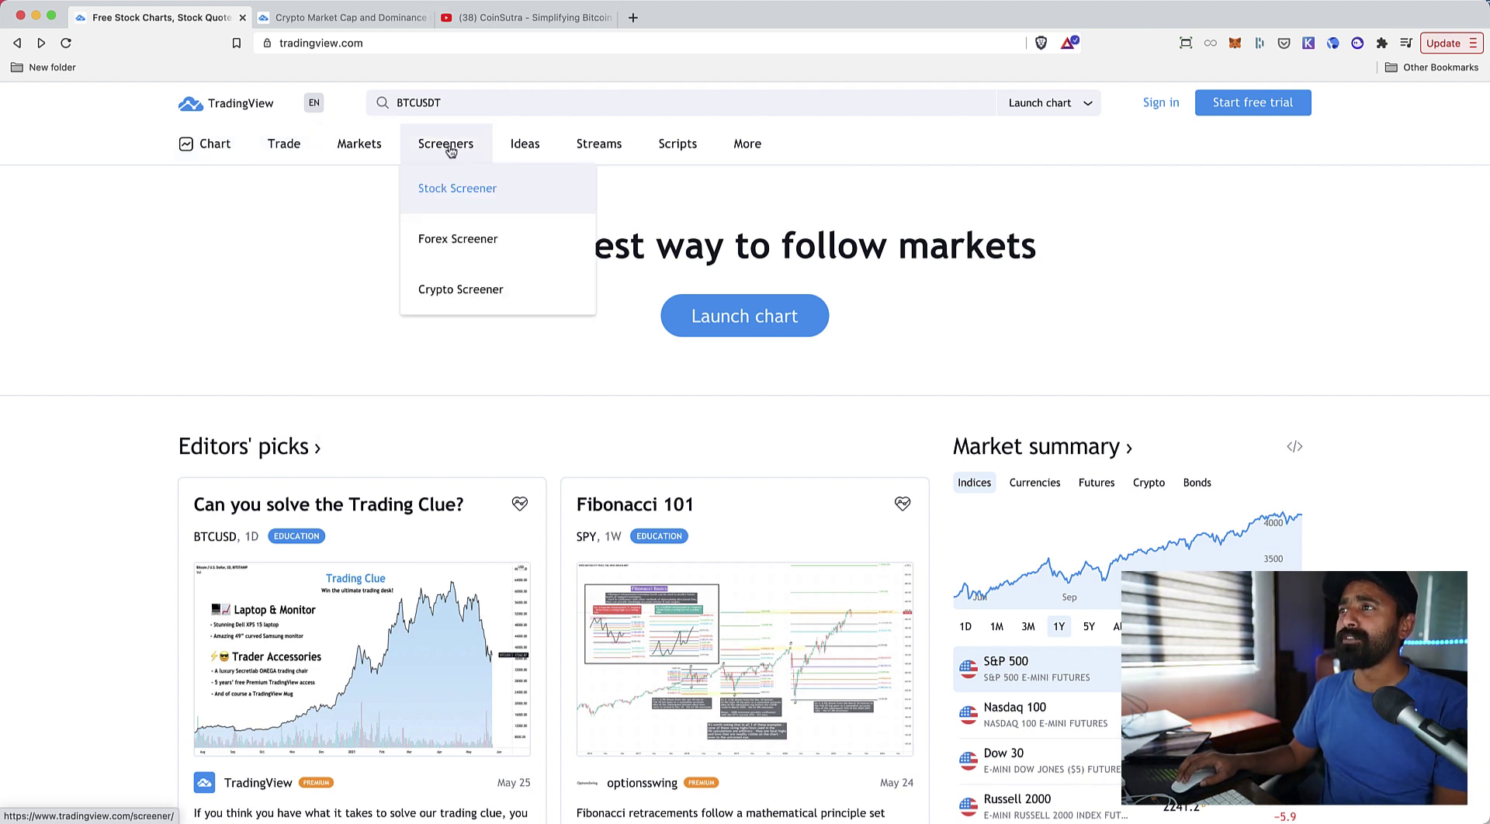
mouse_move(515, 146)
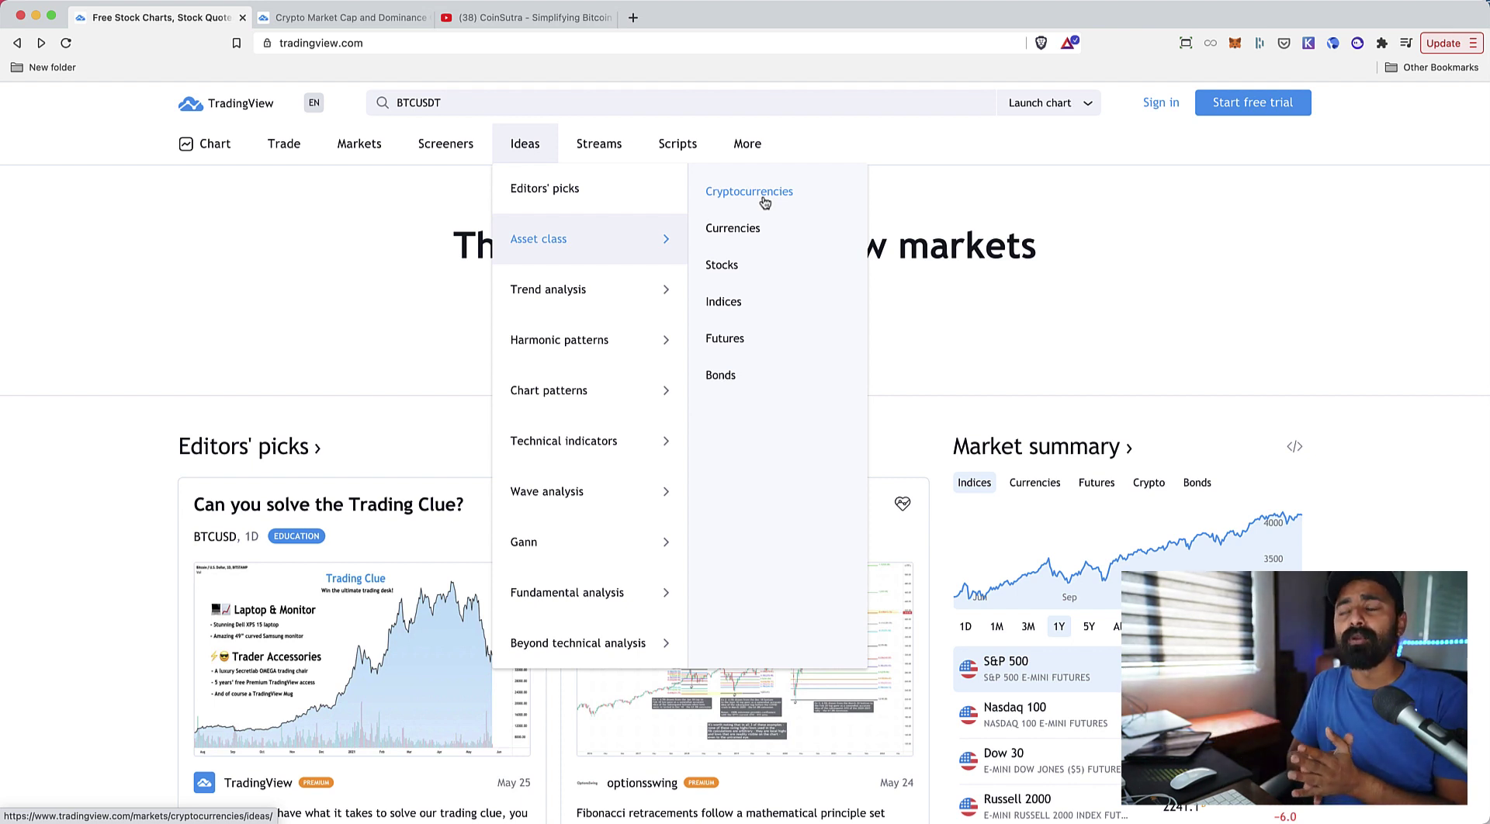
mouse_move(693, 149)
mouse_move(709, 244)
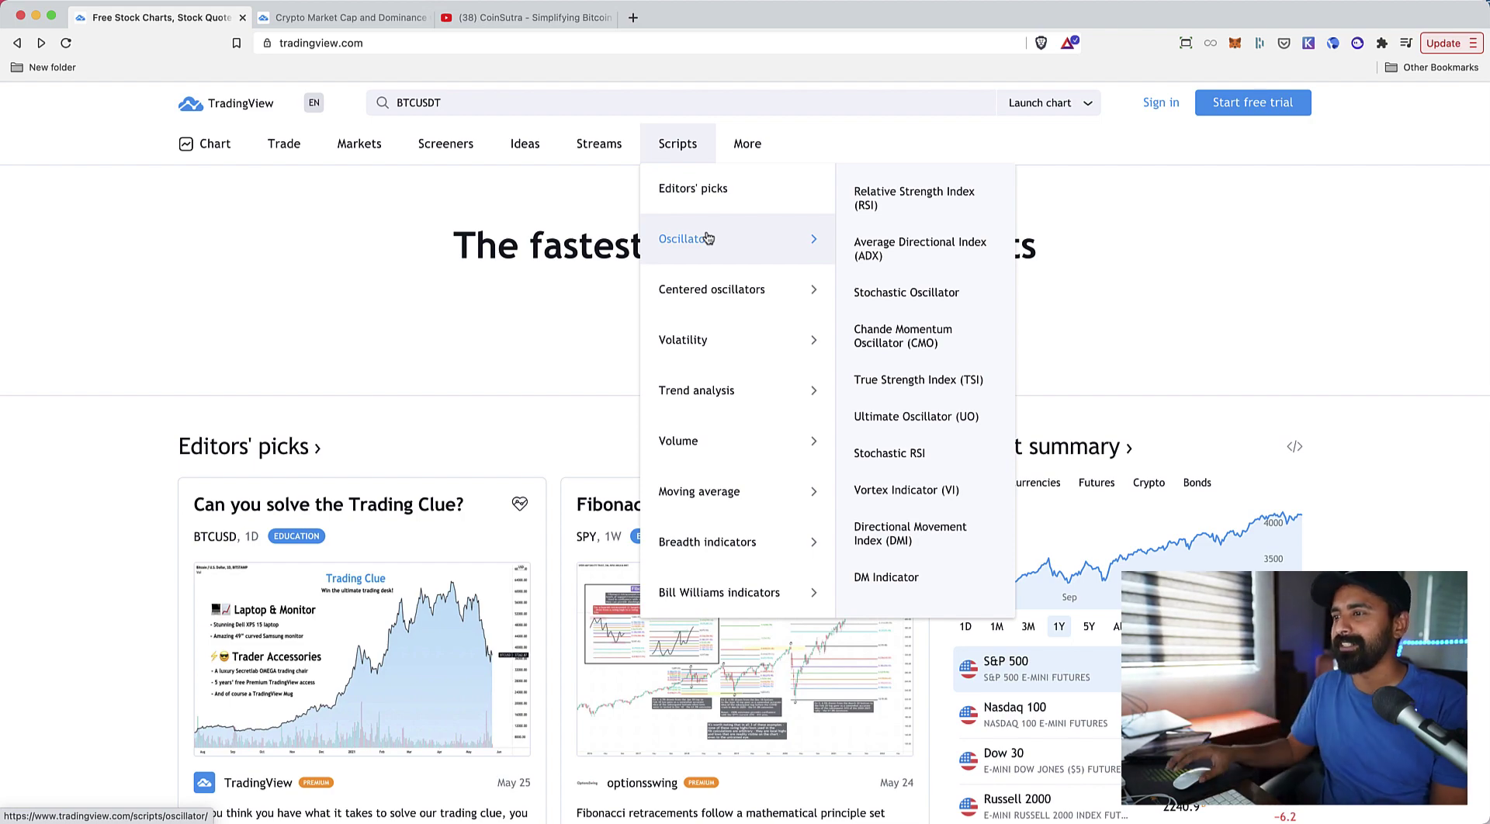
- View the Currencies listing in the market summary, followed by the Crypto listing
scroll(616, 270, "down", 3)
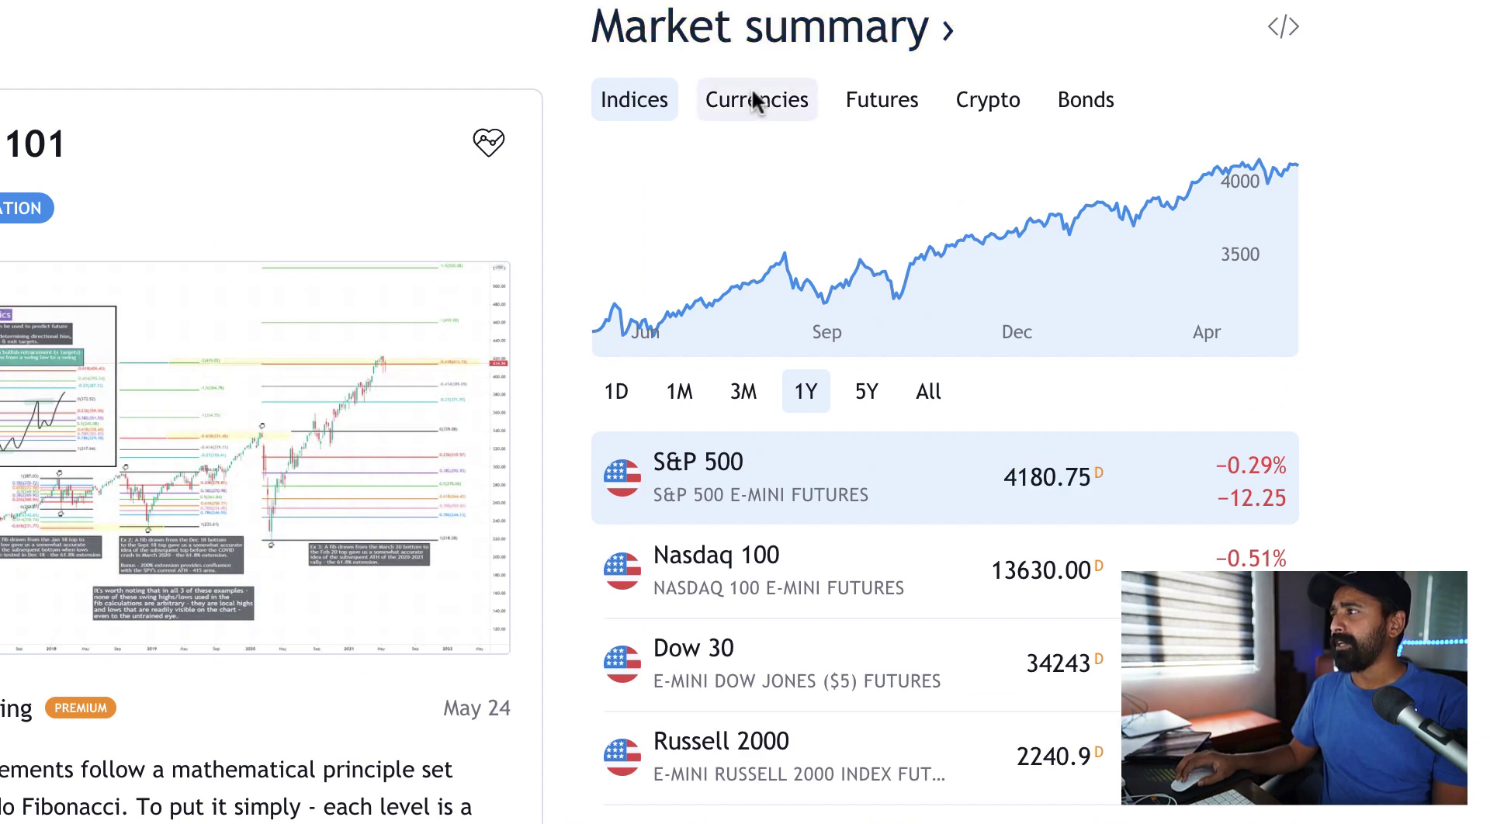
left_click(755, 100)
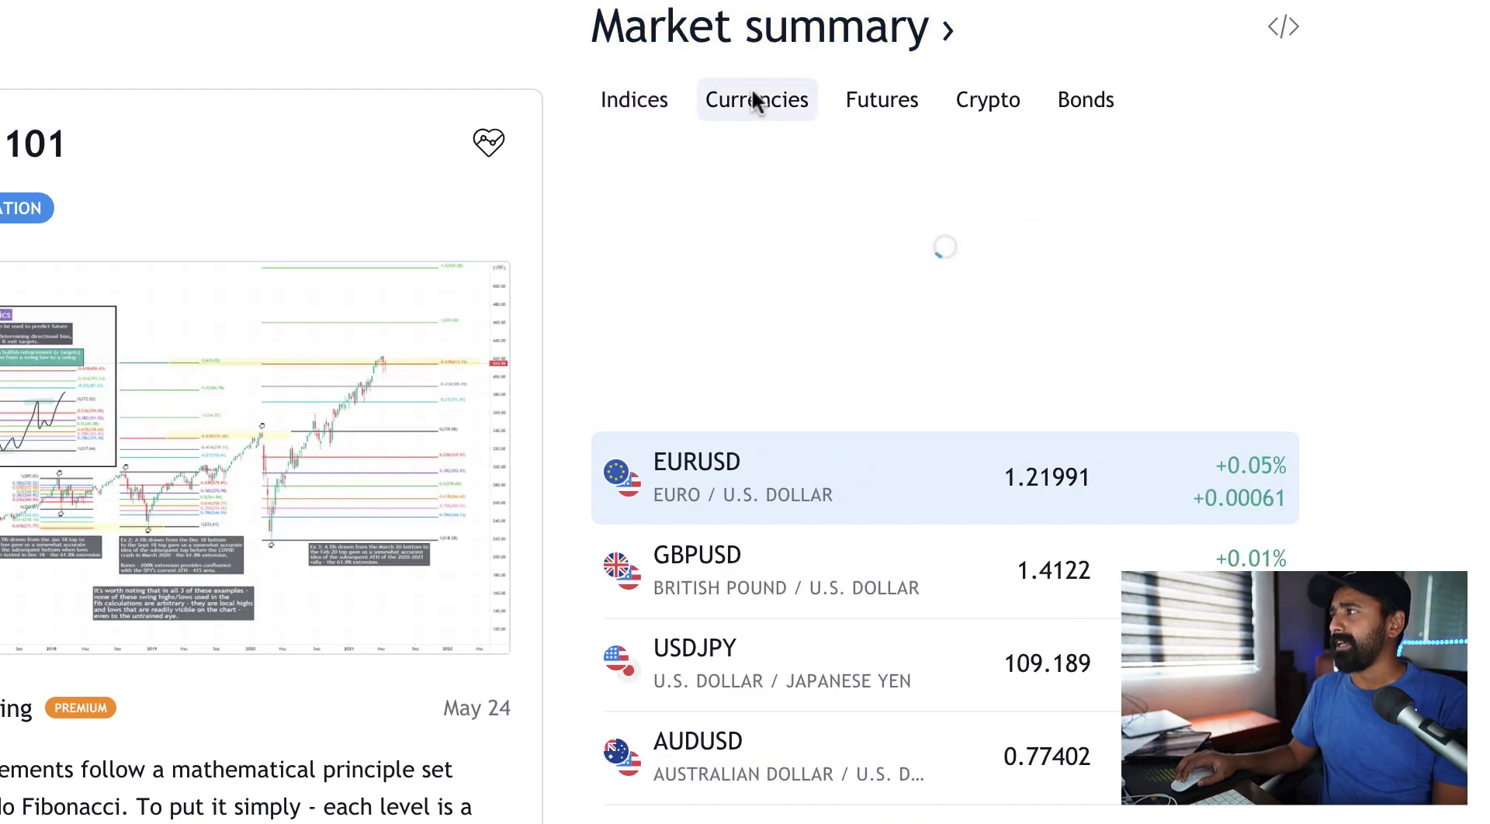
left_click(965, 103)
scroll(975, 103, "up", 2)
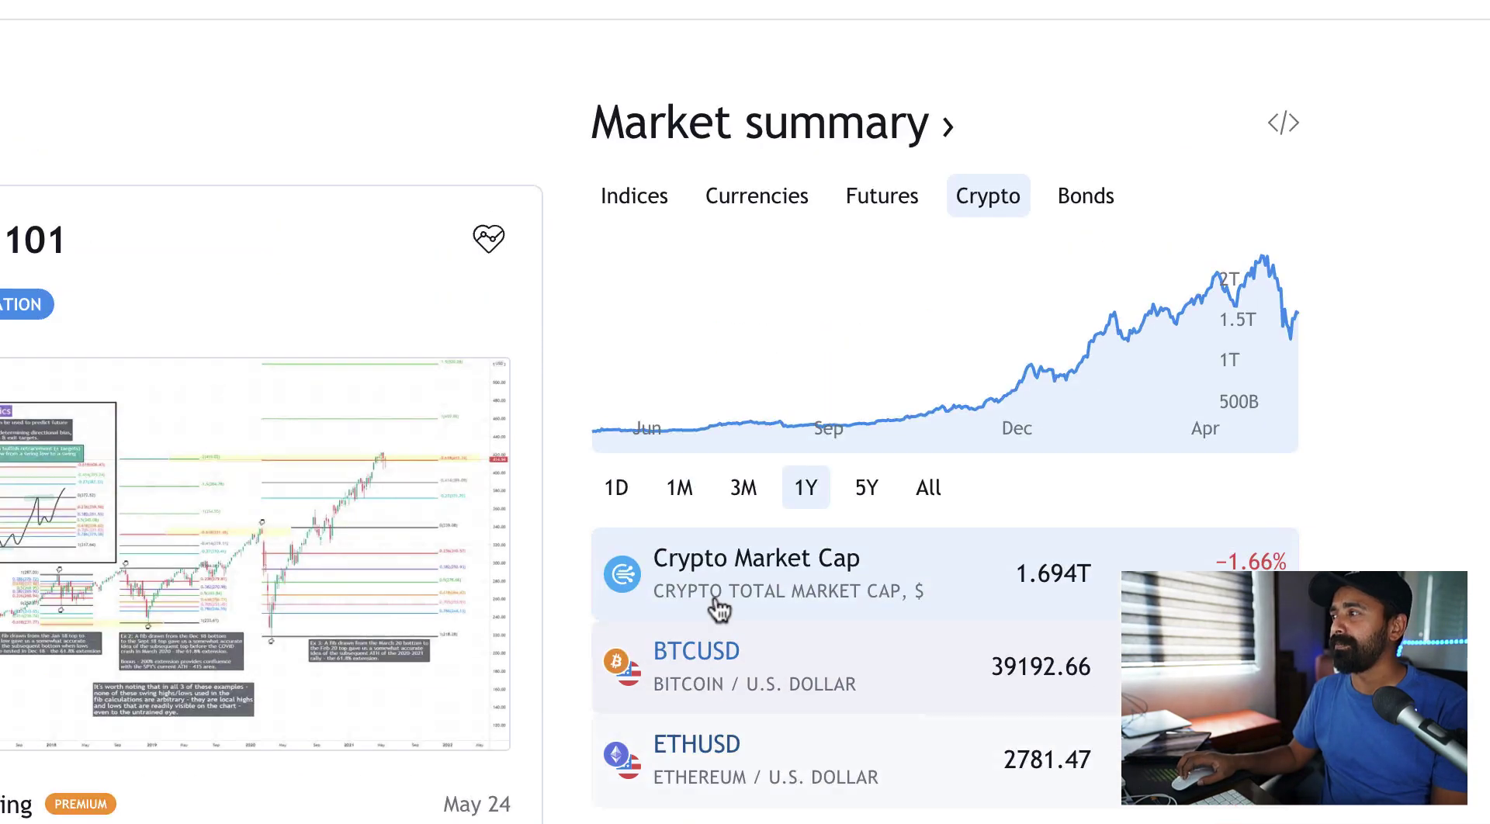
- Look through the home page's stocks, live streams, timelines, crypto and forex ideas, and news sections
scroll(1004, 541, "down", 10)
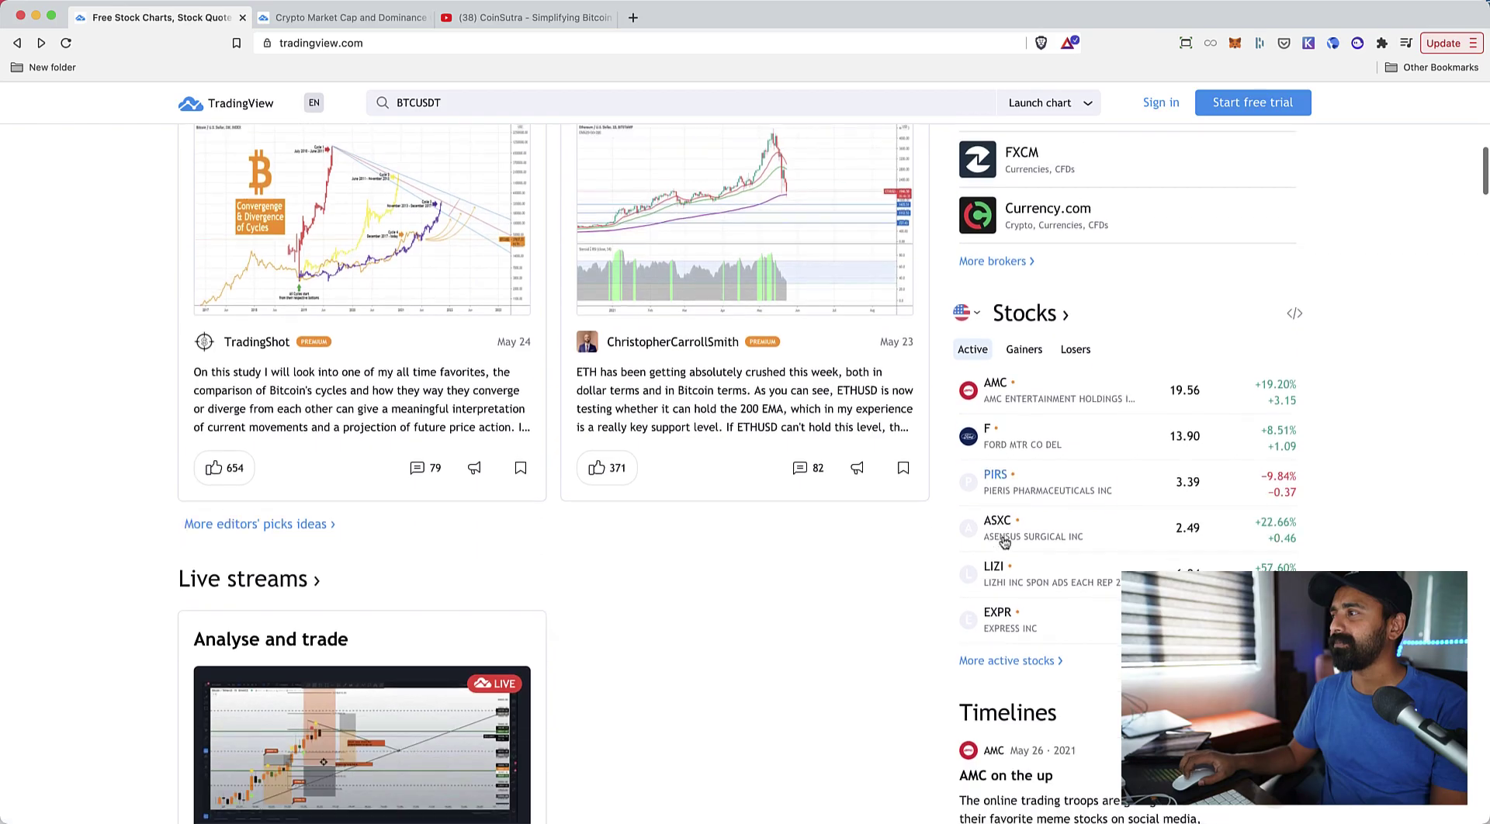
scroll(1005, 541, "down", 15)
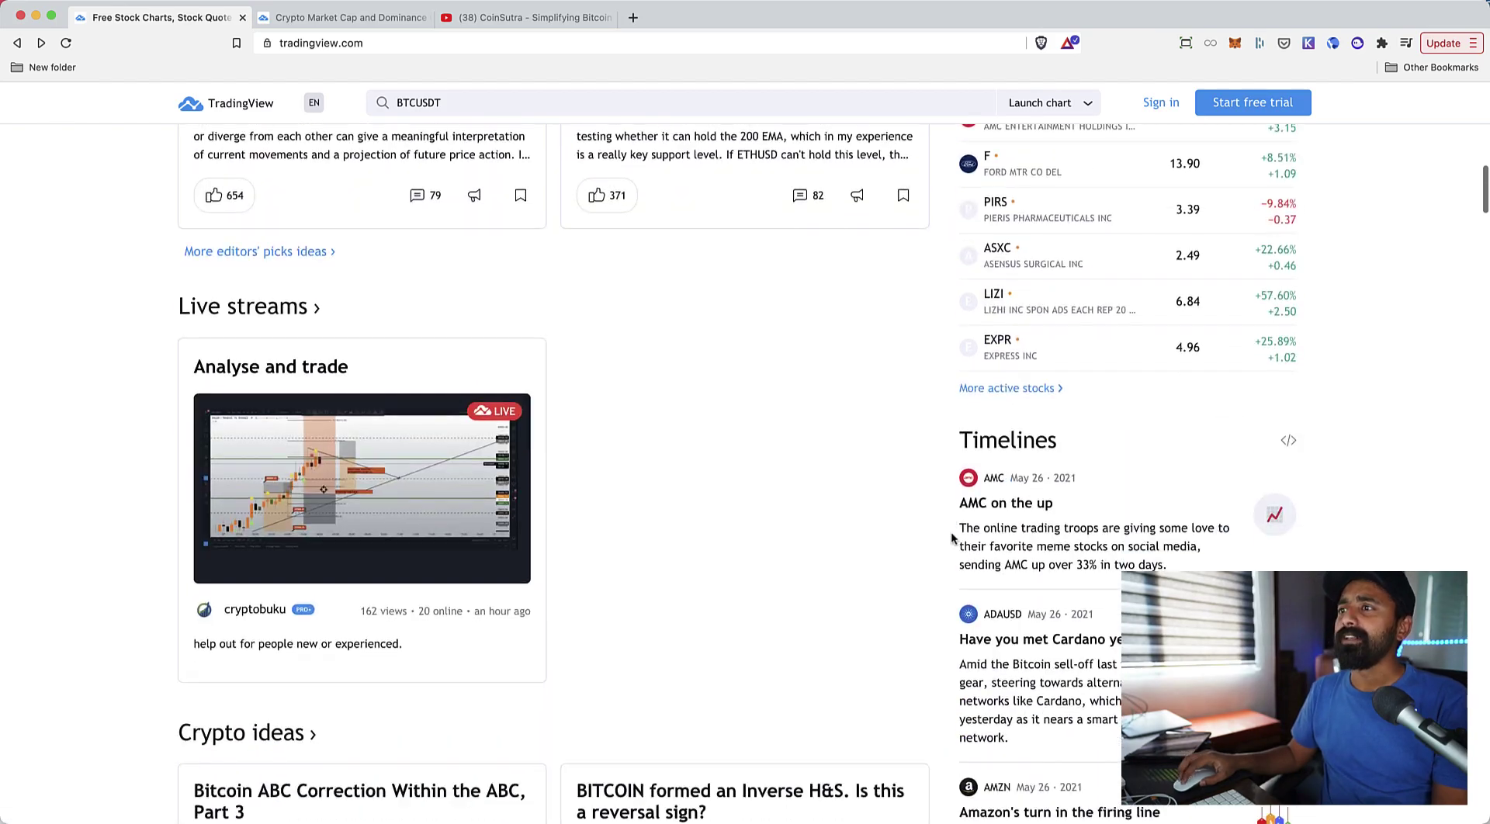
scroll(952, 532, "down", 15)
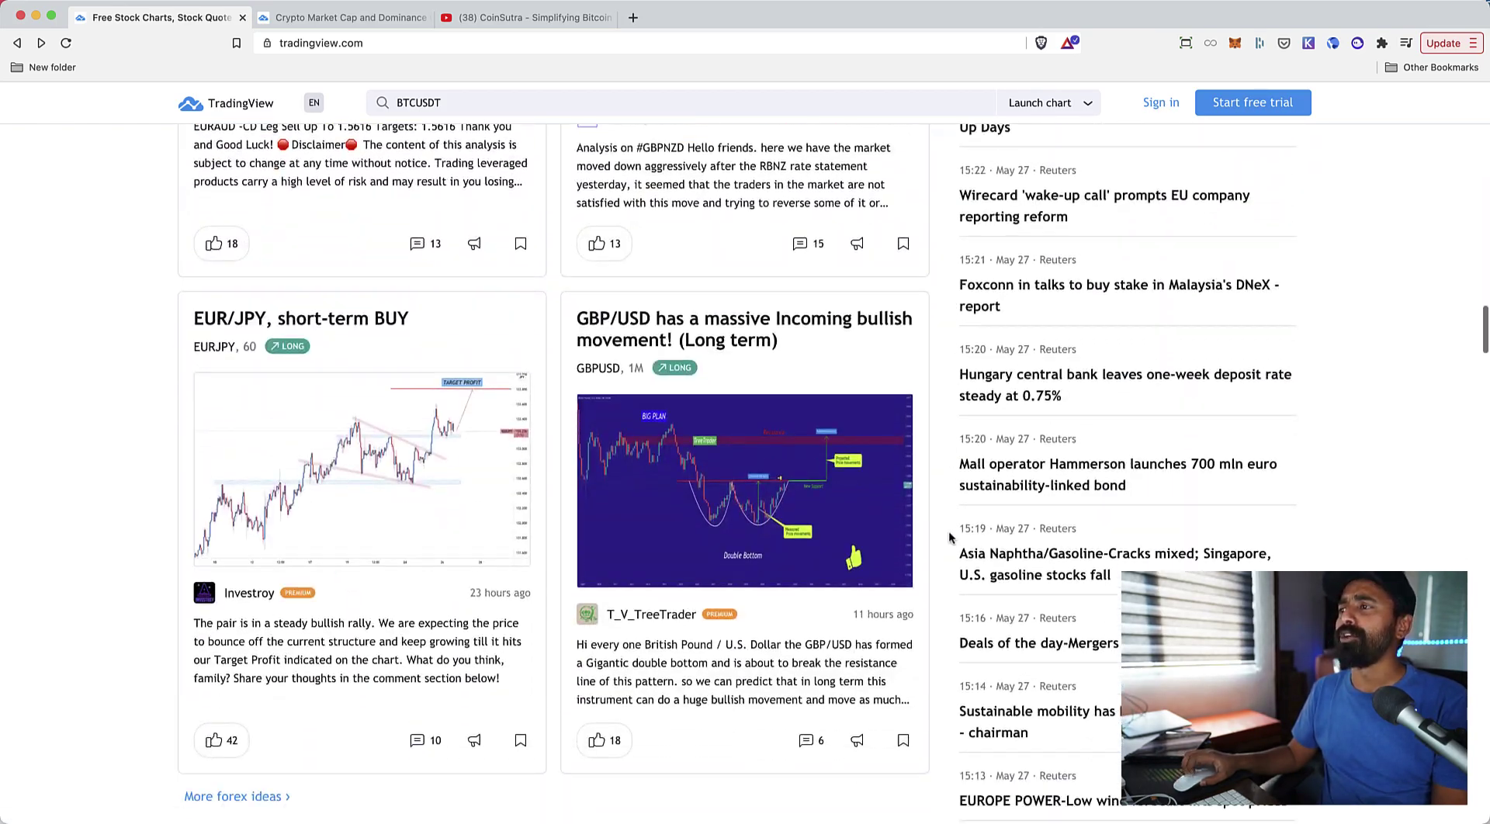
scroll(947, 530, "up", 10)
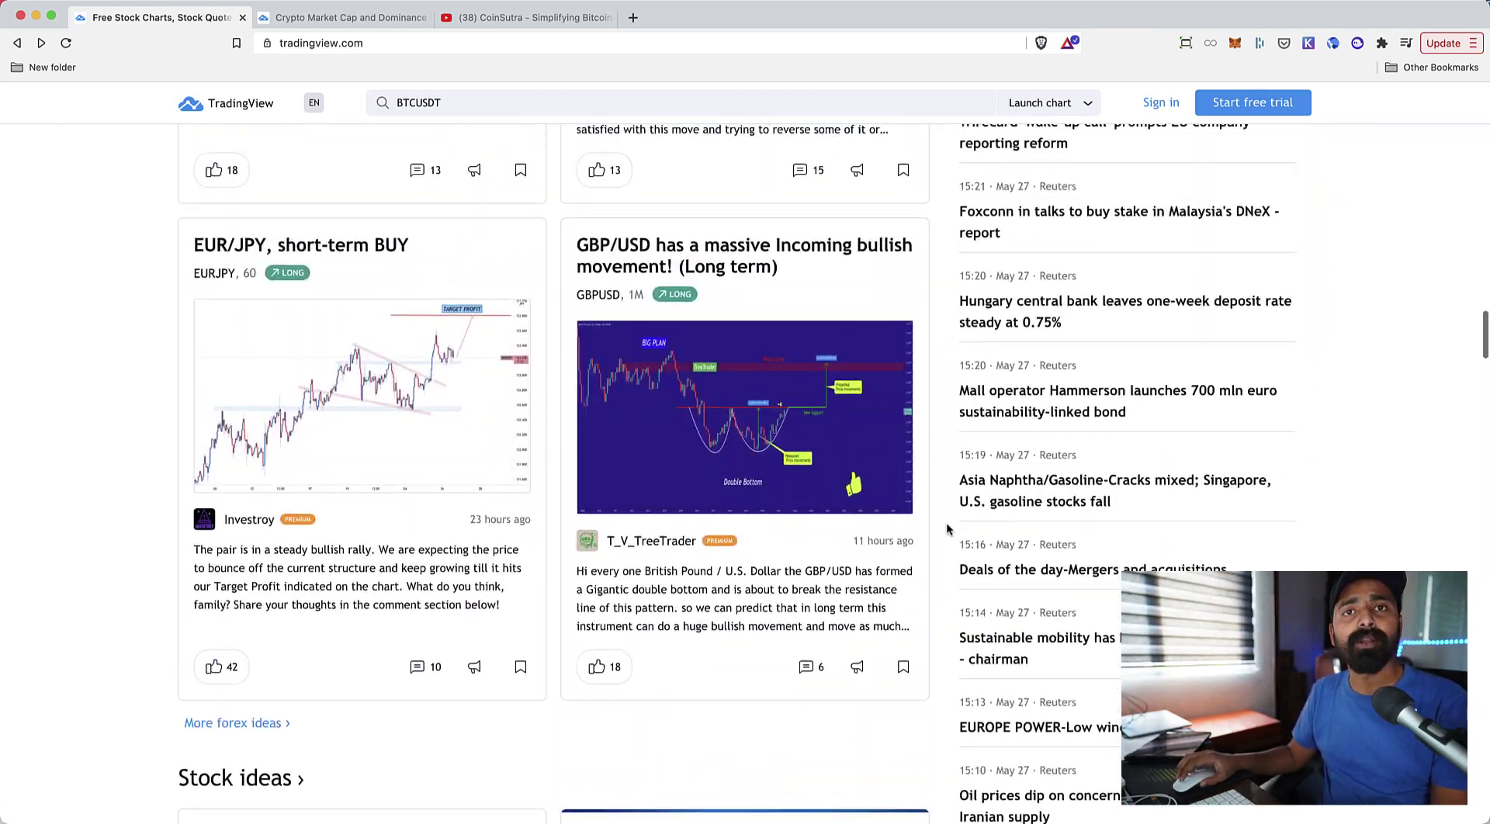
scroll(952, 516, "up", 10)
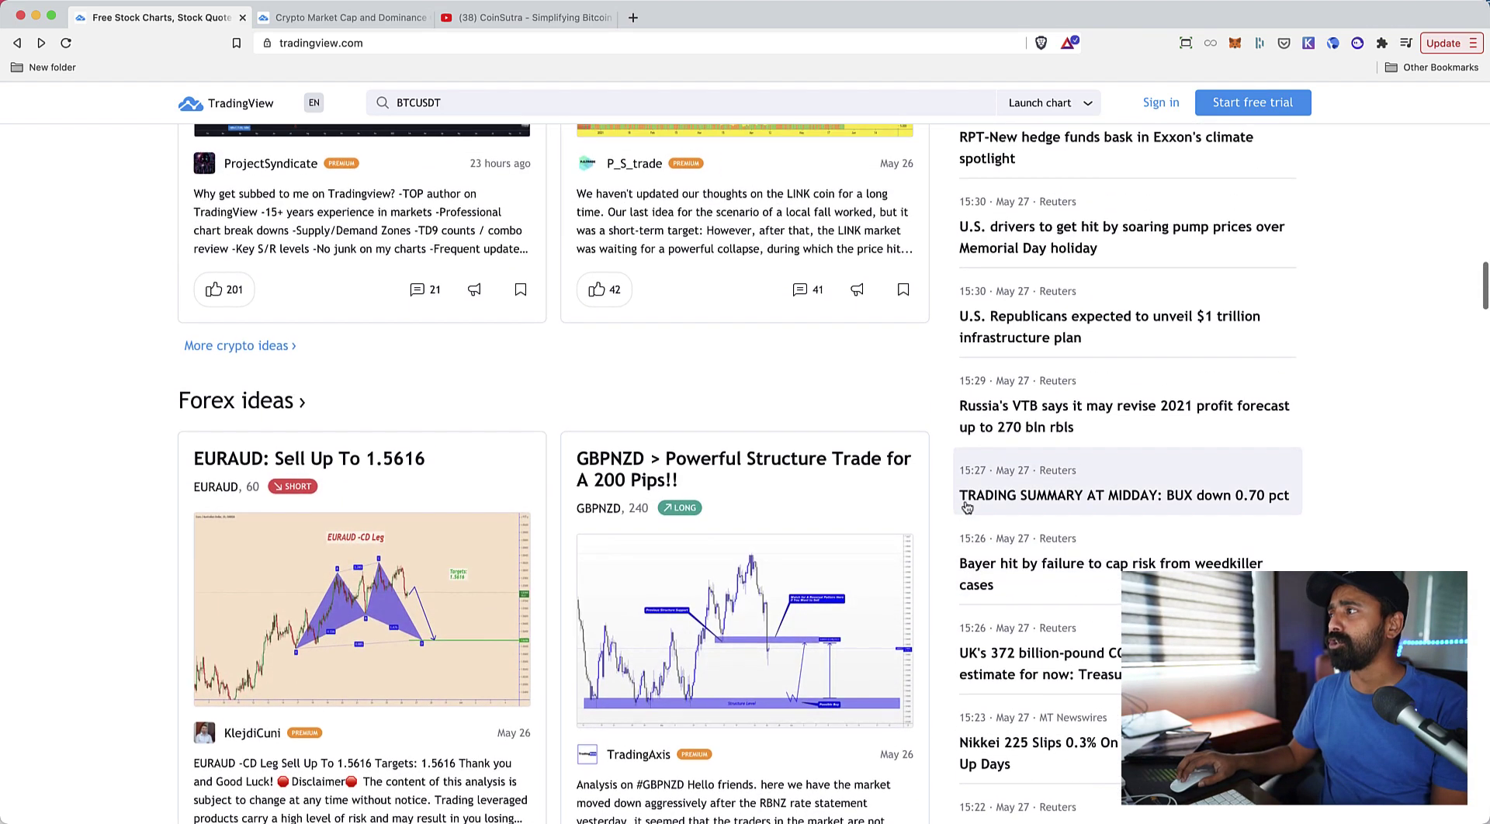
scroll(1045, 510, "down", 1)
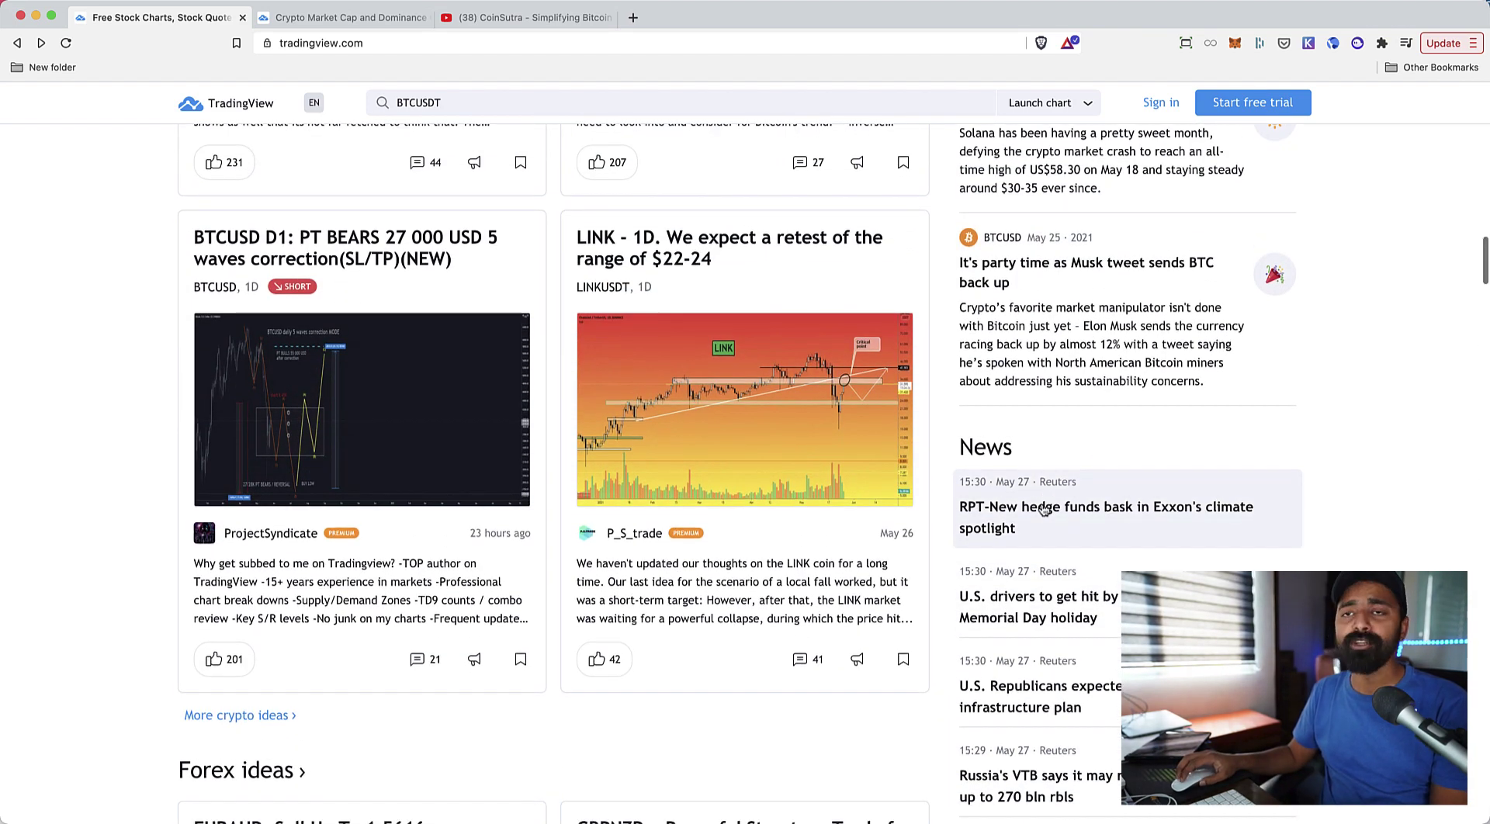
scroll(1041, 497, "up", 15)
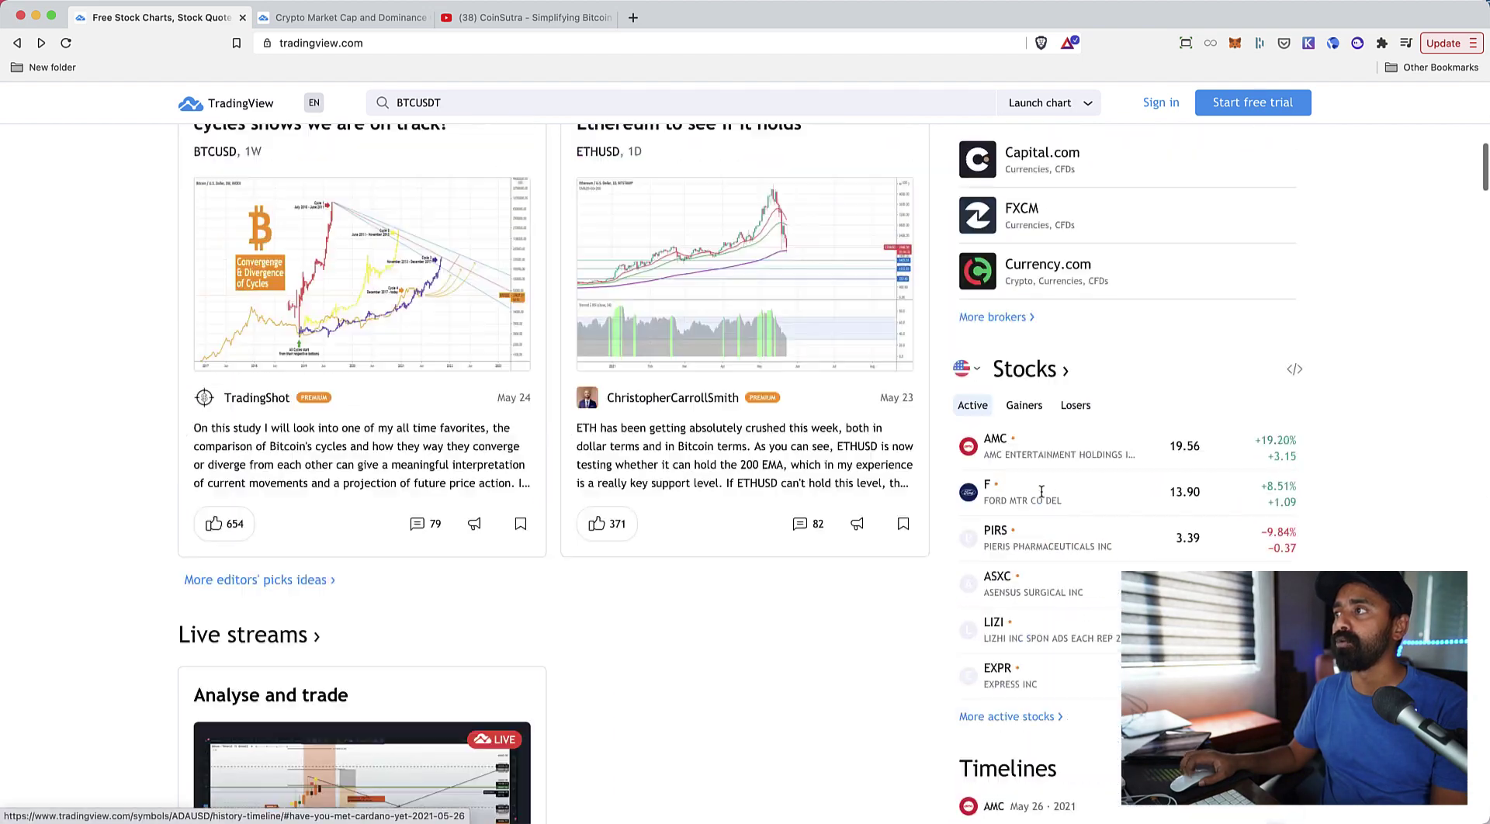
scroll(1041, 491, "up", 2)
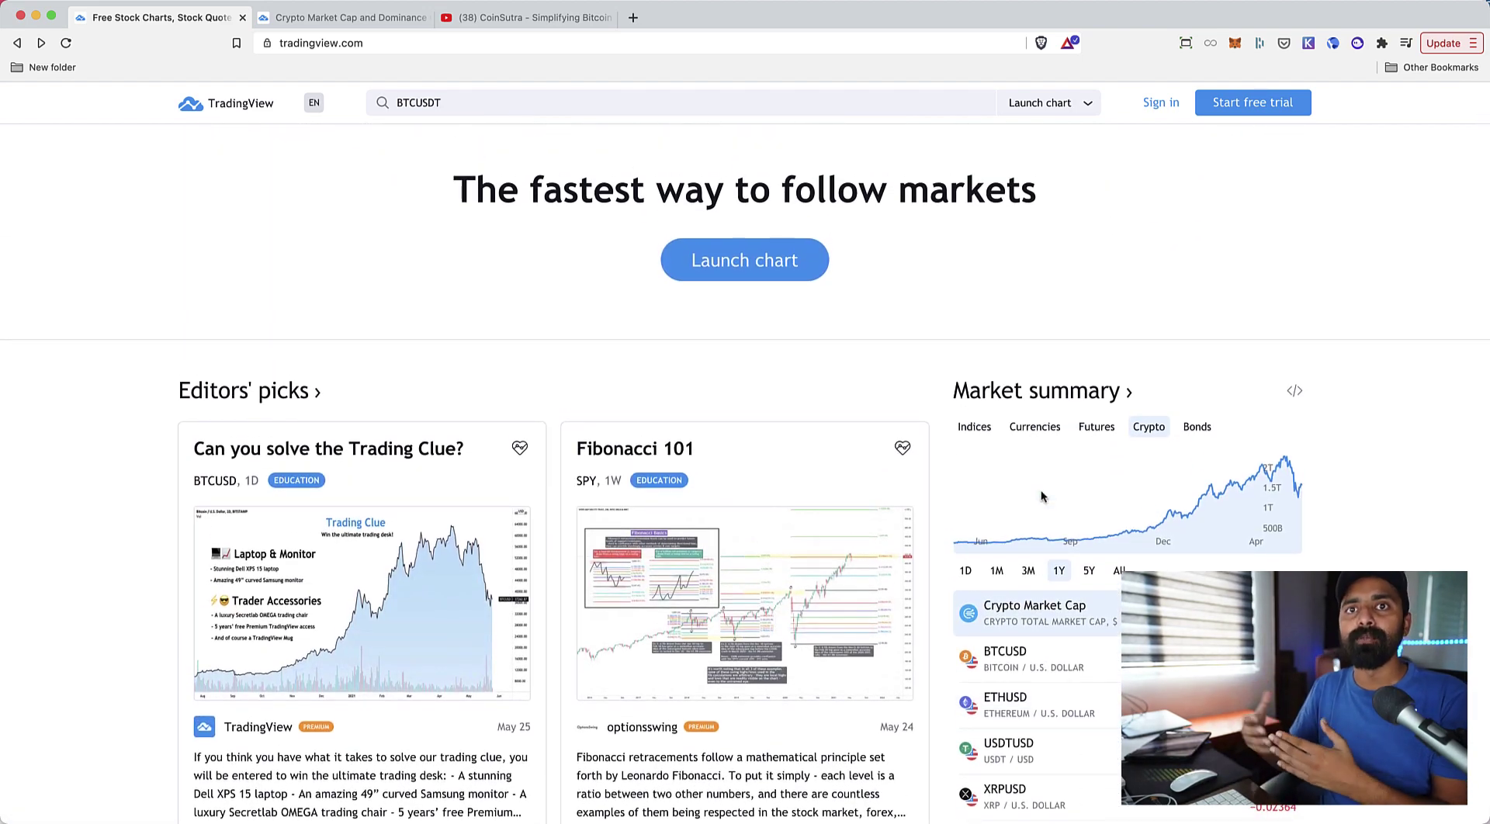
- Search for BTCUSDT and open the chart of the Bitcoin / TetherUS pair from Binance
left_click(472, 103)
type("BTCUSDT")
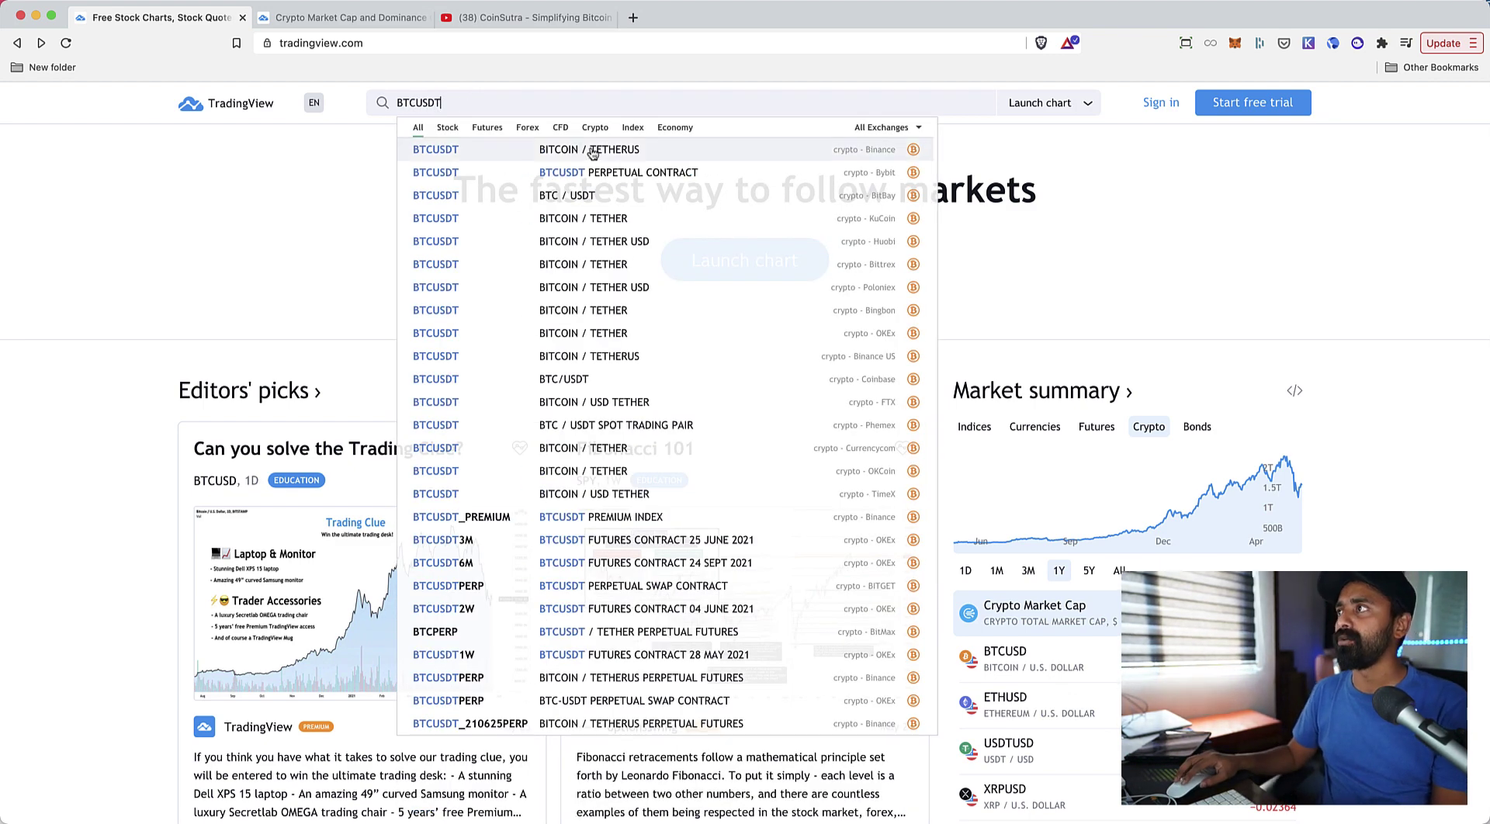
left_click(593, 150)
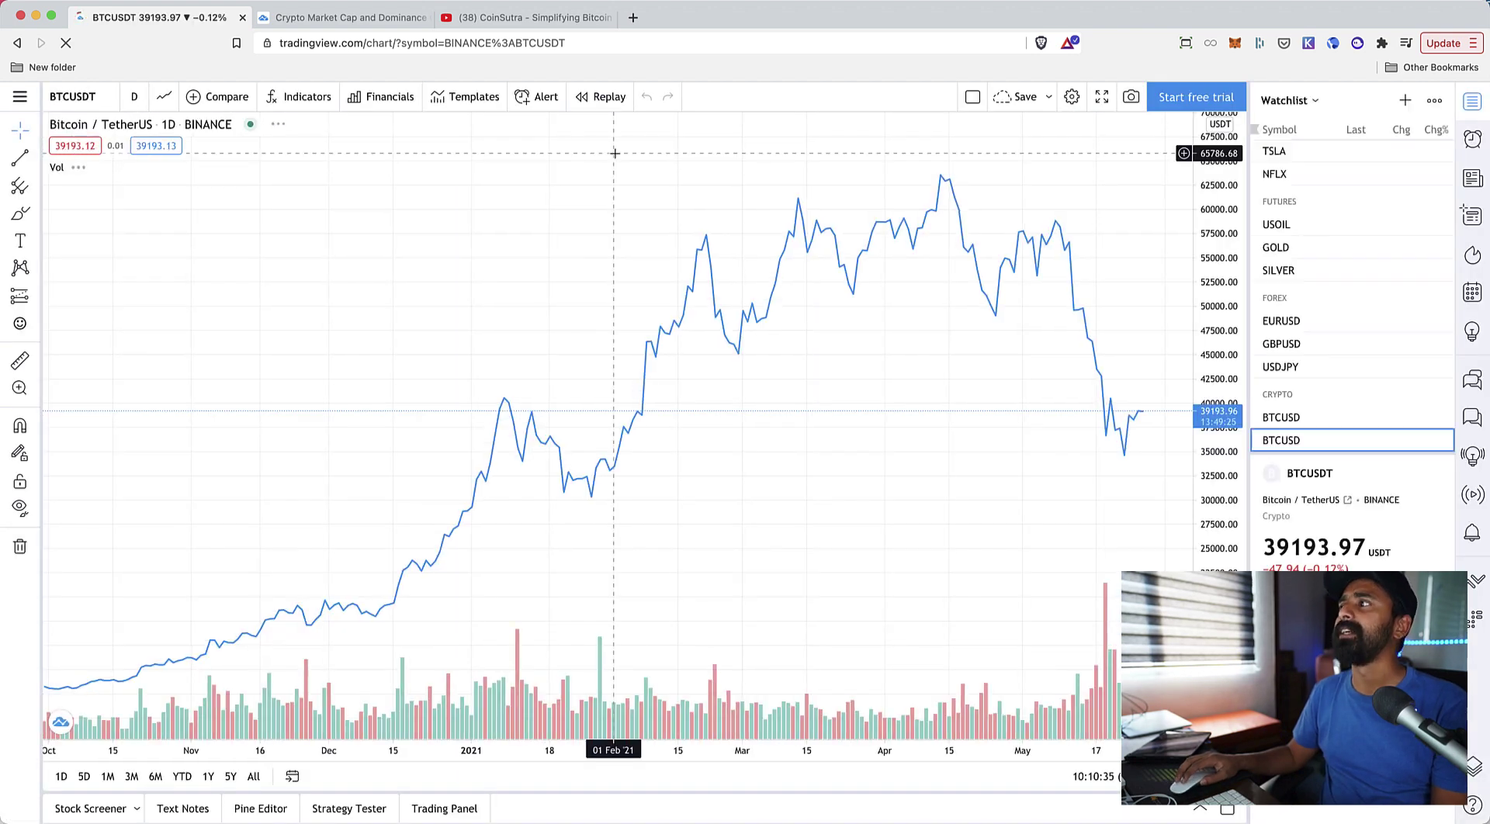
- Take a snapshot of the chart to view its image link options, and inspect the chart's symbol settings without changing them
scroll(619, 435, "down", 1)
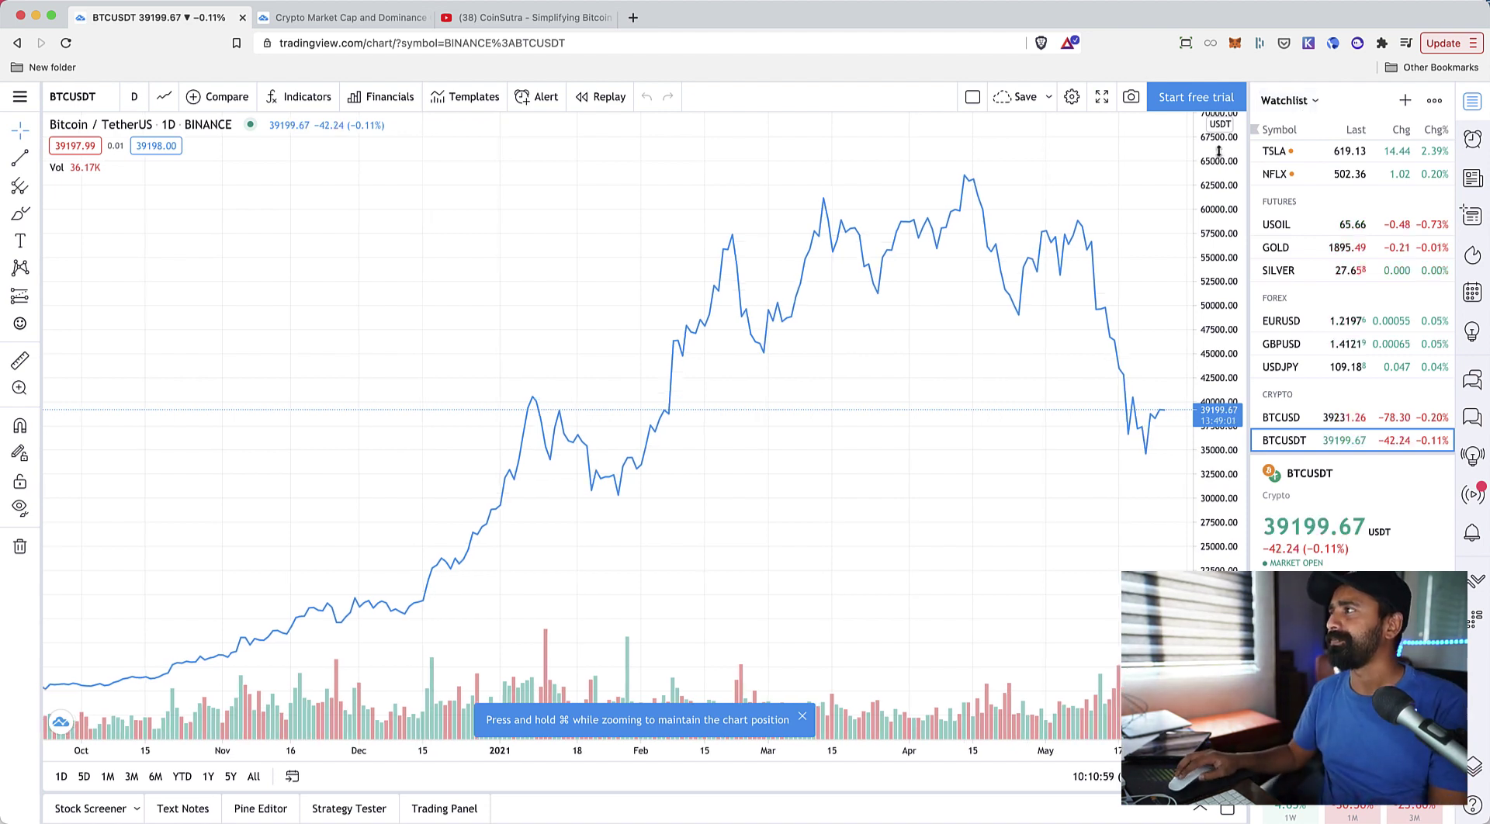
left_click(1131, 96)
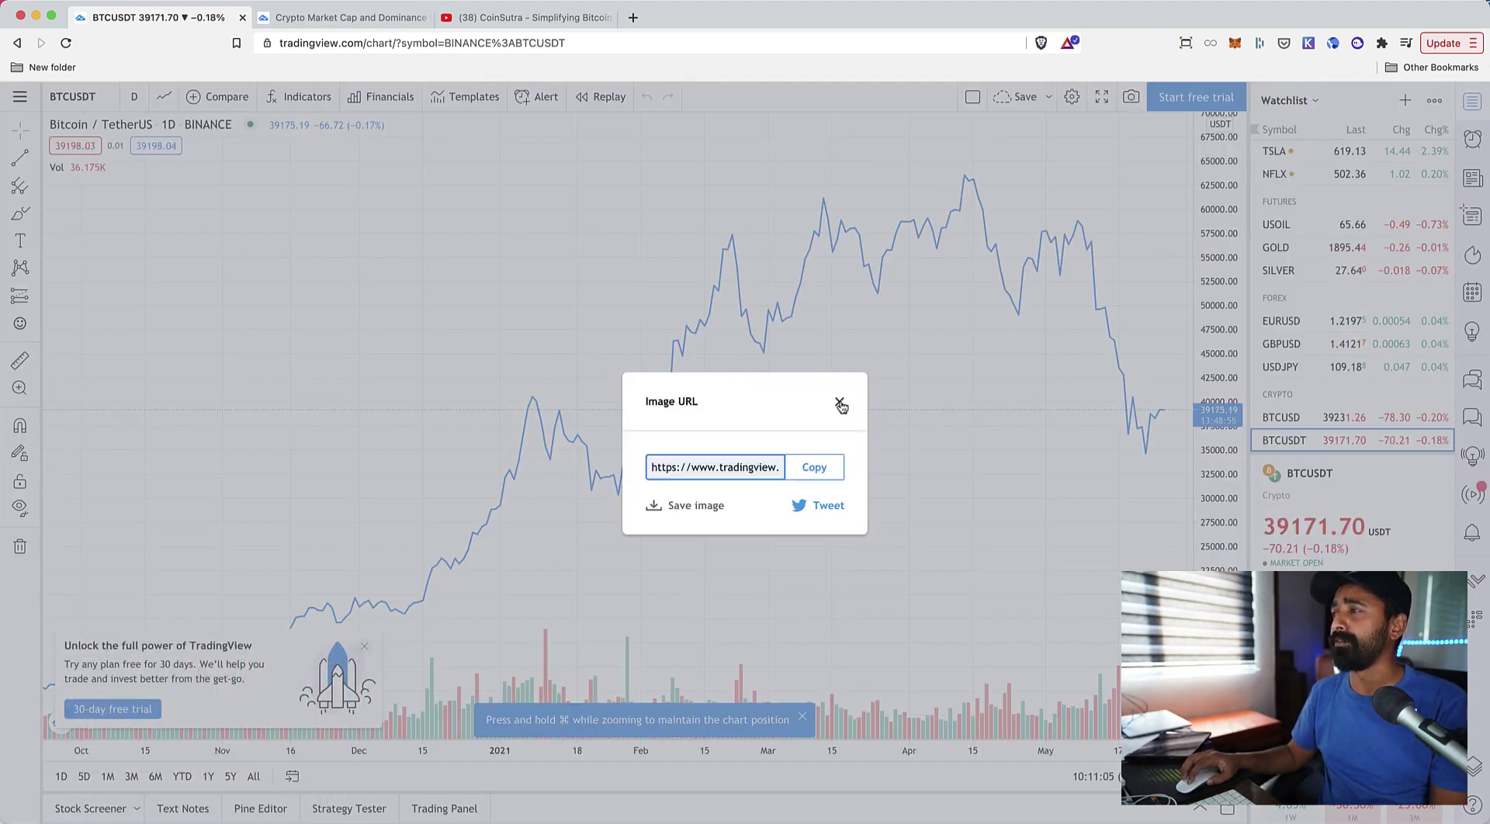
left_click(839, 403)
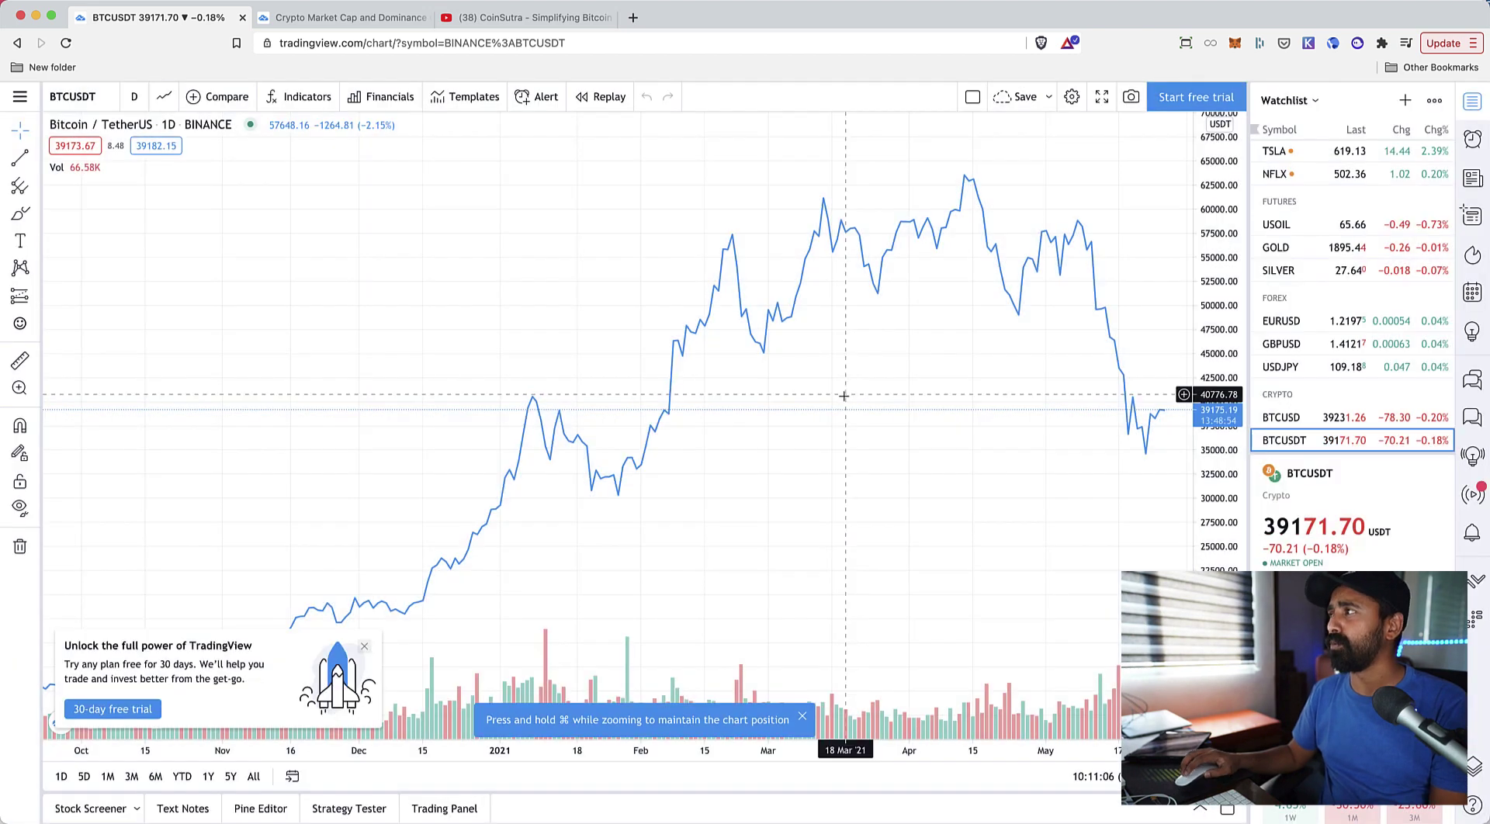
left_click(1071, 97)
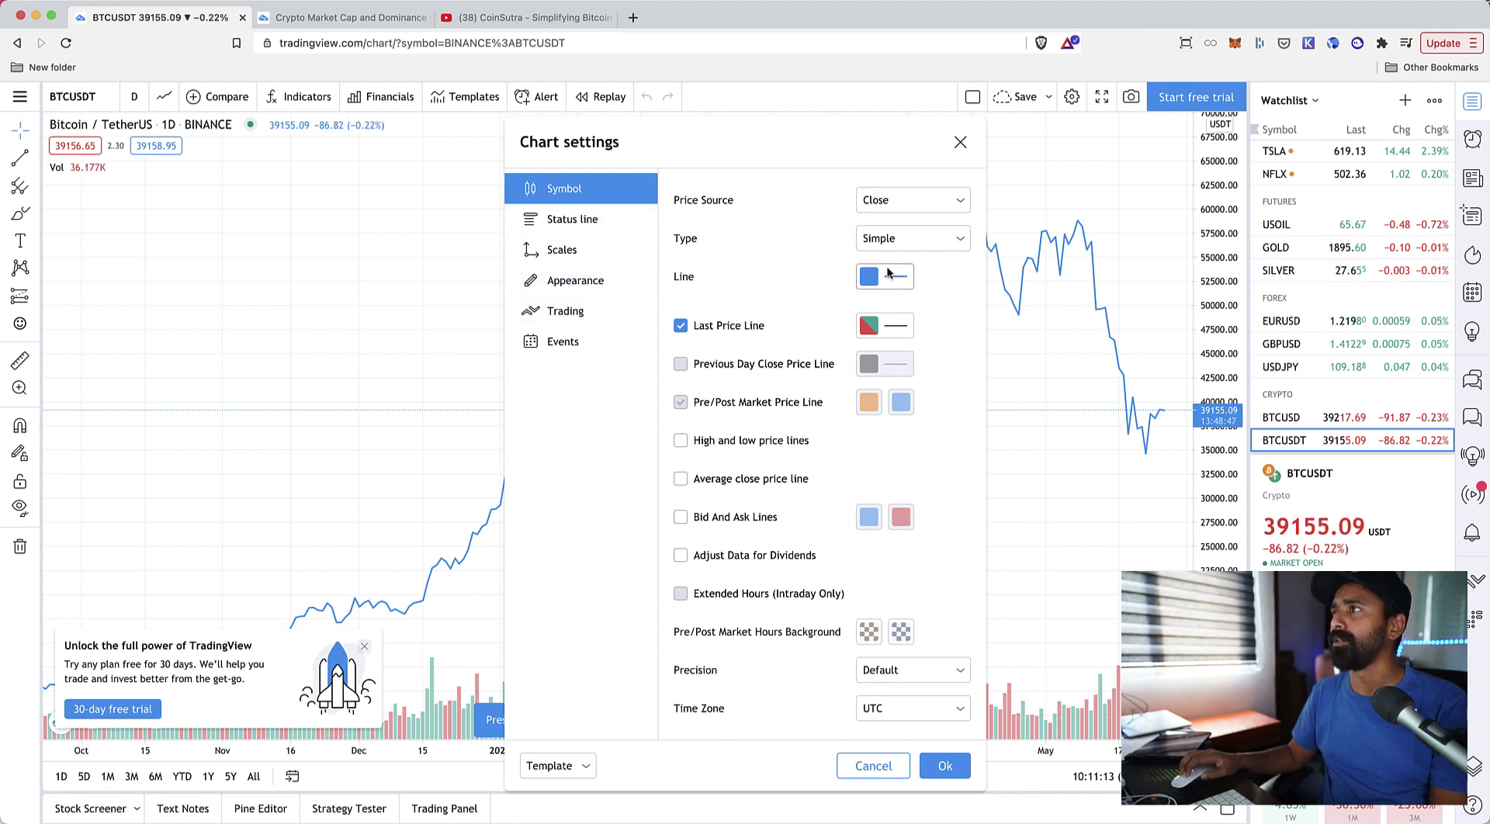
left_click(960, 142)
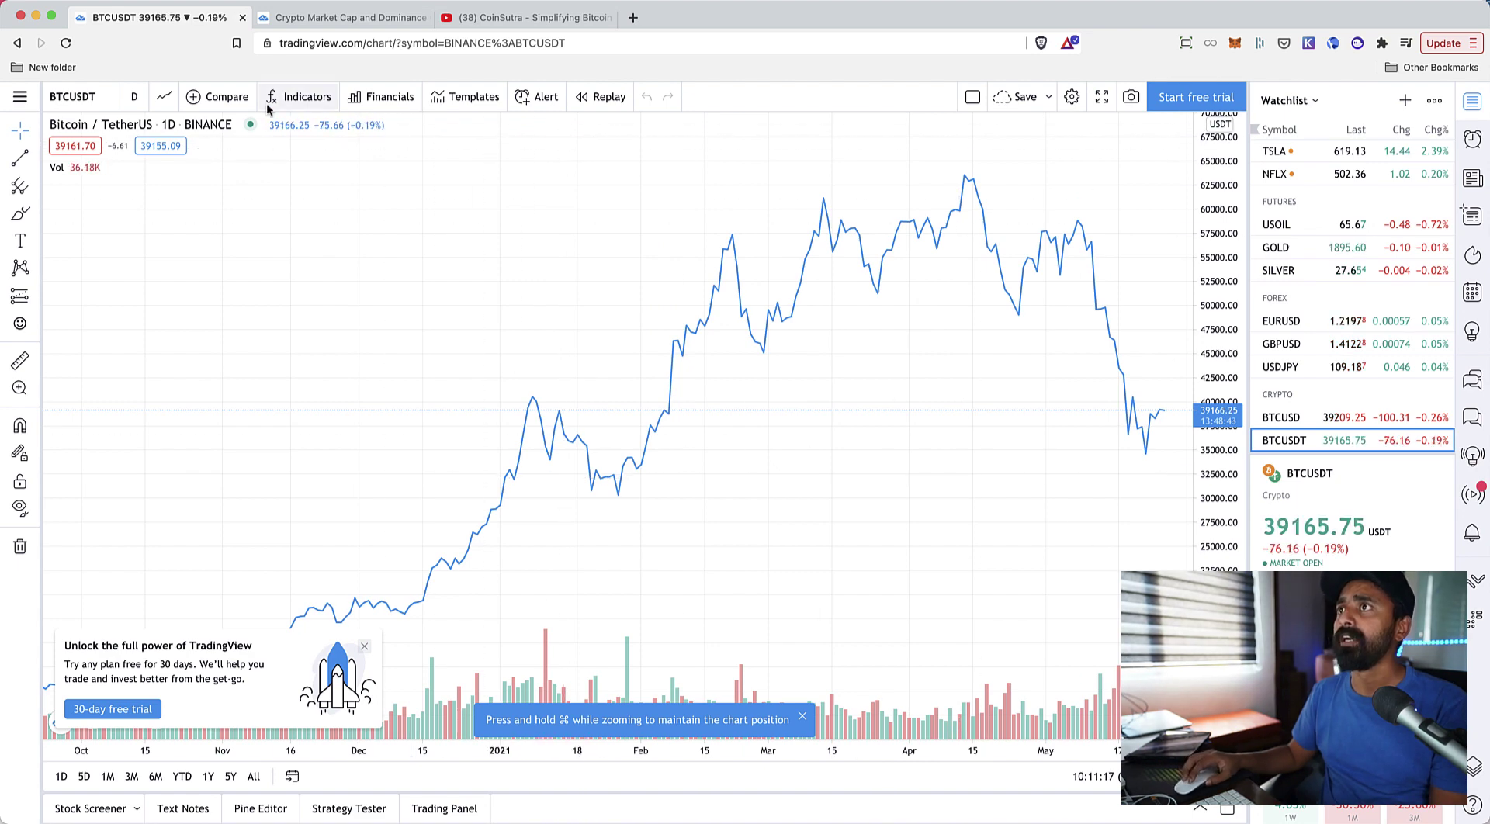
- Change the BTCUSDT chart style to Heikin Ashi and dismiss the free-trial promotion covering the chart
left_click(163, 101)
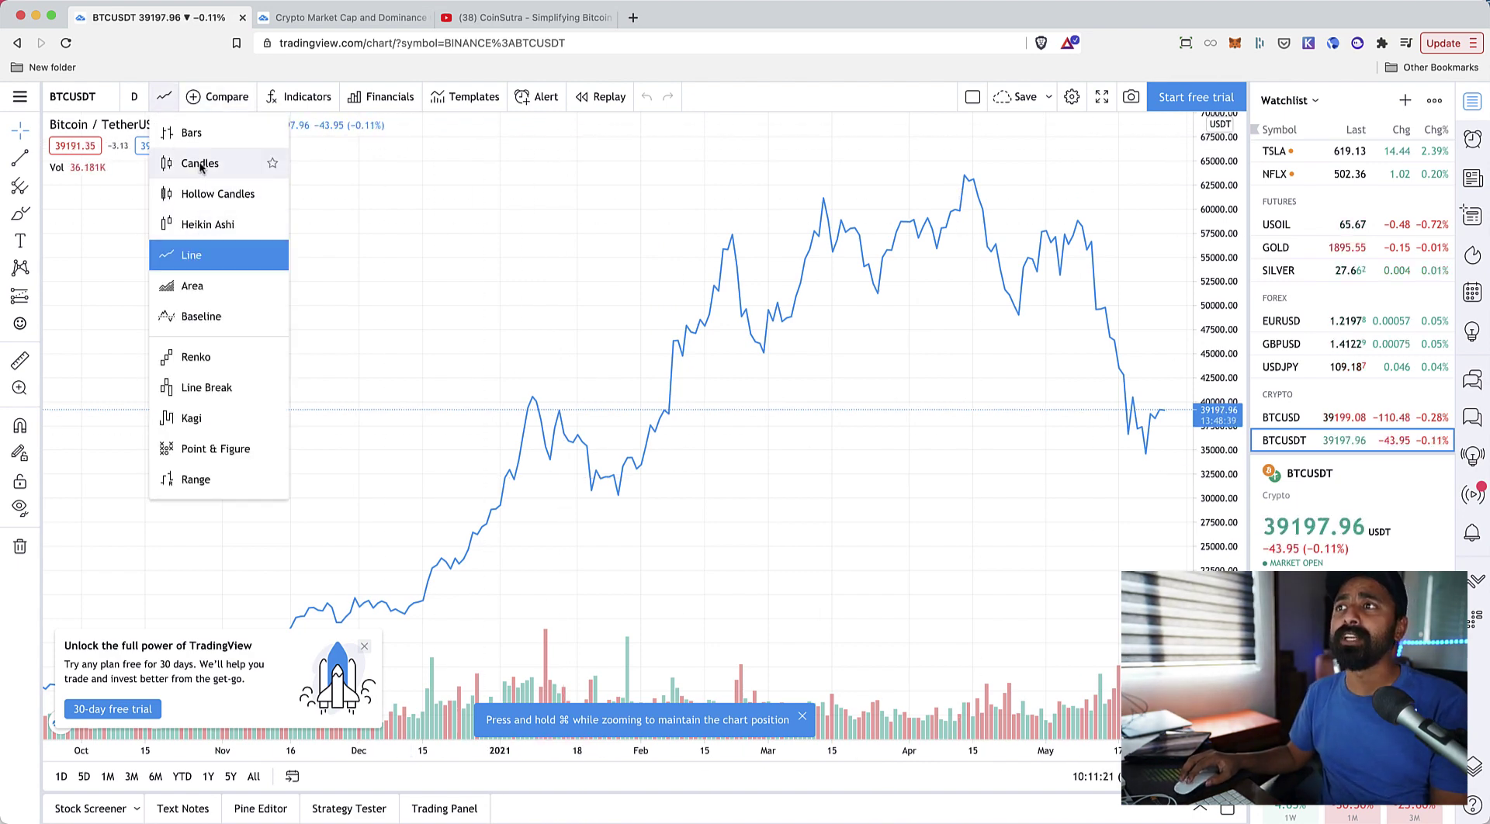
left_click(208, 225)
scroll(588, 321, "up", 5)
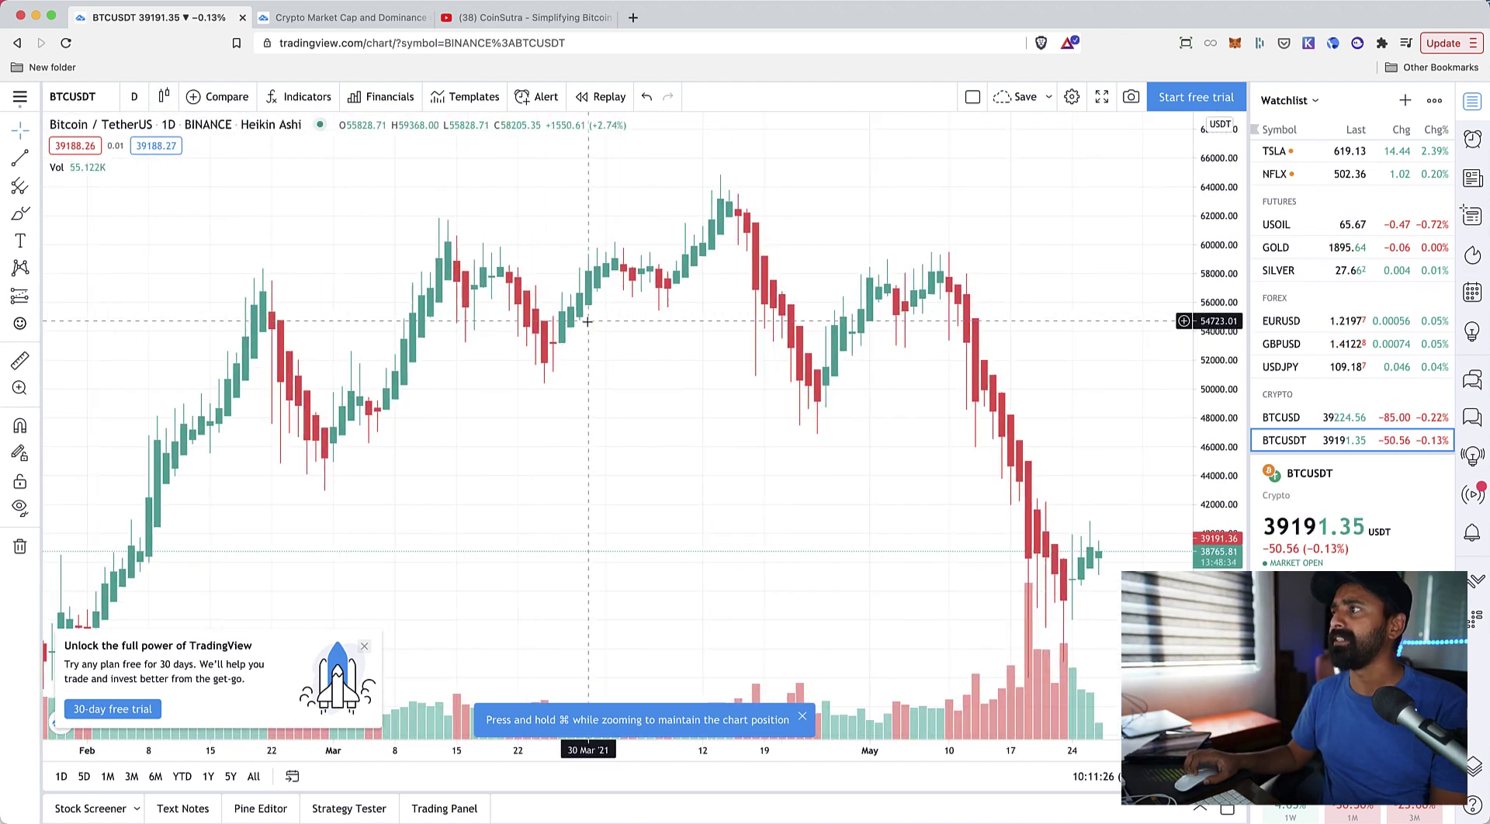
scroll(587, 322, "down", 2)
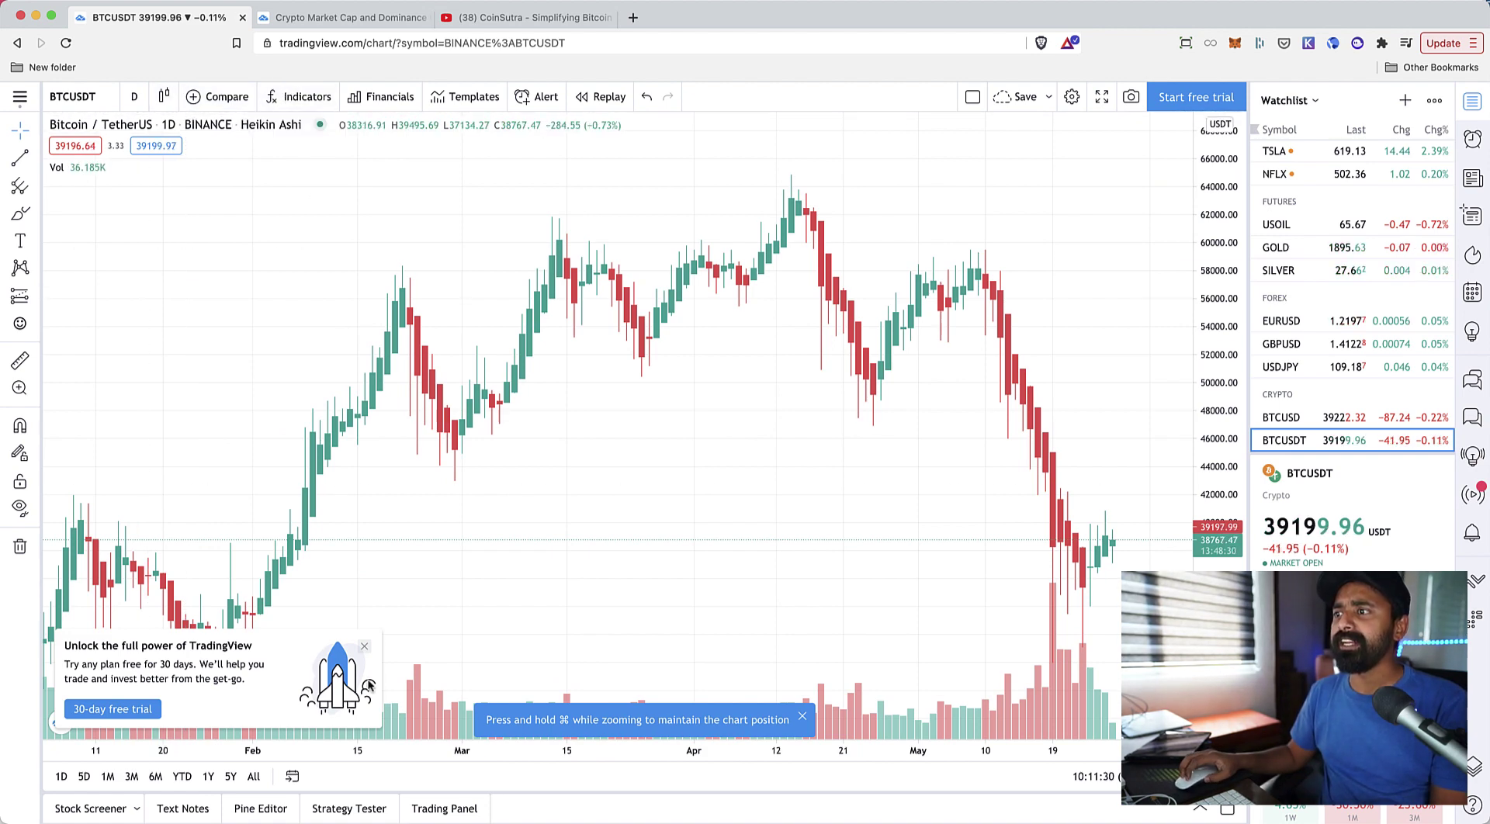
left_click(364, 648)
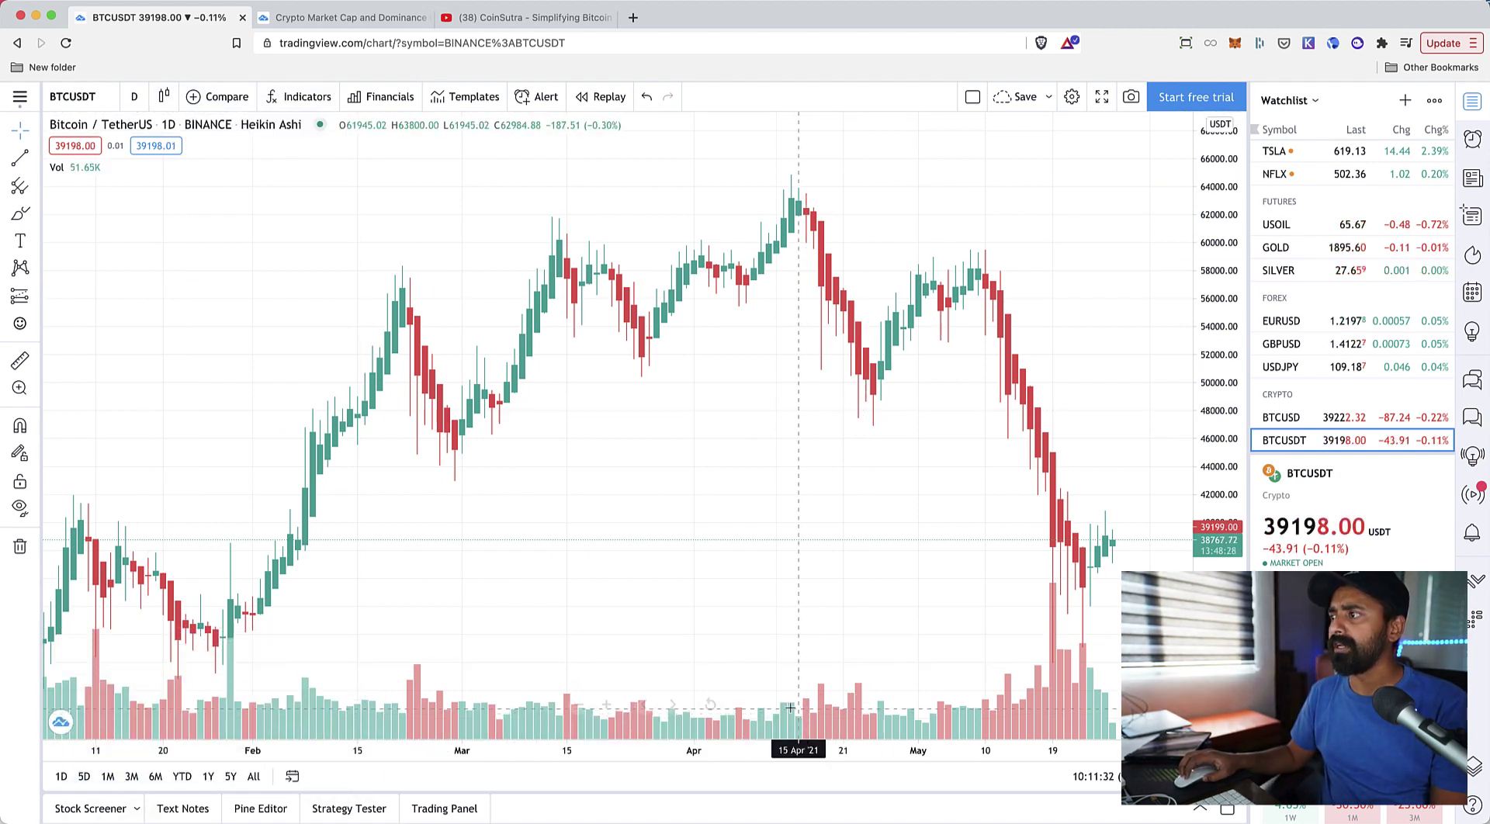
- Search the indicators for RSI, add the Relative Strength Index to the BTCUSDT chart and close the indicator list
left_click(299, 96)
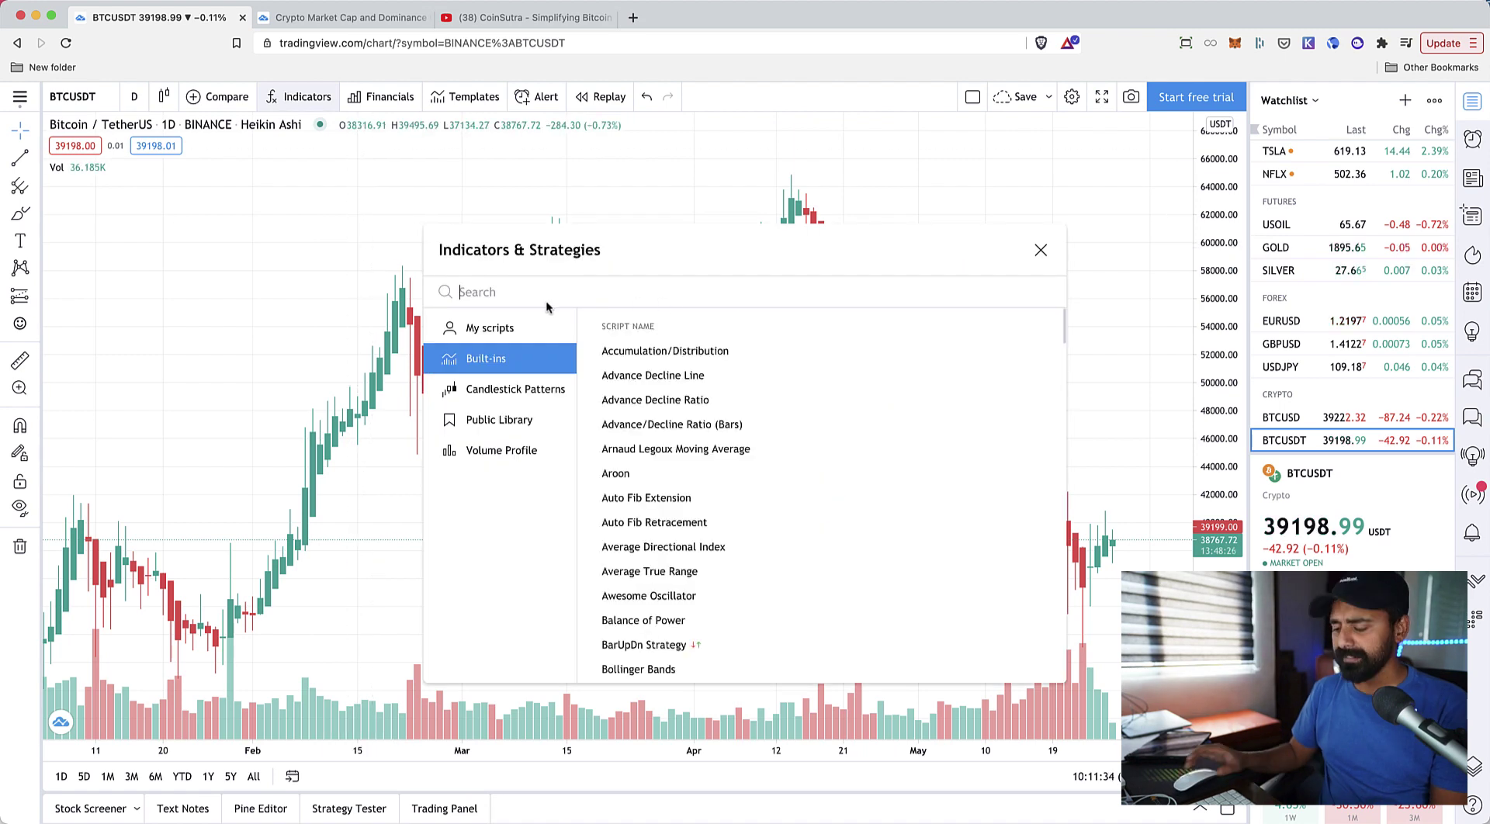
type("RSI")
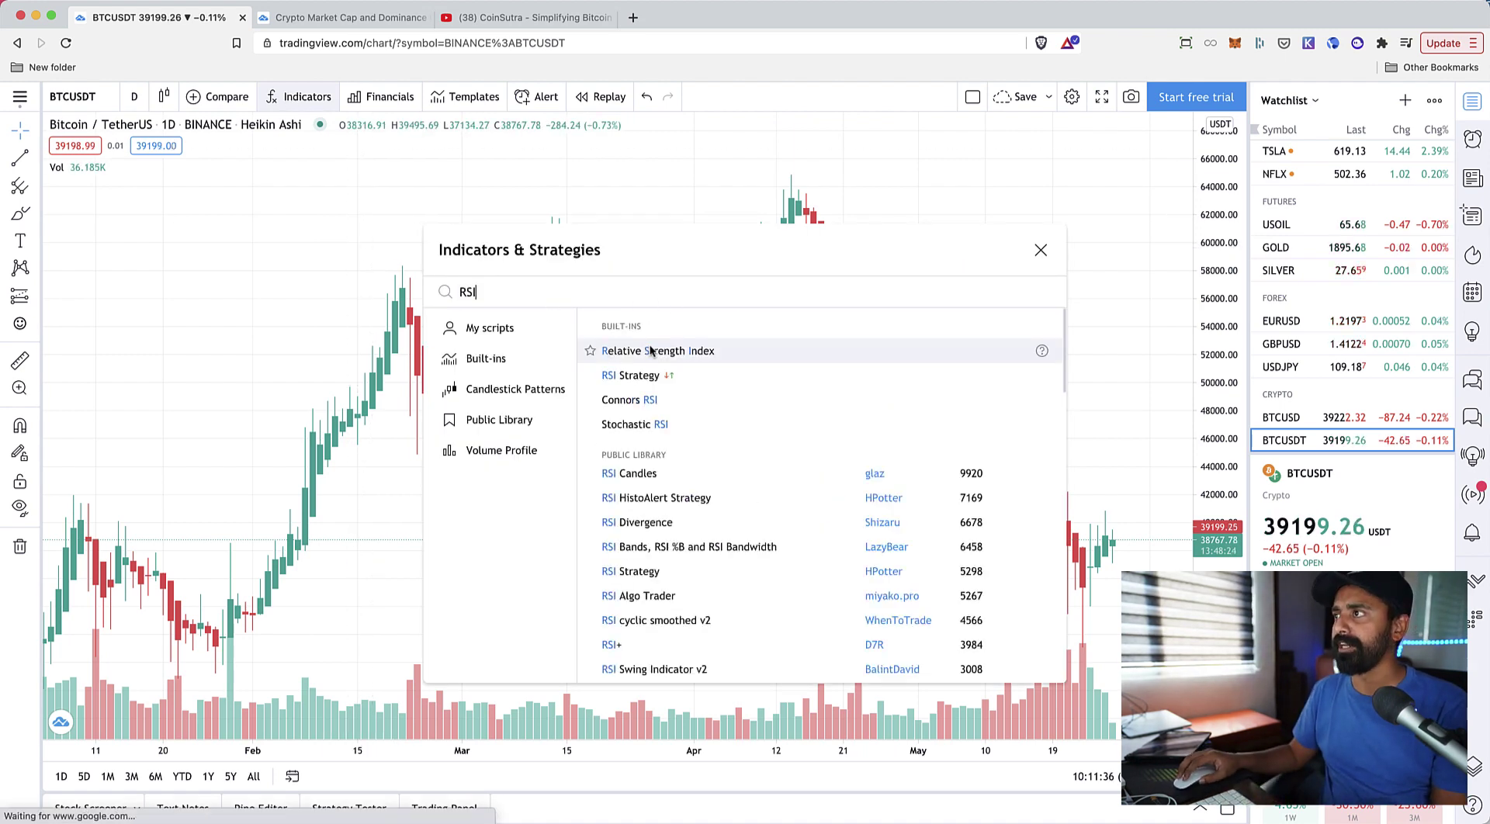
left_click(660, 352)
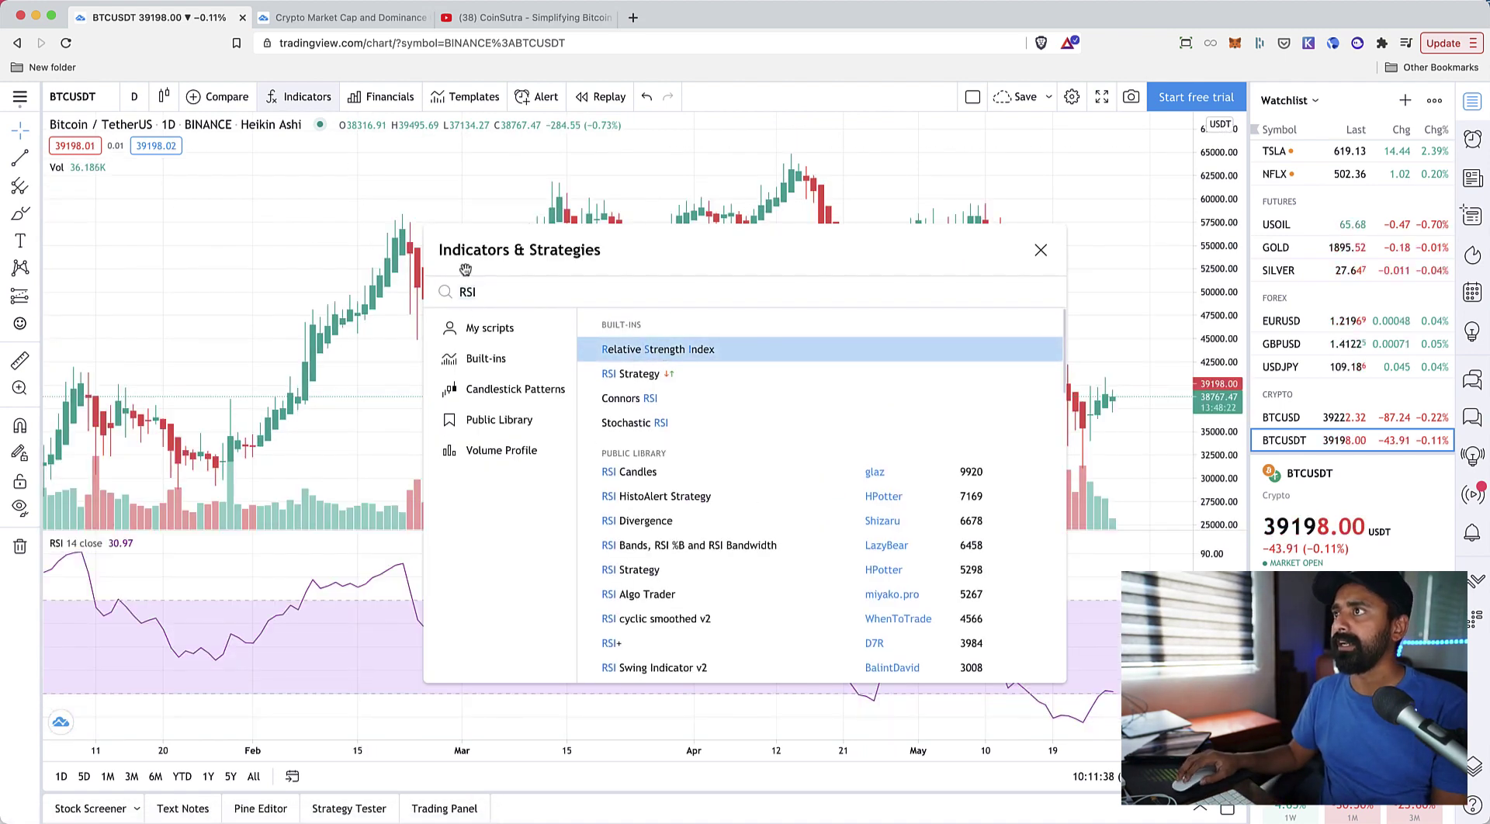
left_click(1040, 251)
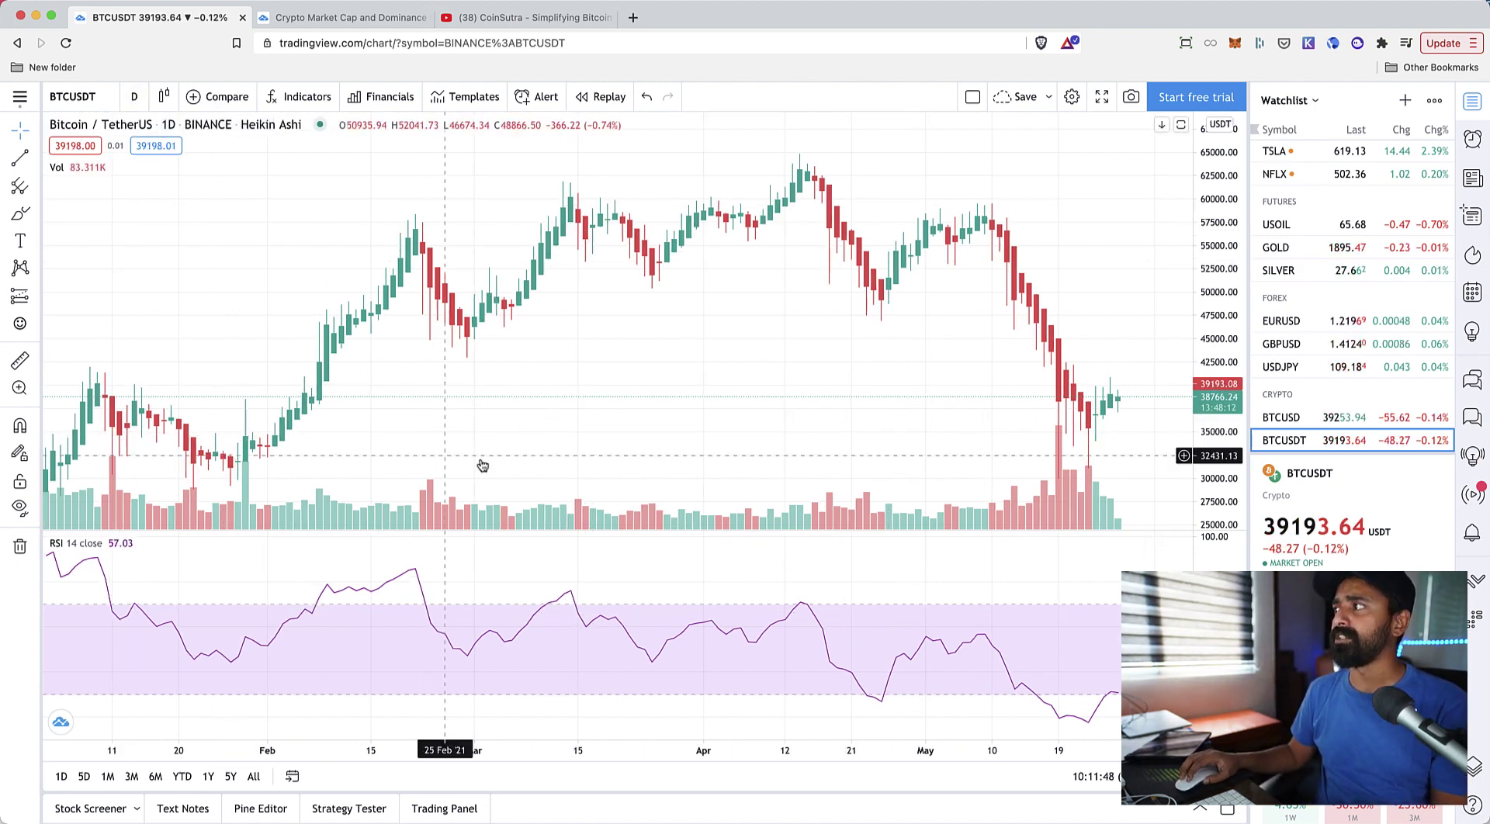
- Switch the chart to the 4-hour interval and add 4 hours, 1 day, 1 week and 30 minutes to the favorite intervals
left_click(134, 96)
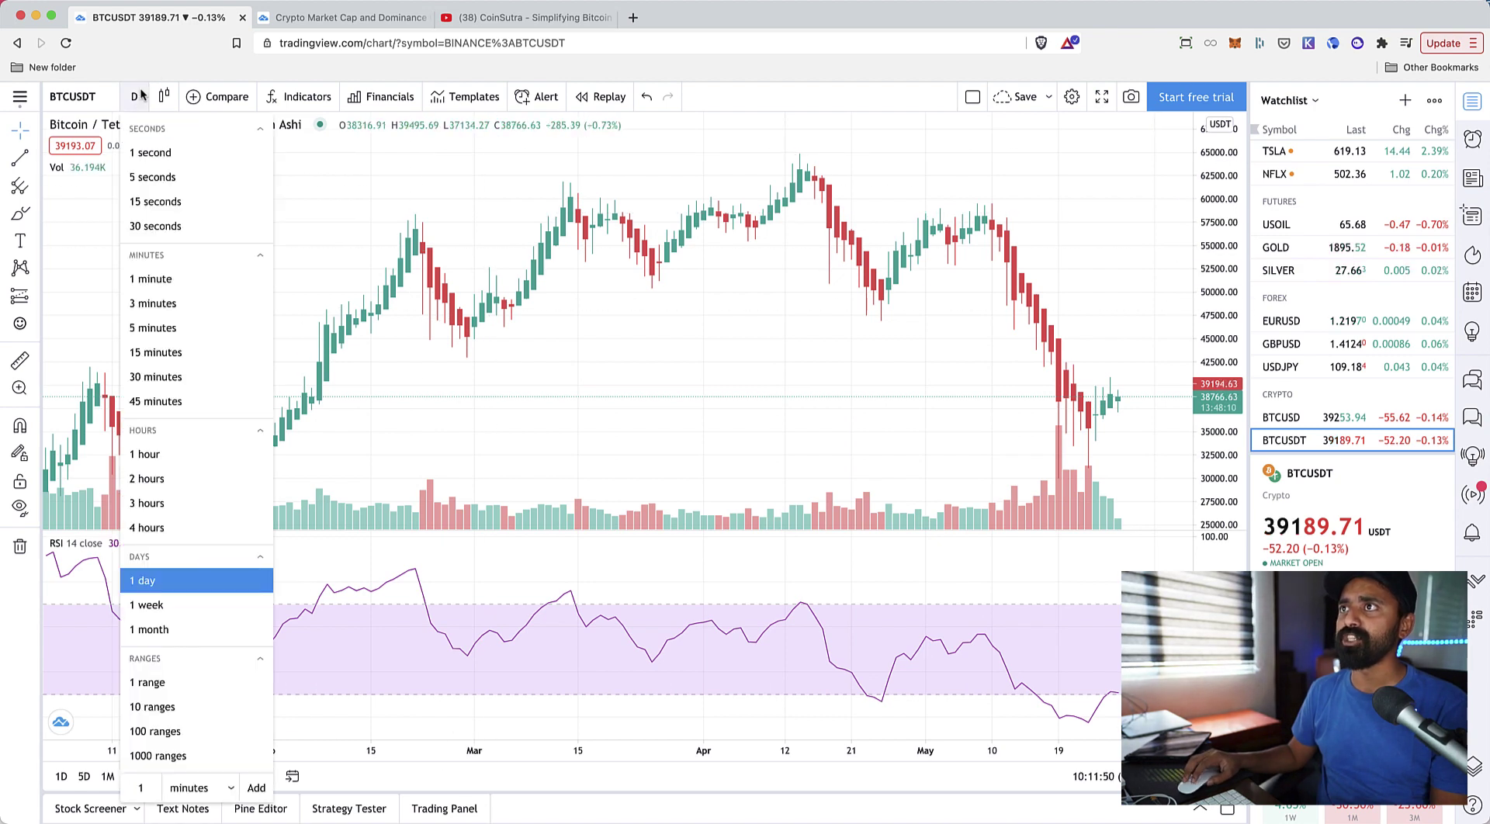
left_click(161, 527)
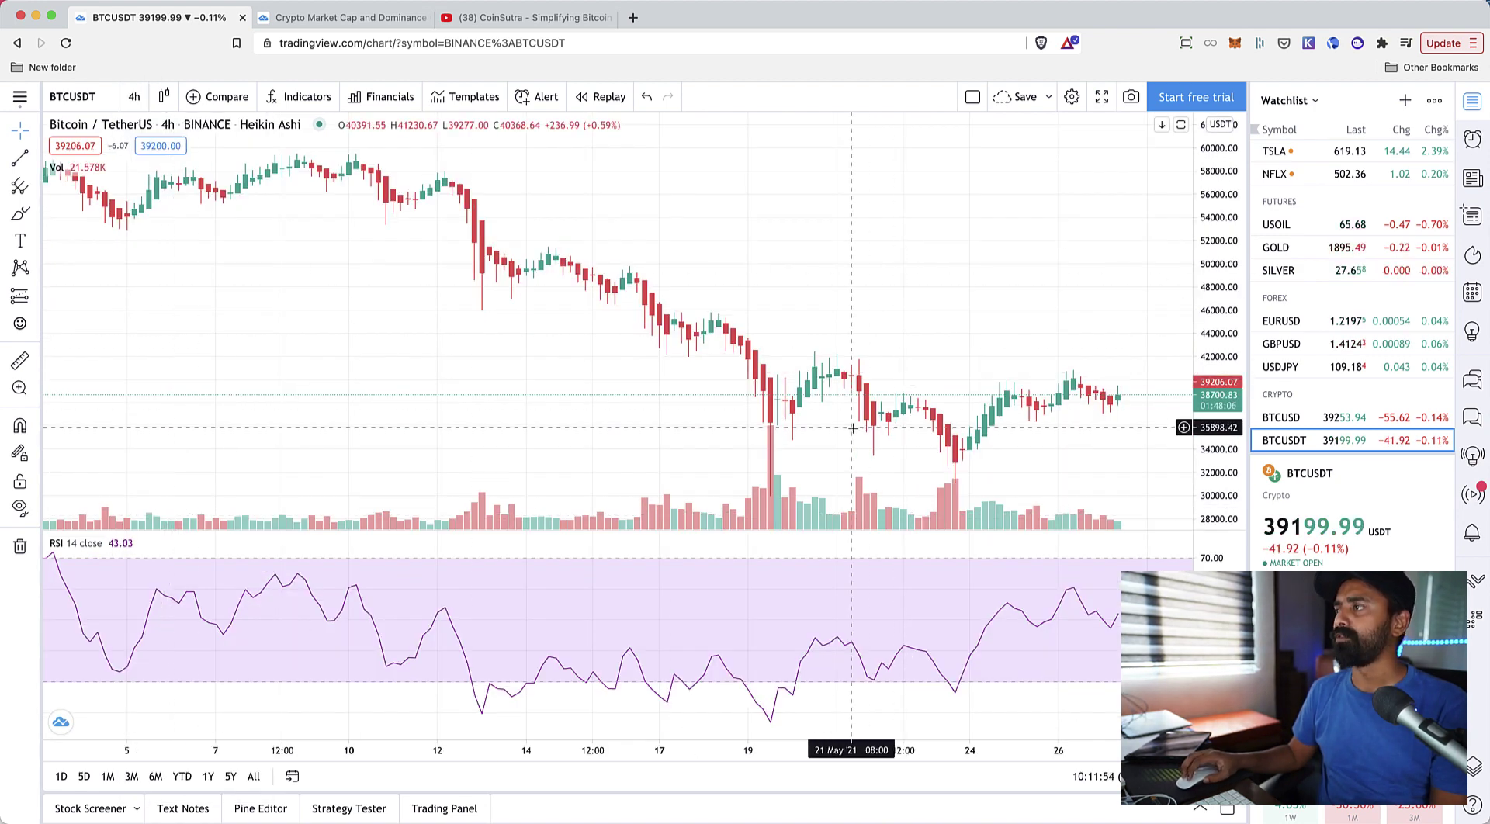
left_click(134, 96)
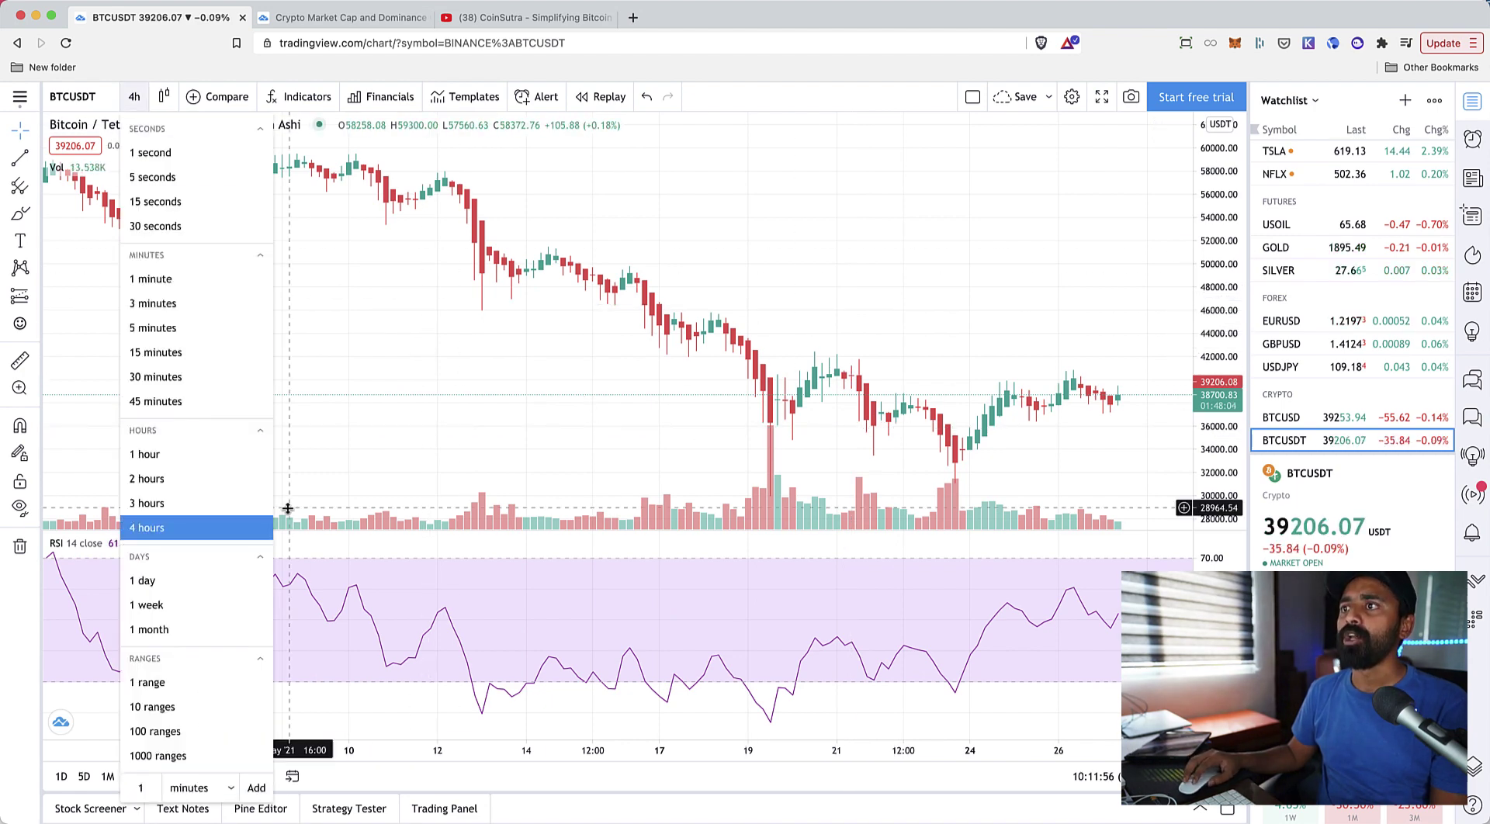
left_click(257, 528)
left_click(257, 581)
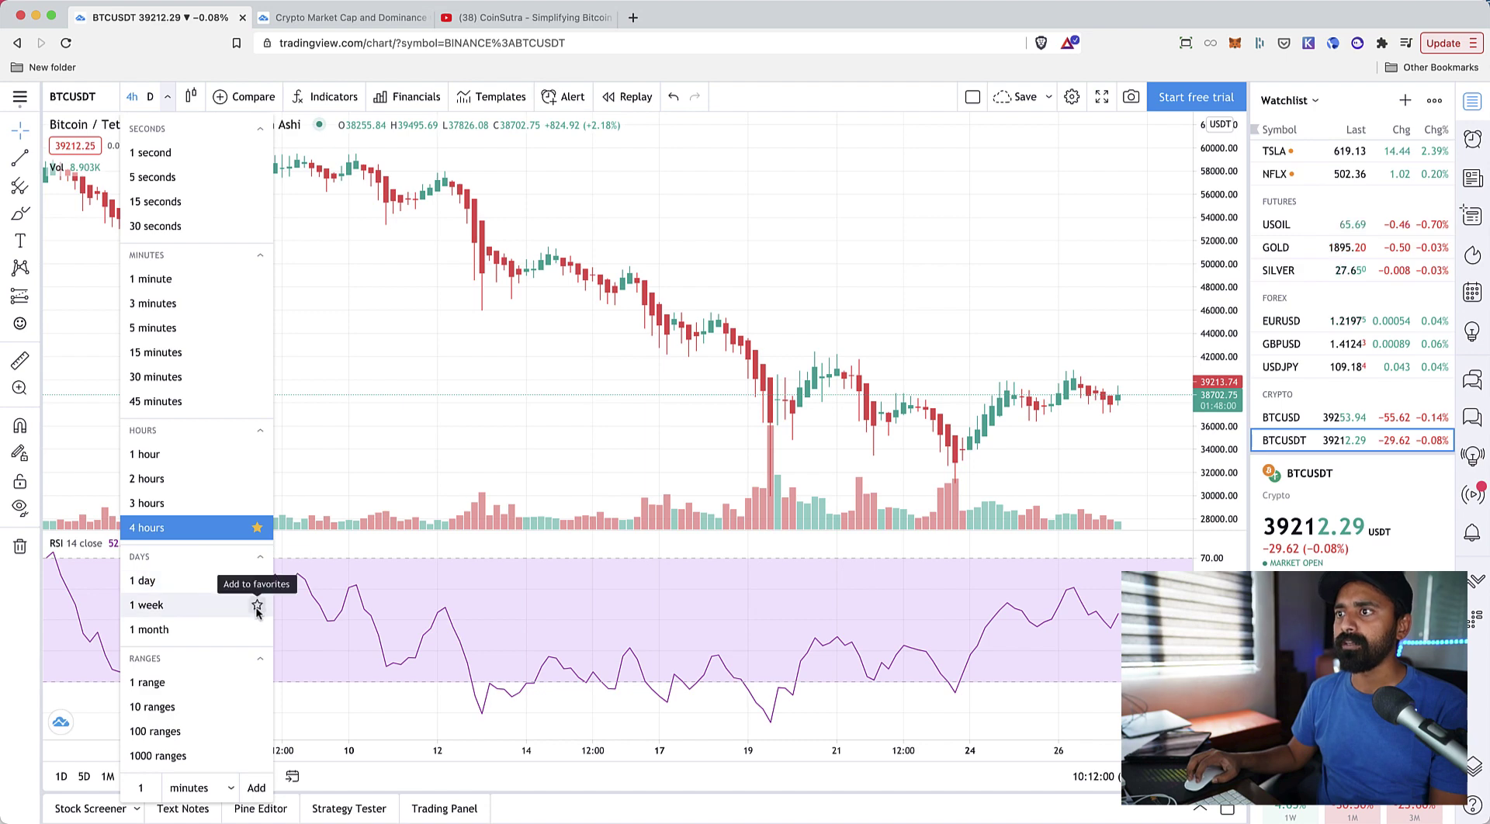
left_click(257, 605)
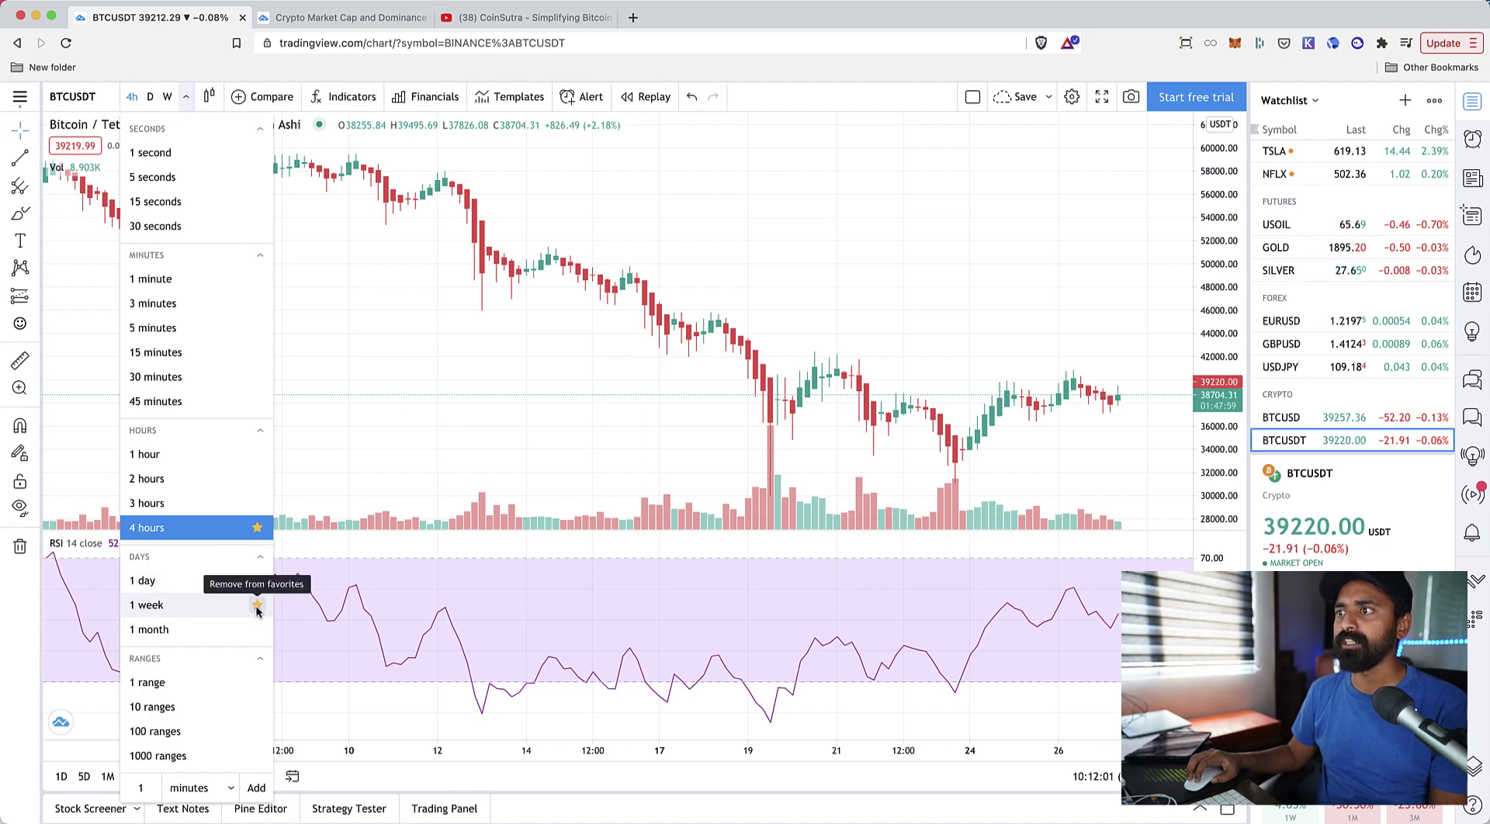
left_click(258, 376)
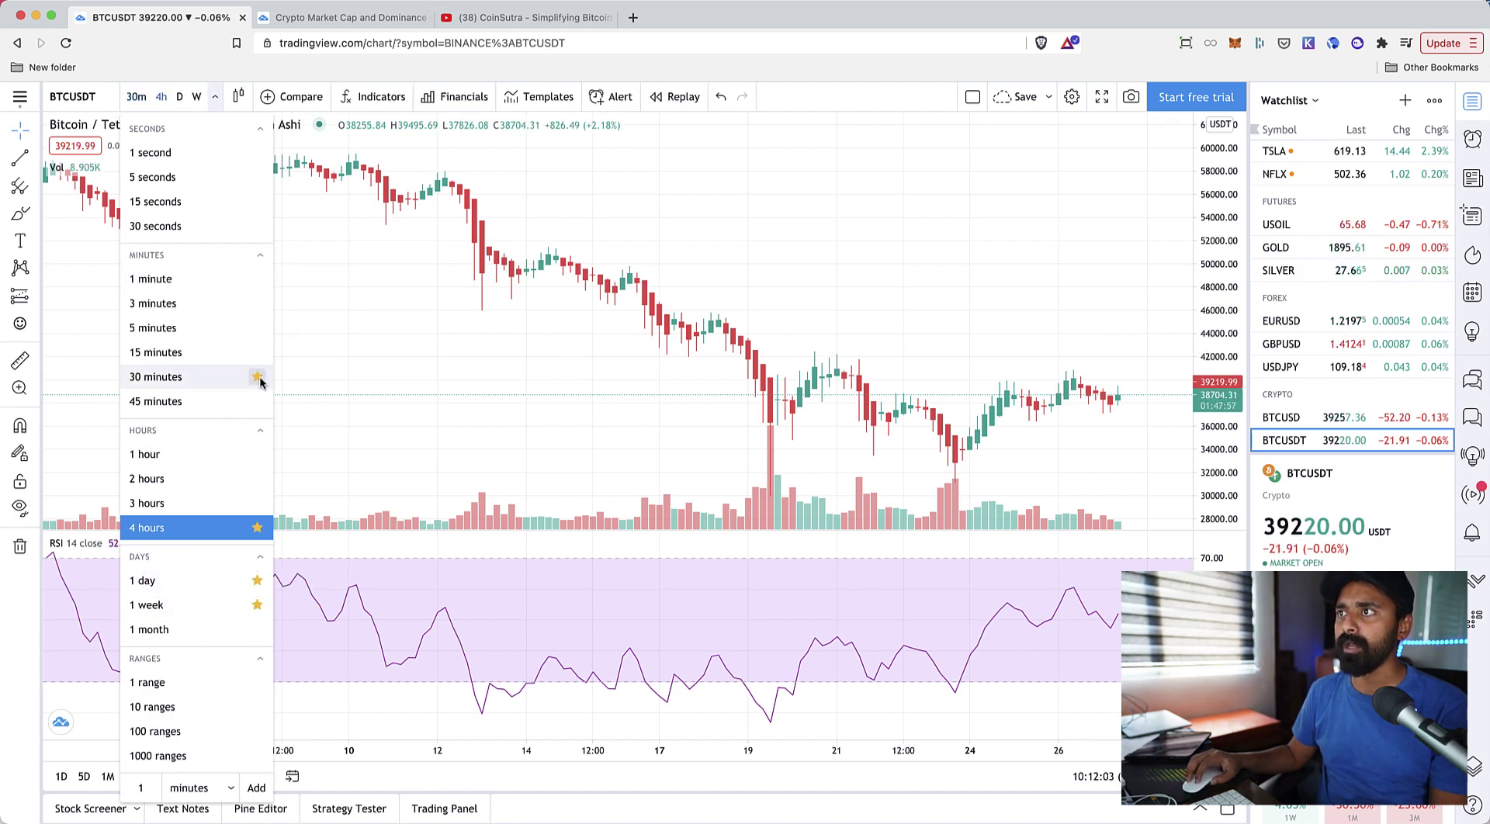
- View the BTCUSDT chart at the 30-minute interval and return it to 4 hours
left_click(136, 99)
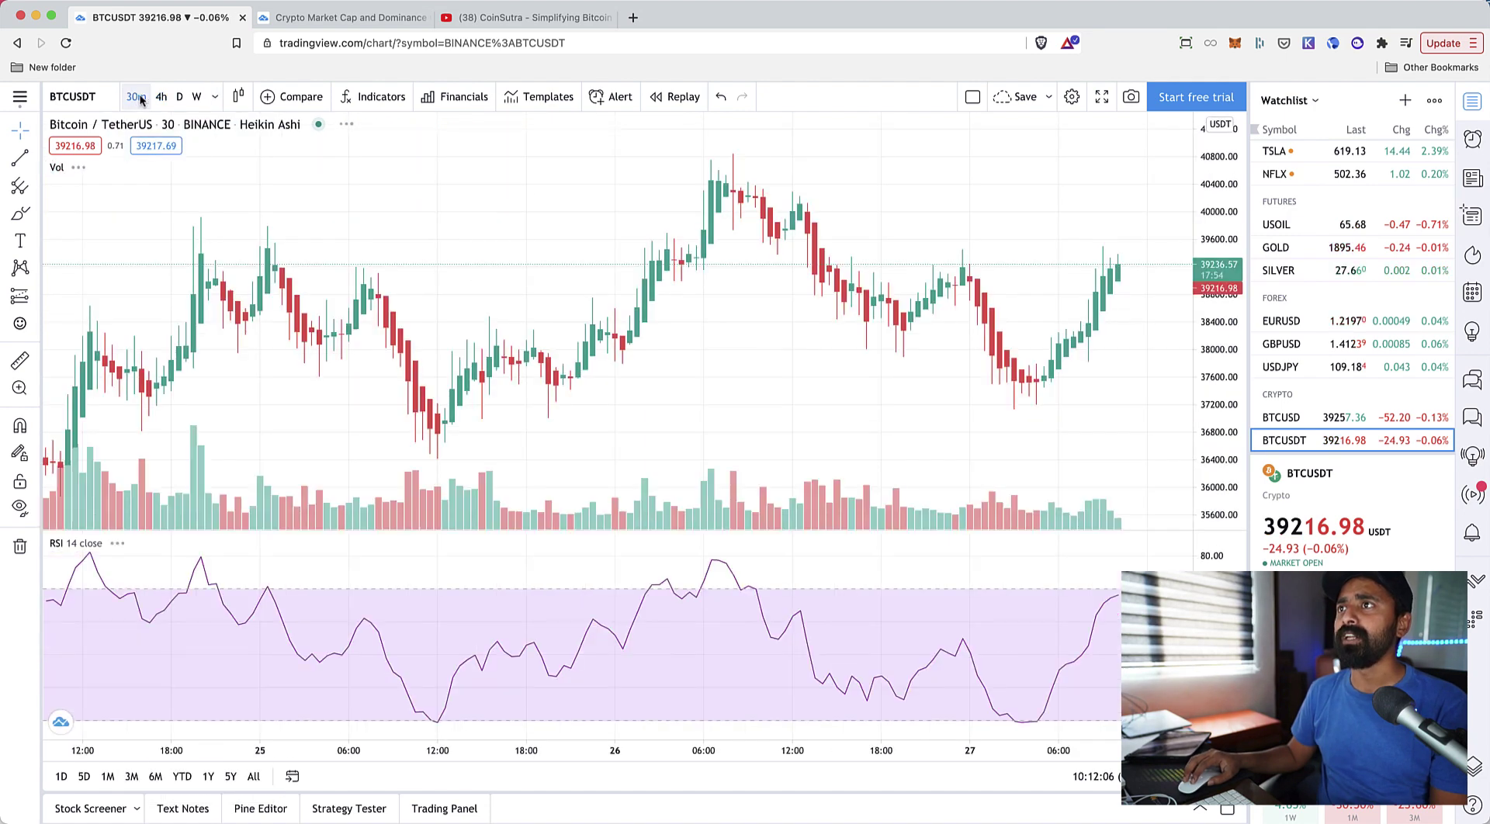
left_click(158, 97)
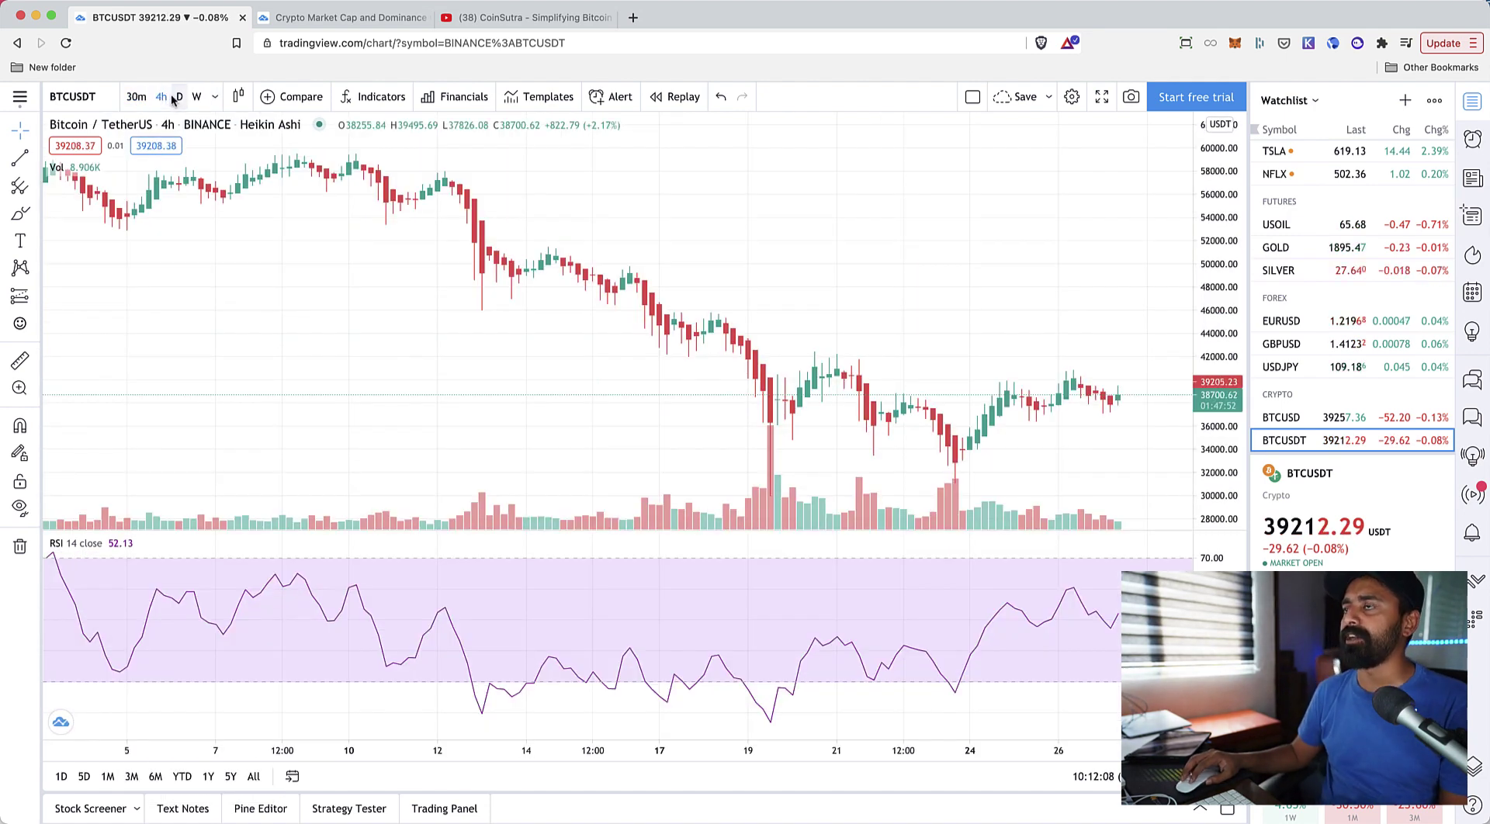
- Search for ETHUSDT, open the Ethereum / TetherUS pair from Binance and switch its chart to the 1-day interval
left_click(74, 97)
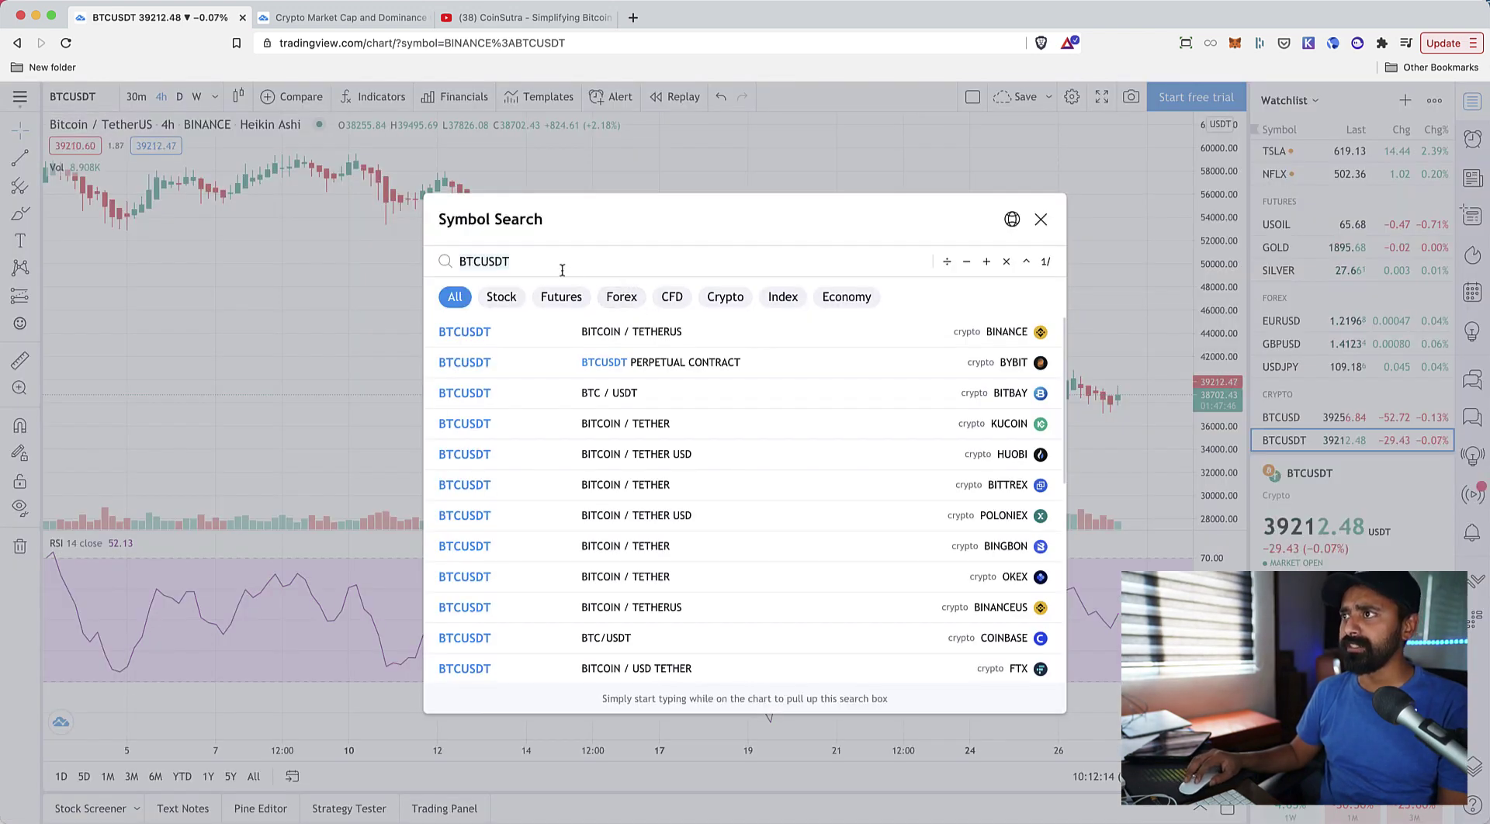
type("ETHUSDT")
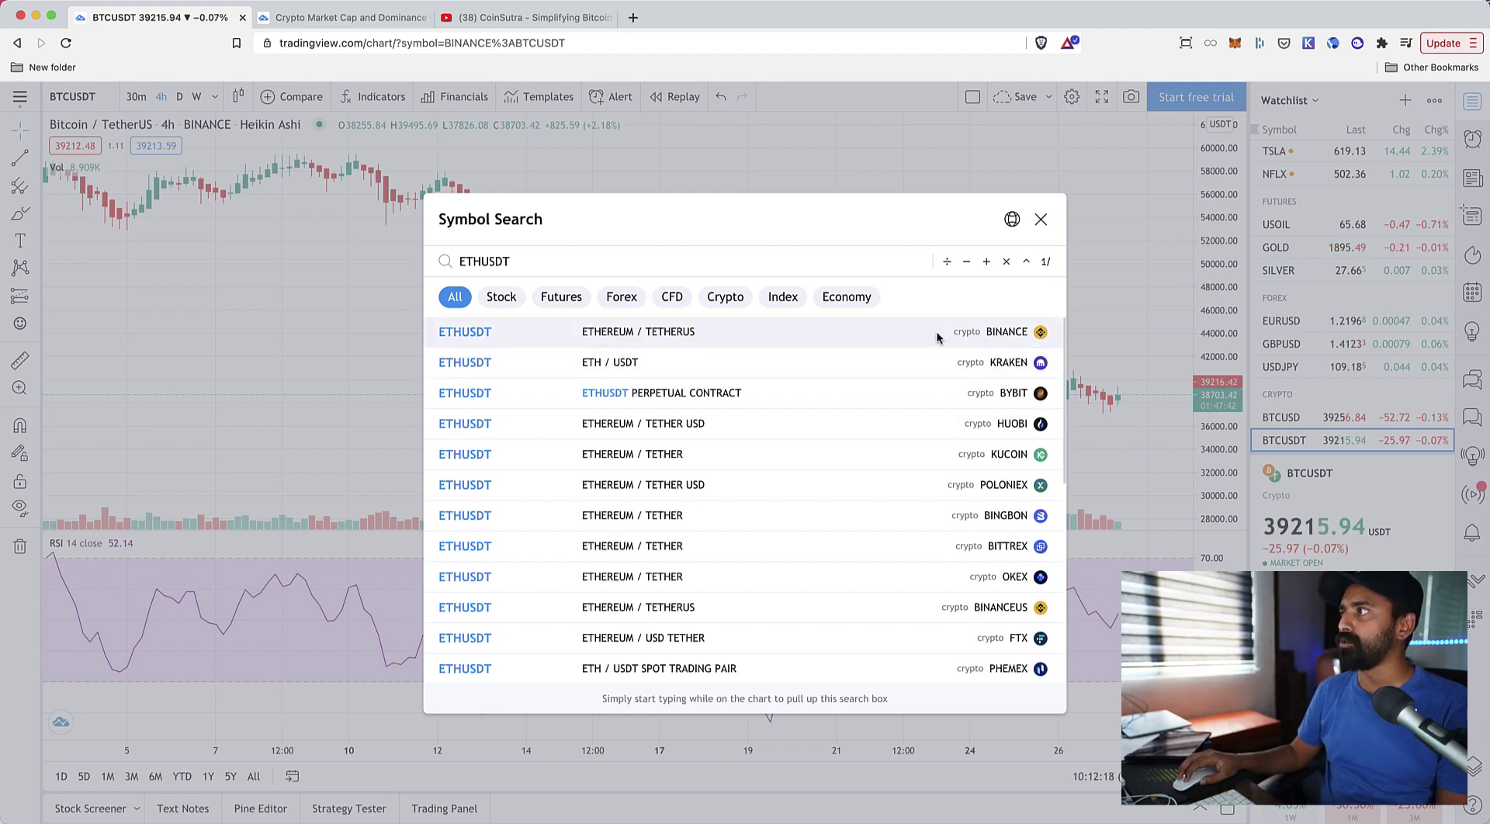
scroll(954, 486, "down", 2)
scroll(931, 412, "up", 2)
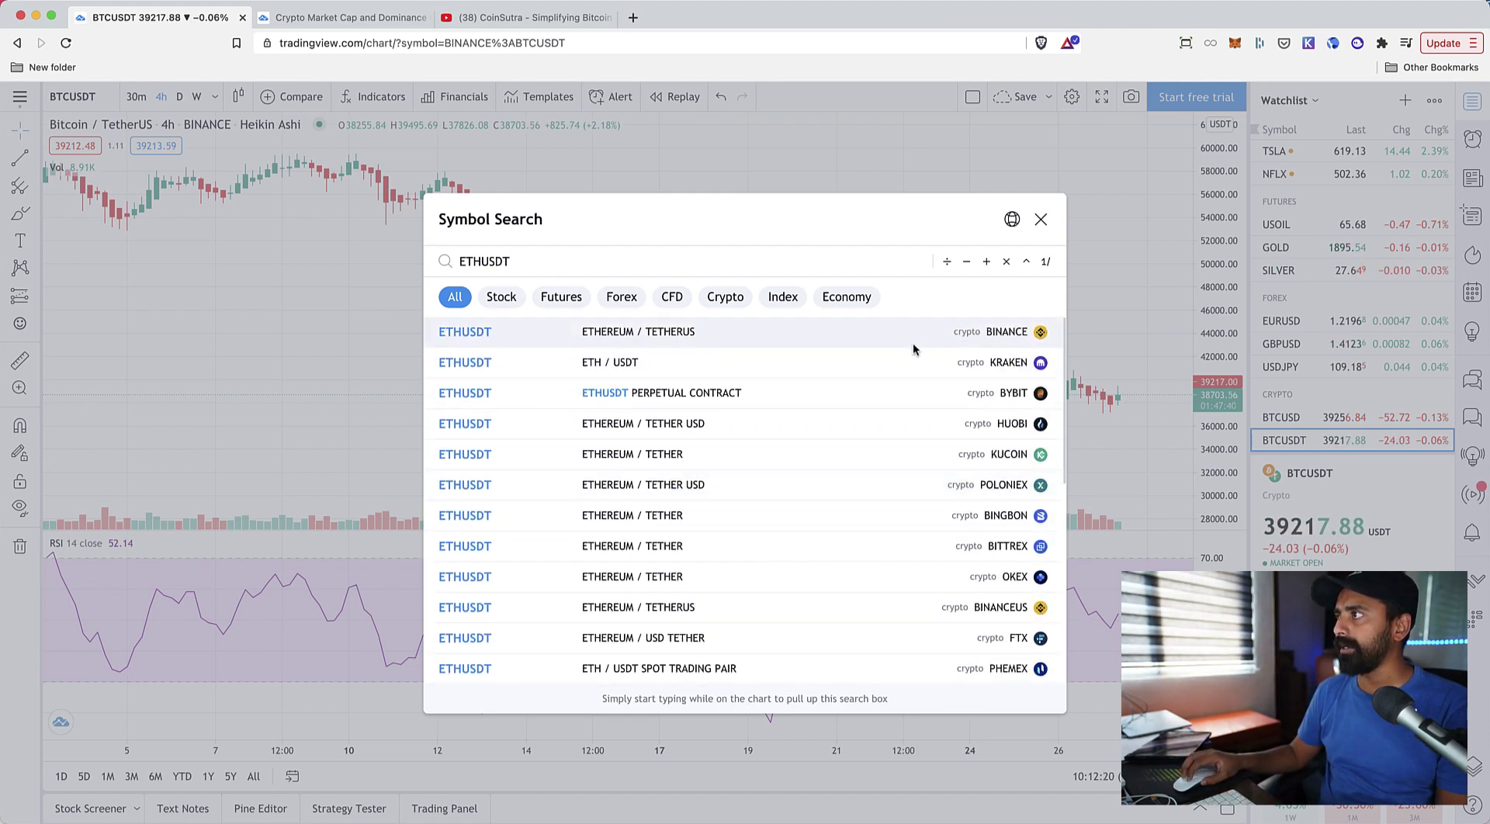
left_click(898, 331)
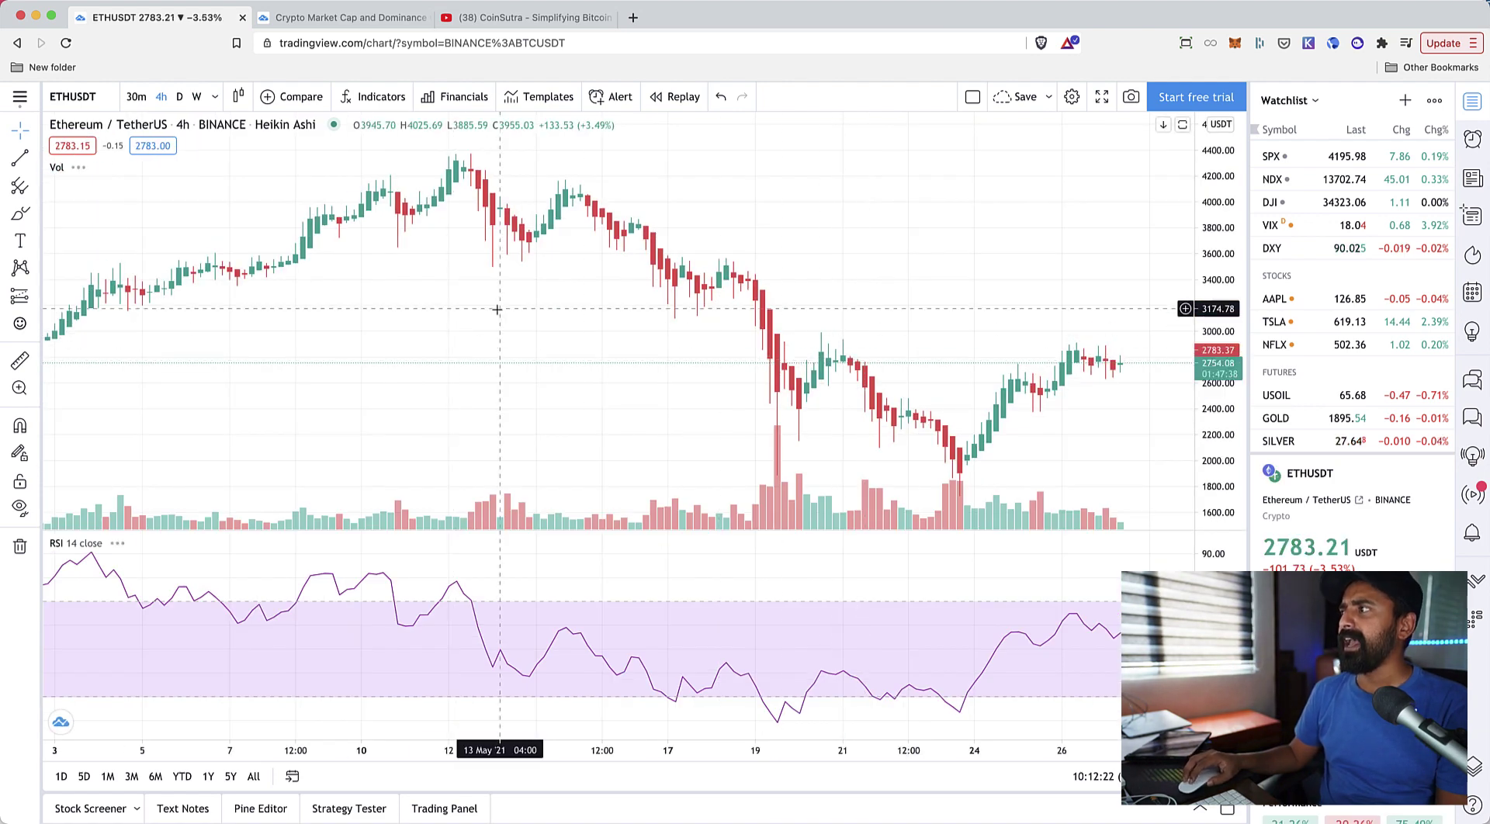
left_click(182, 97)
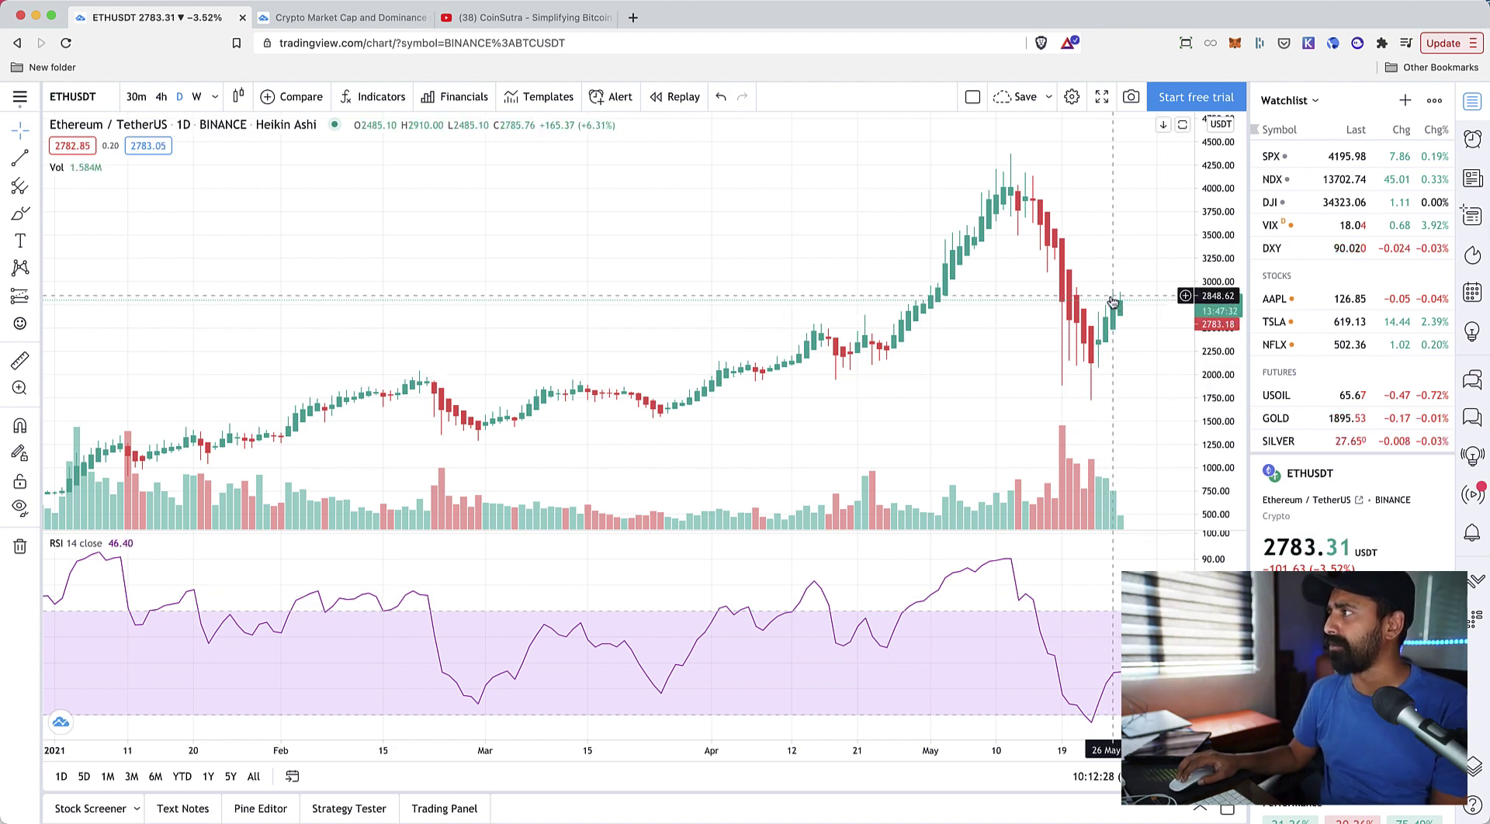
scroll(582, 287, "down", 2)
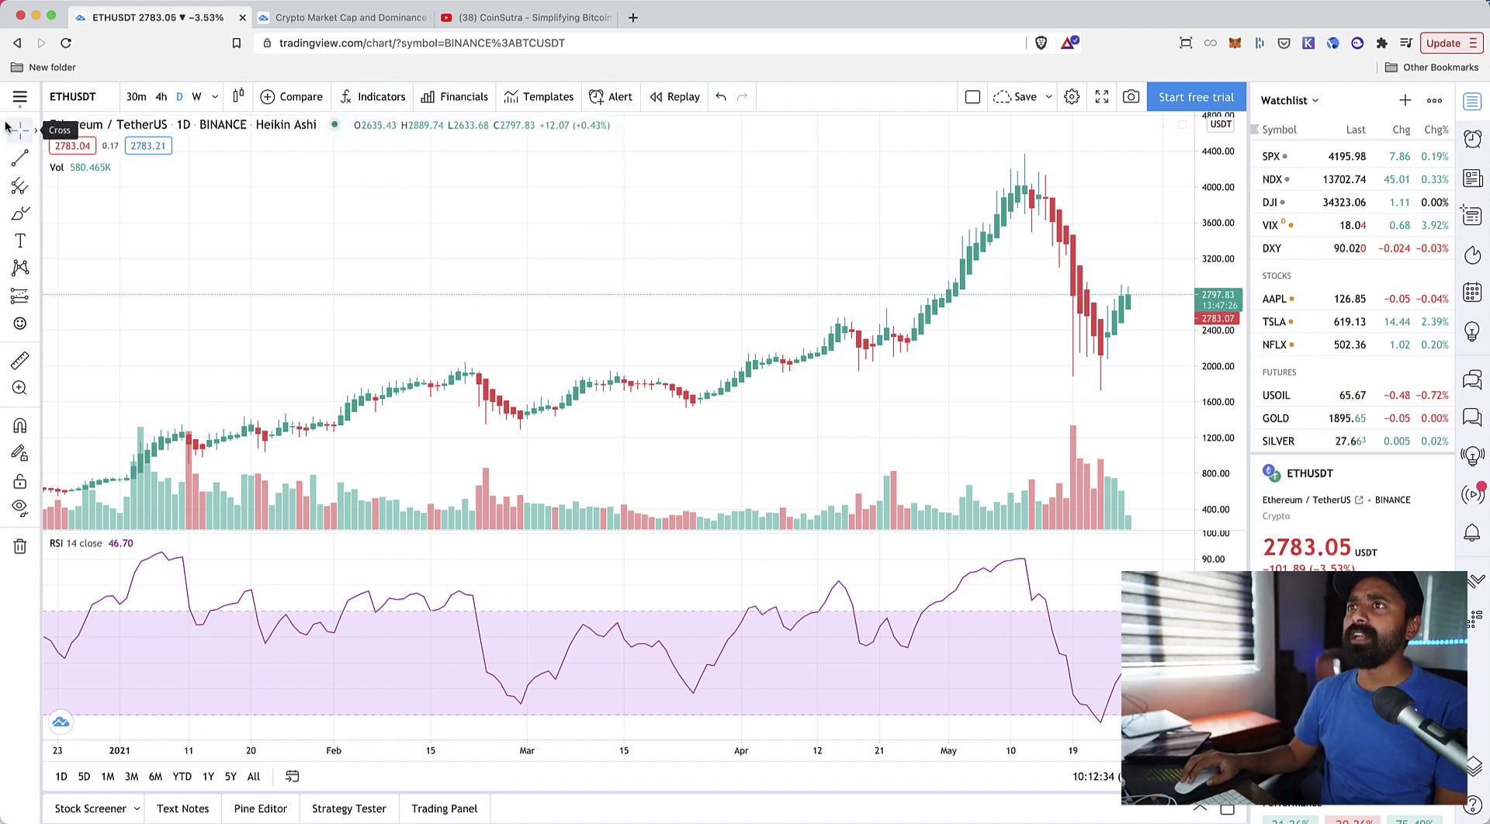
- Draw a ray below the candles from 18 Feb '21 at about 956 through 2 Mar '21 at about 1059
left_click(34, 159)
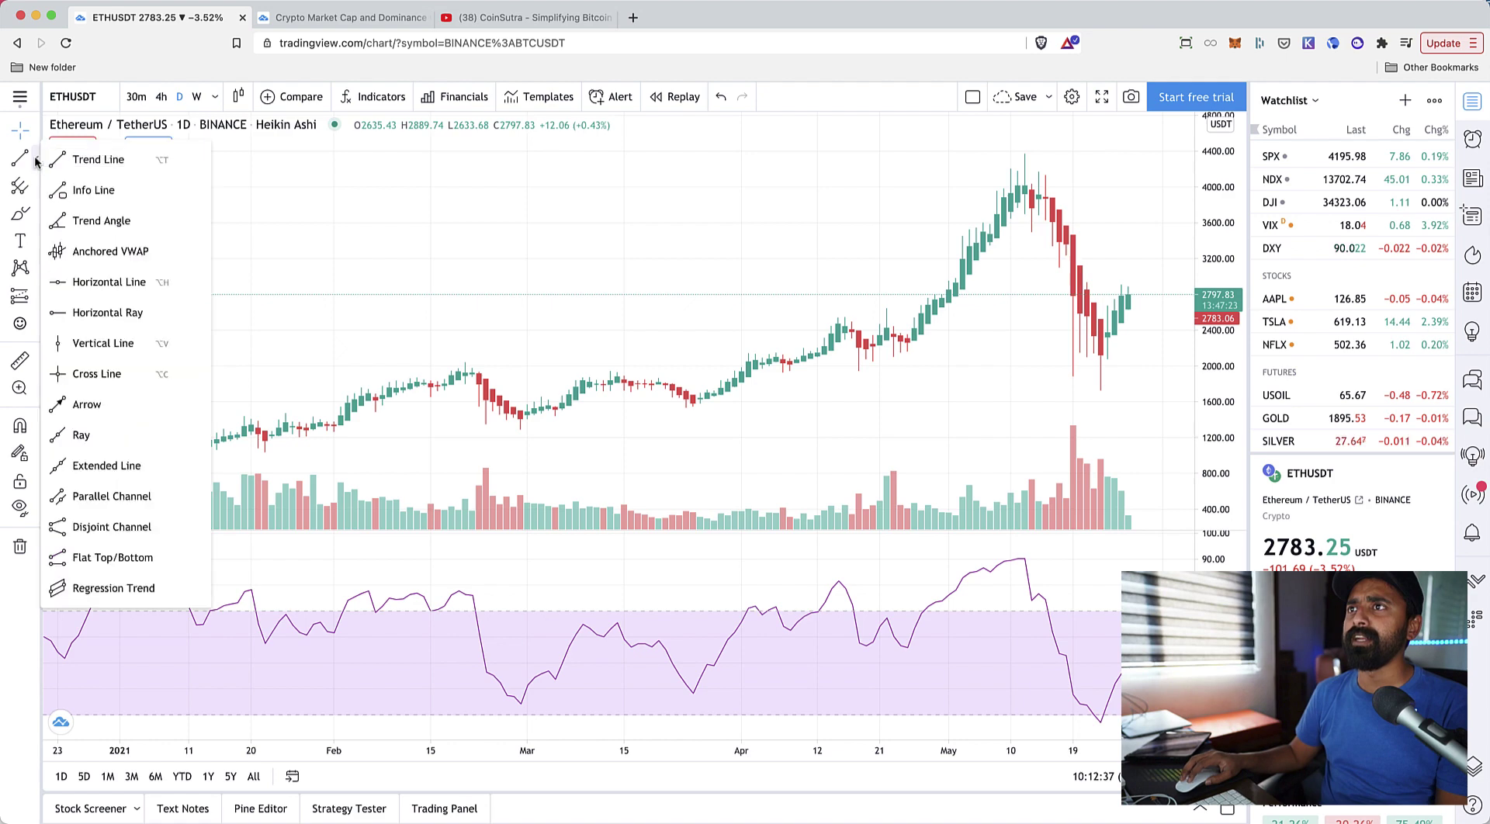
left_click(93, 437)
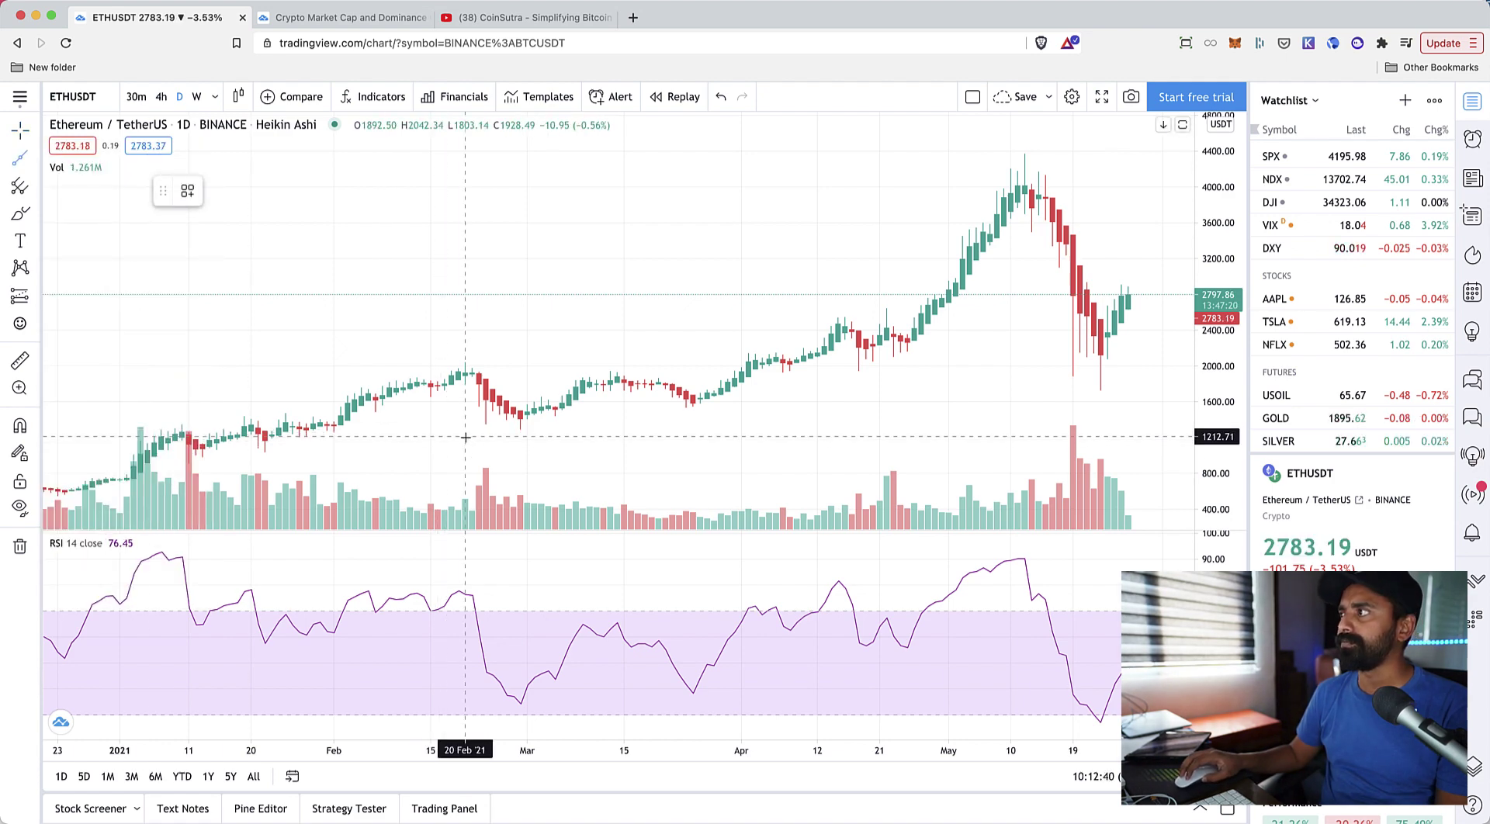
left_click(444, 459)
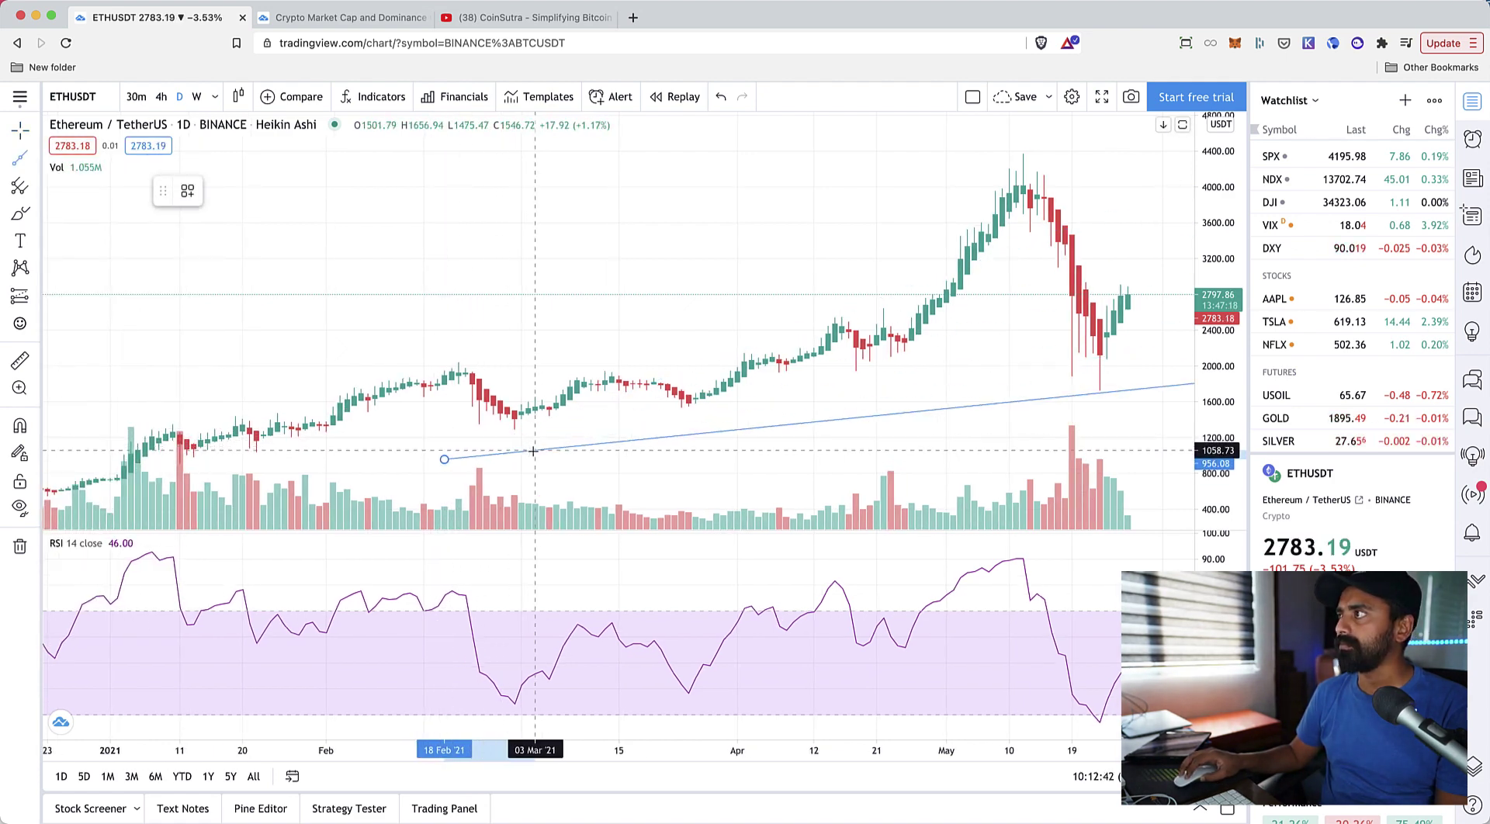
left_click(533, 450)
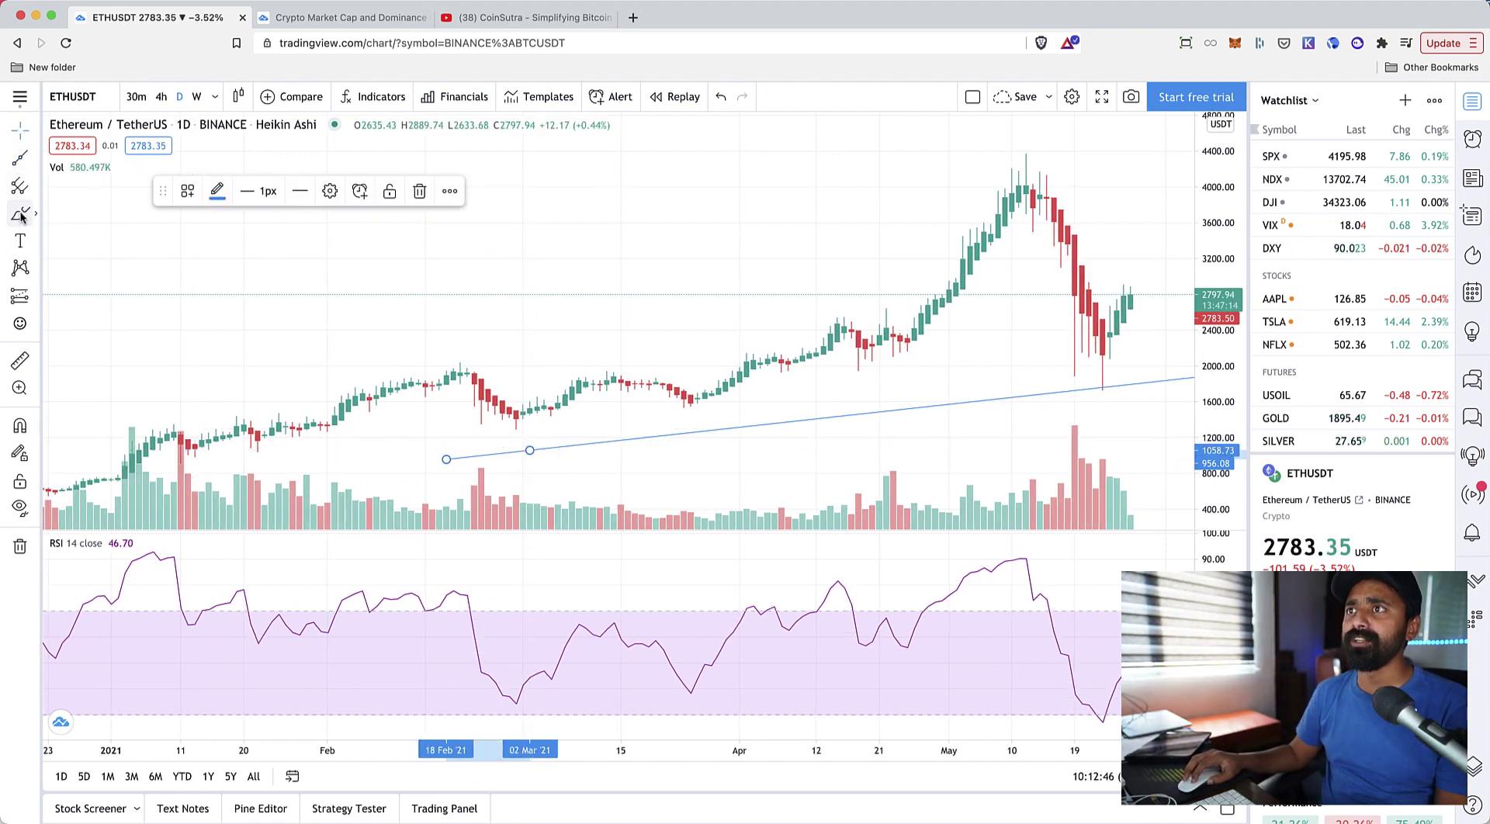
- Measure the price drop across the red candle of 17 May '21 on the daily ETHUSDT chart
left_click(21, 359)
scroll(699, 248, "up", 5)
left_click(698, 235)
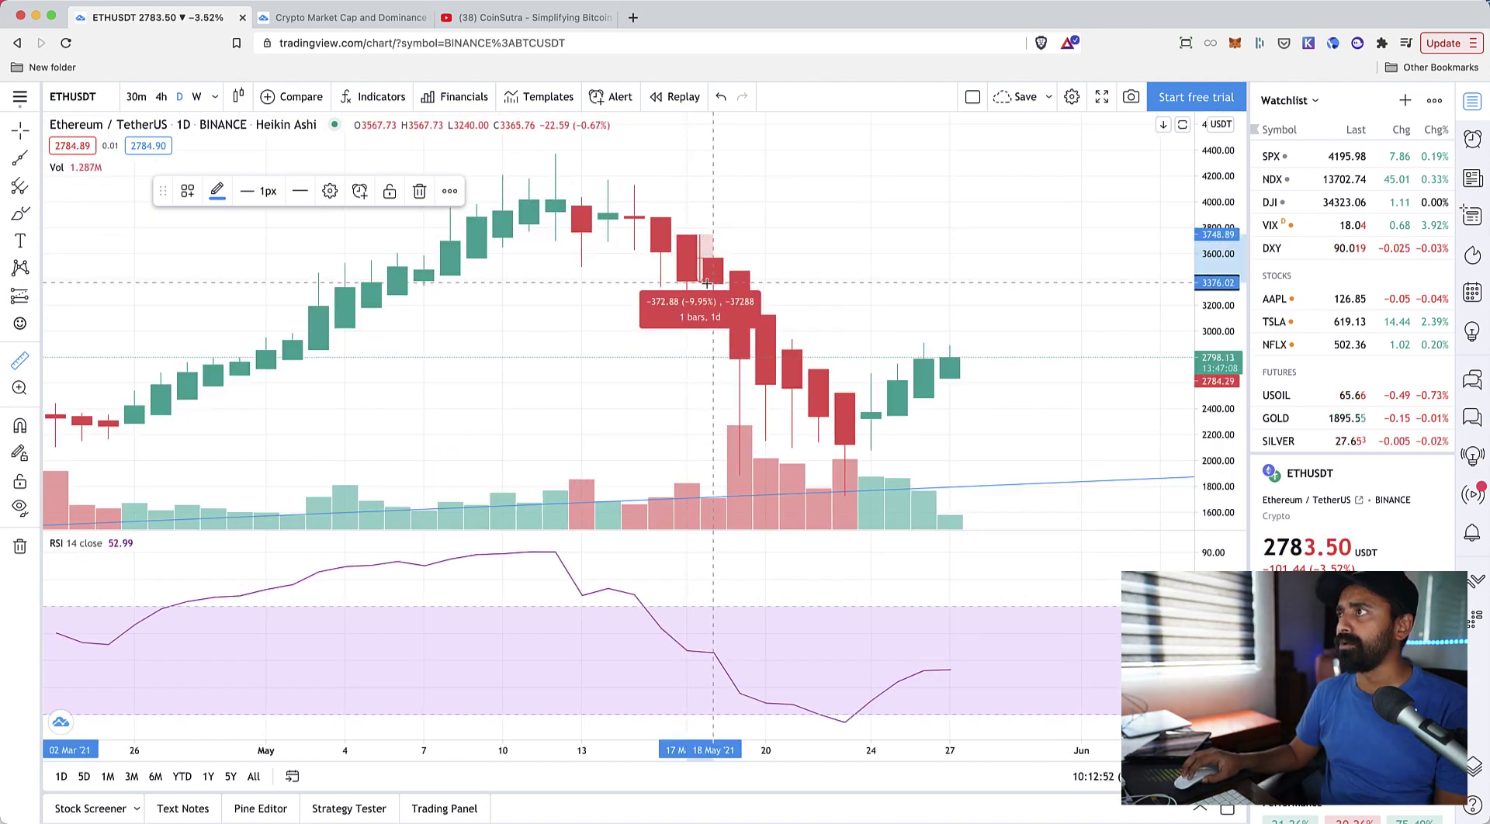
left_click(695, 284)
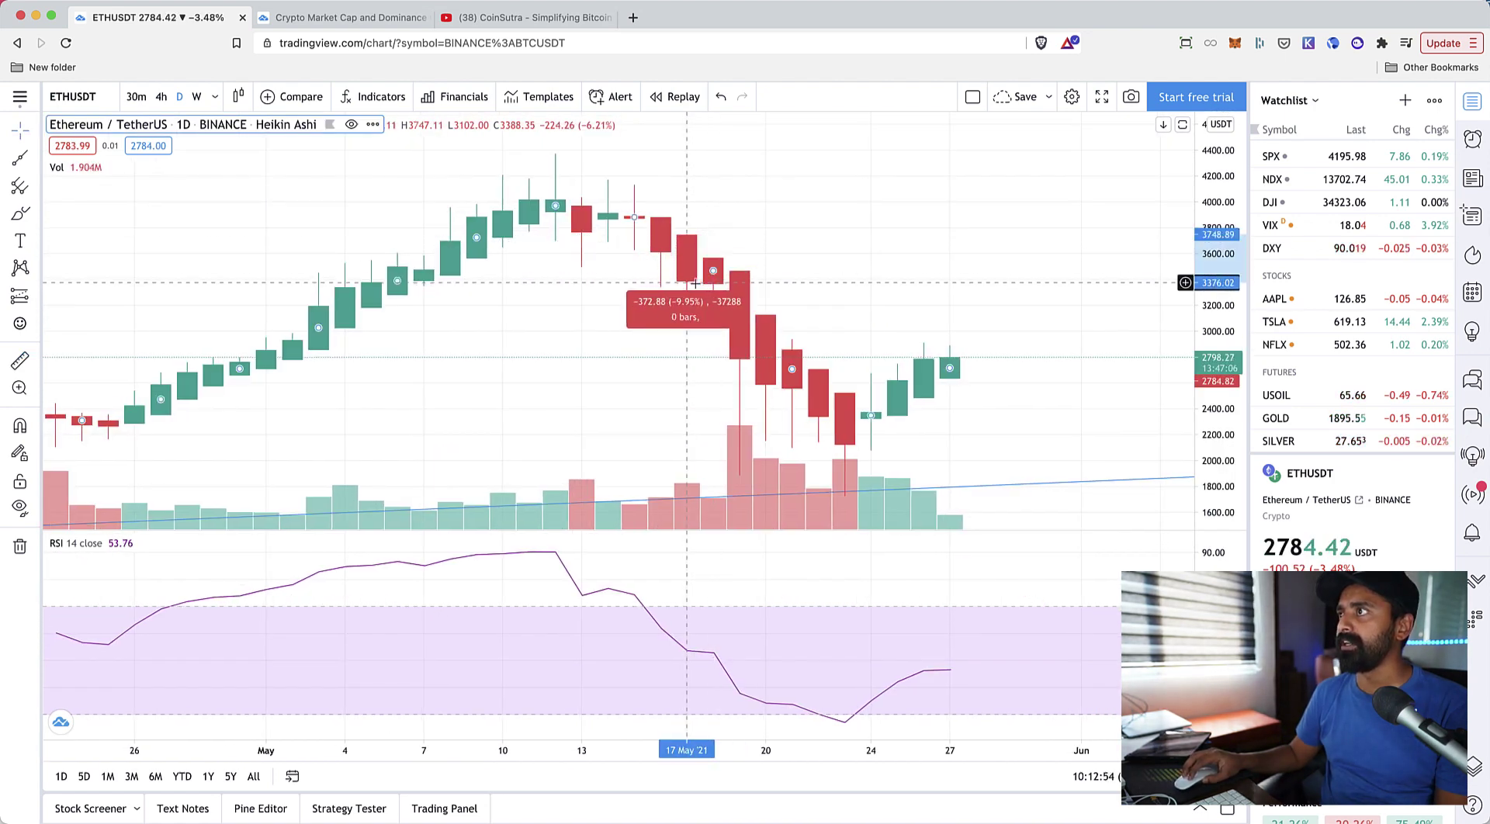
- Switch the ETHUSDT chart to the 4-hour interval and measure a price move at the 24 May '21 candles
left_click(160, 97)
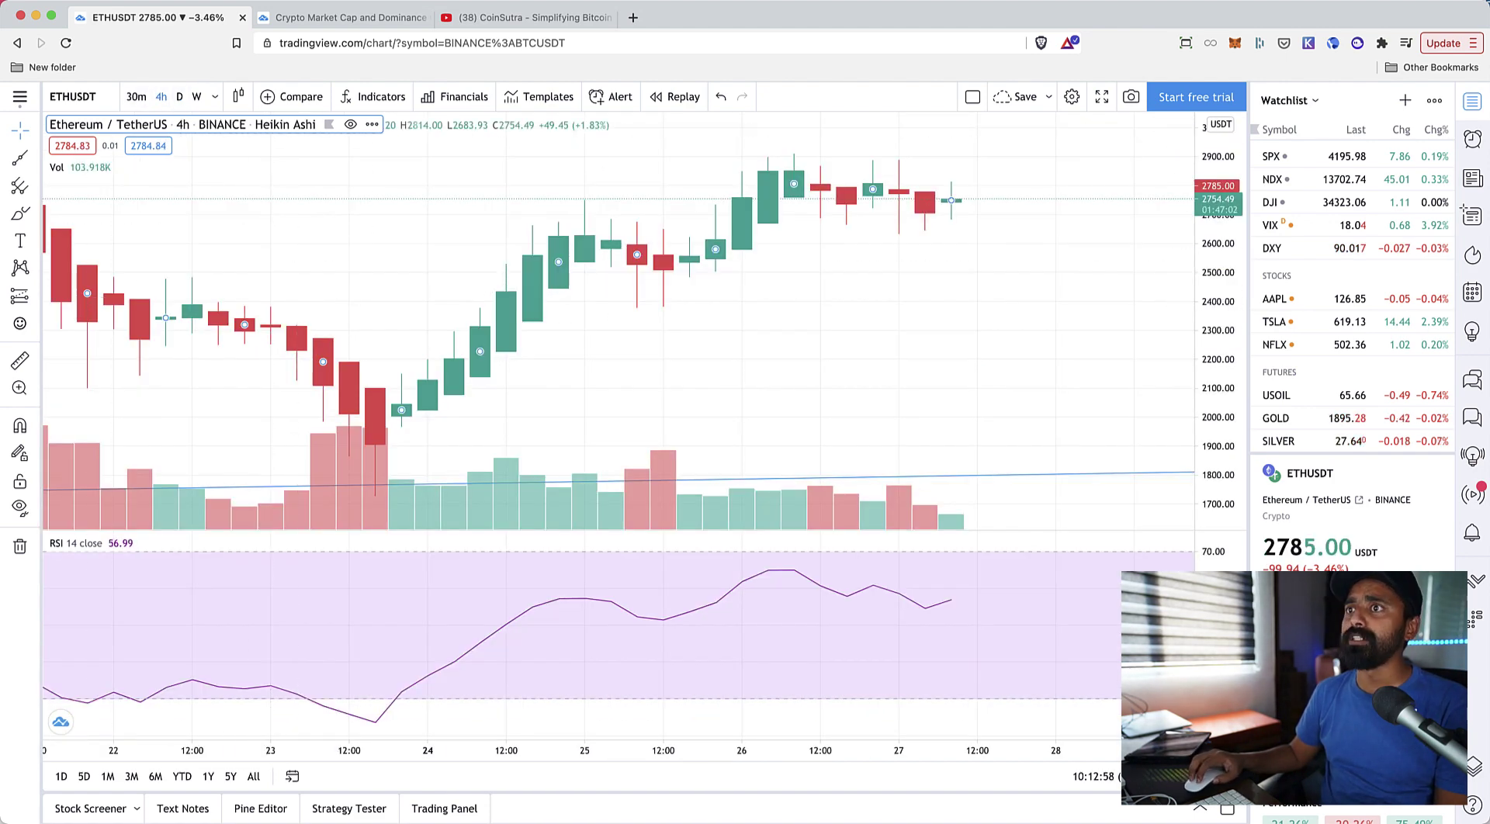
left_click(21, 362)
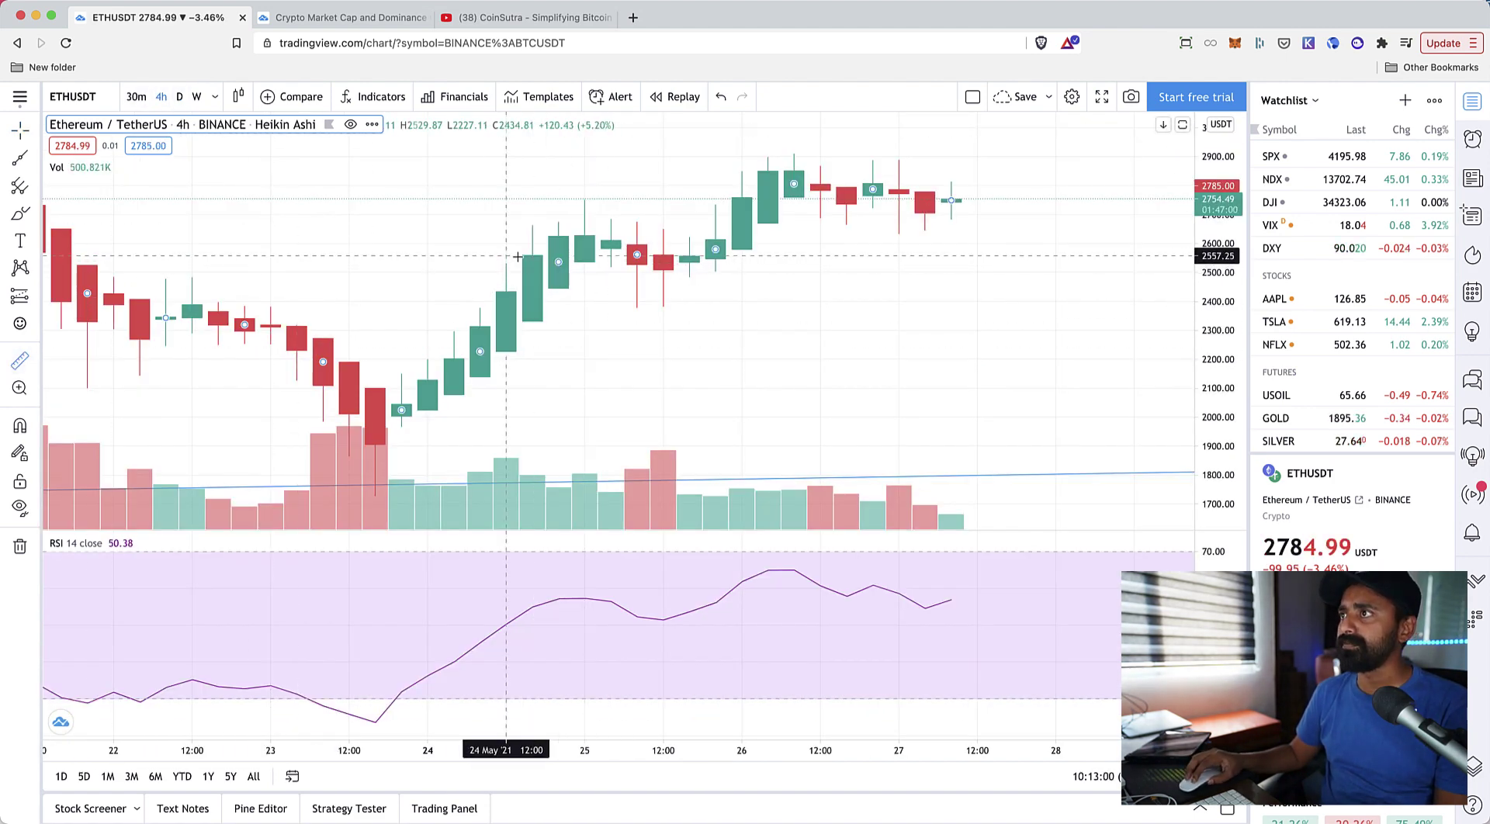
left_click(512, 258)
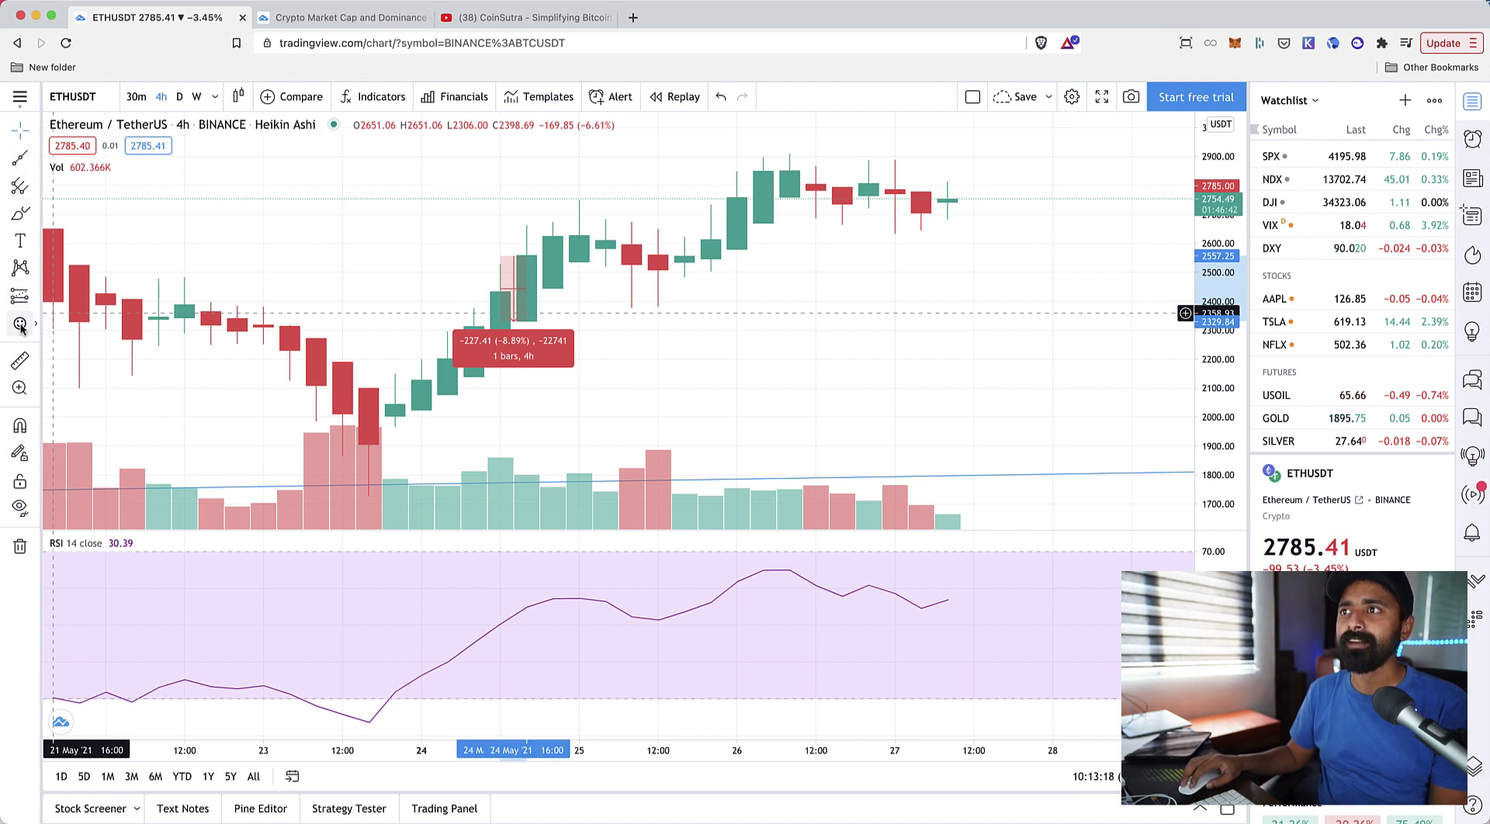
scroll(282, 143, "left", 1)
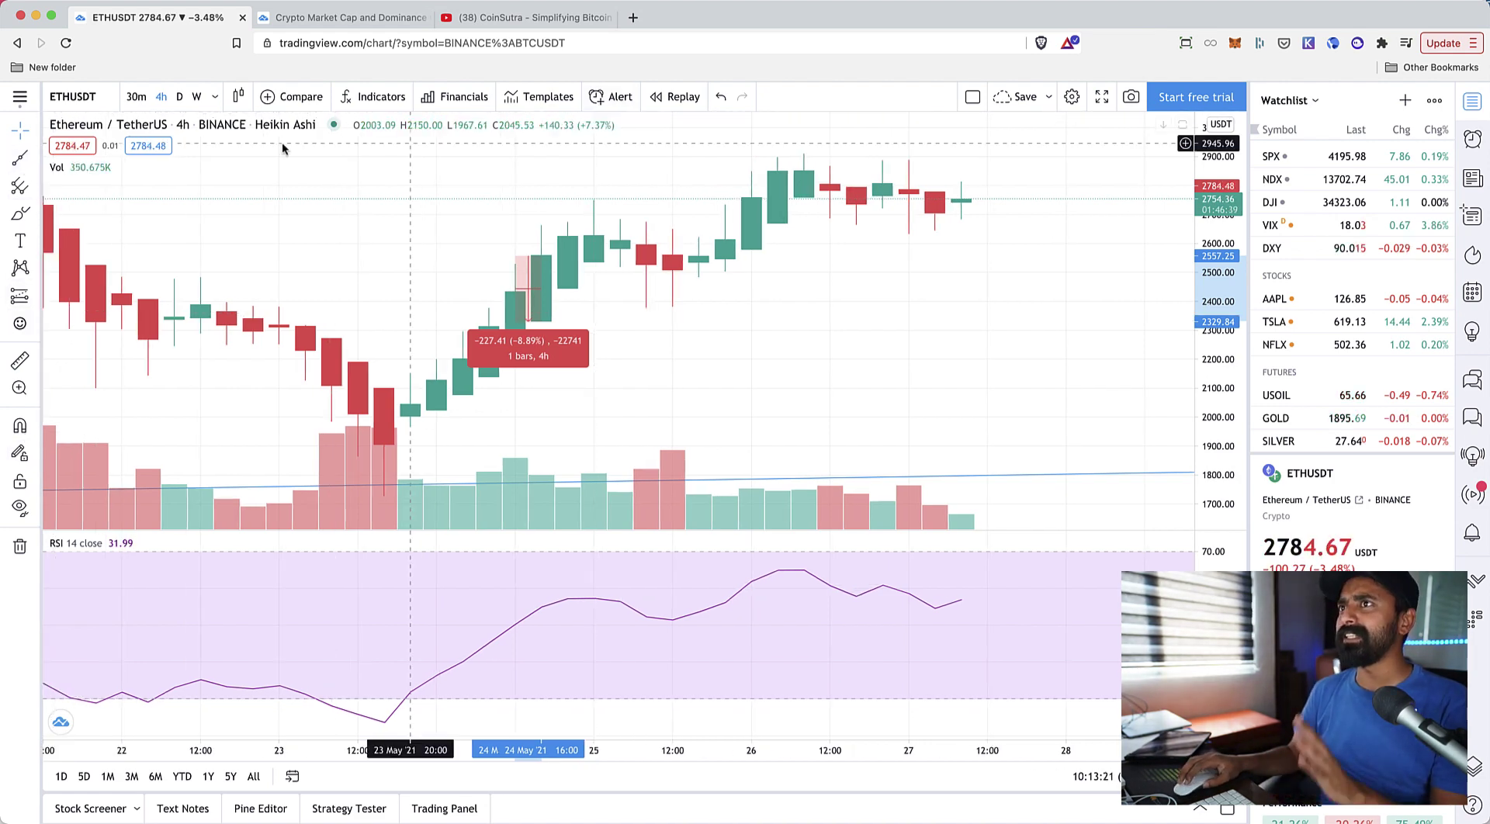
- Turn on the dark color theme and return to the chart, clearing the measurement
left_click(17, 99)
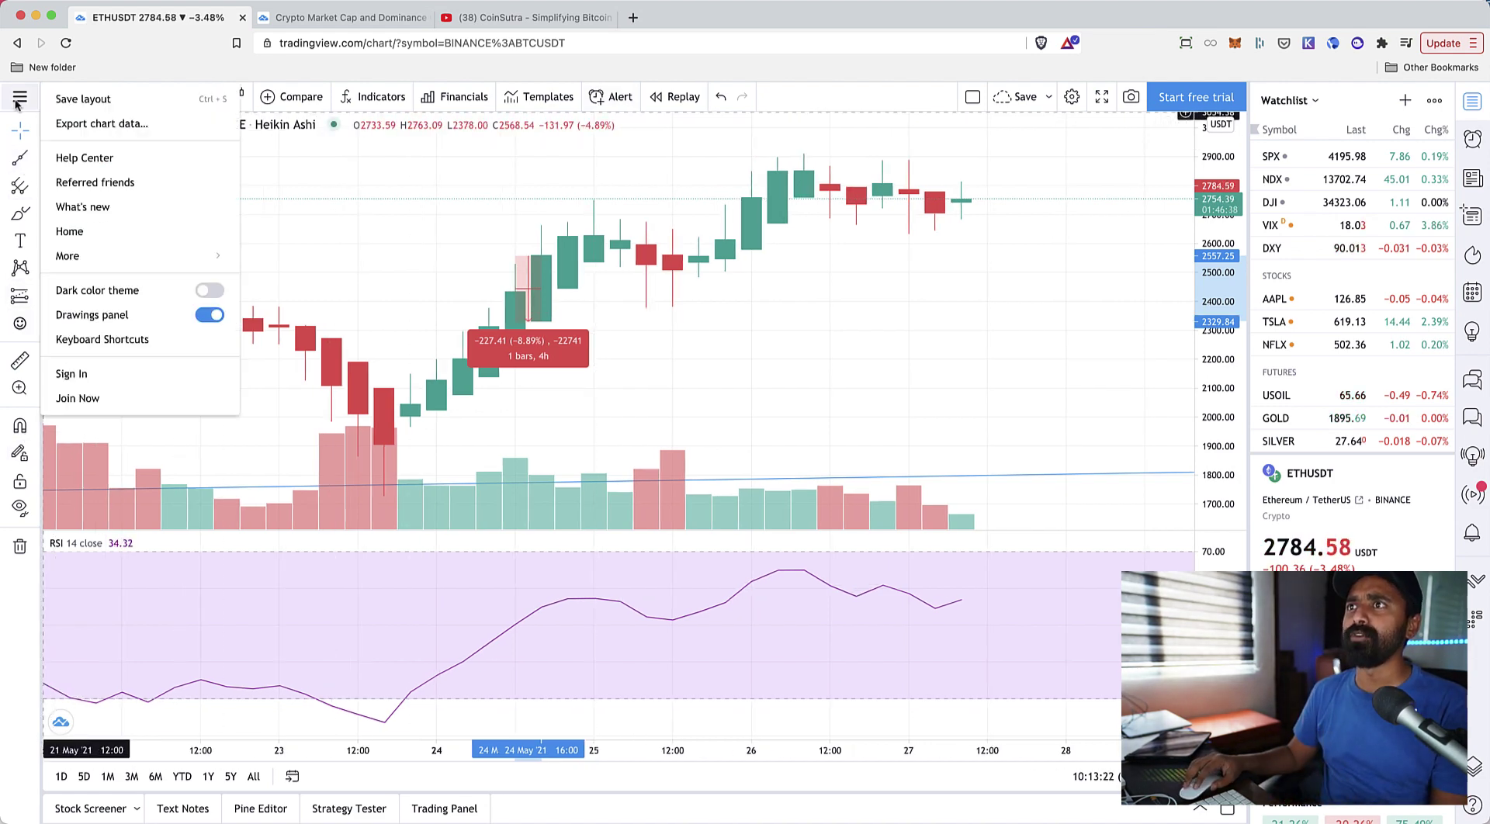
left_click(211, 291)
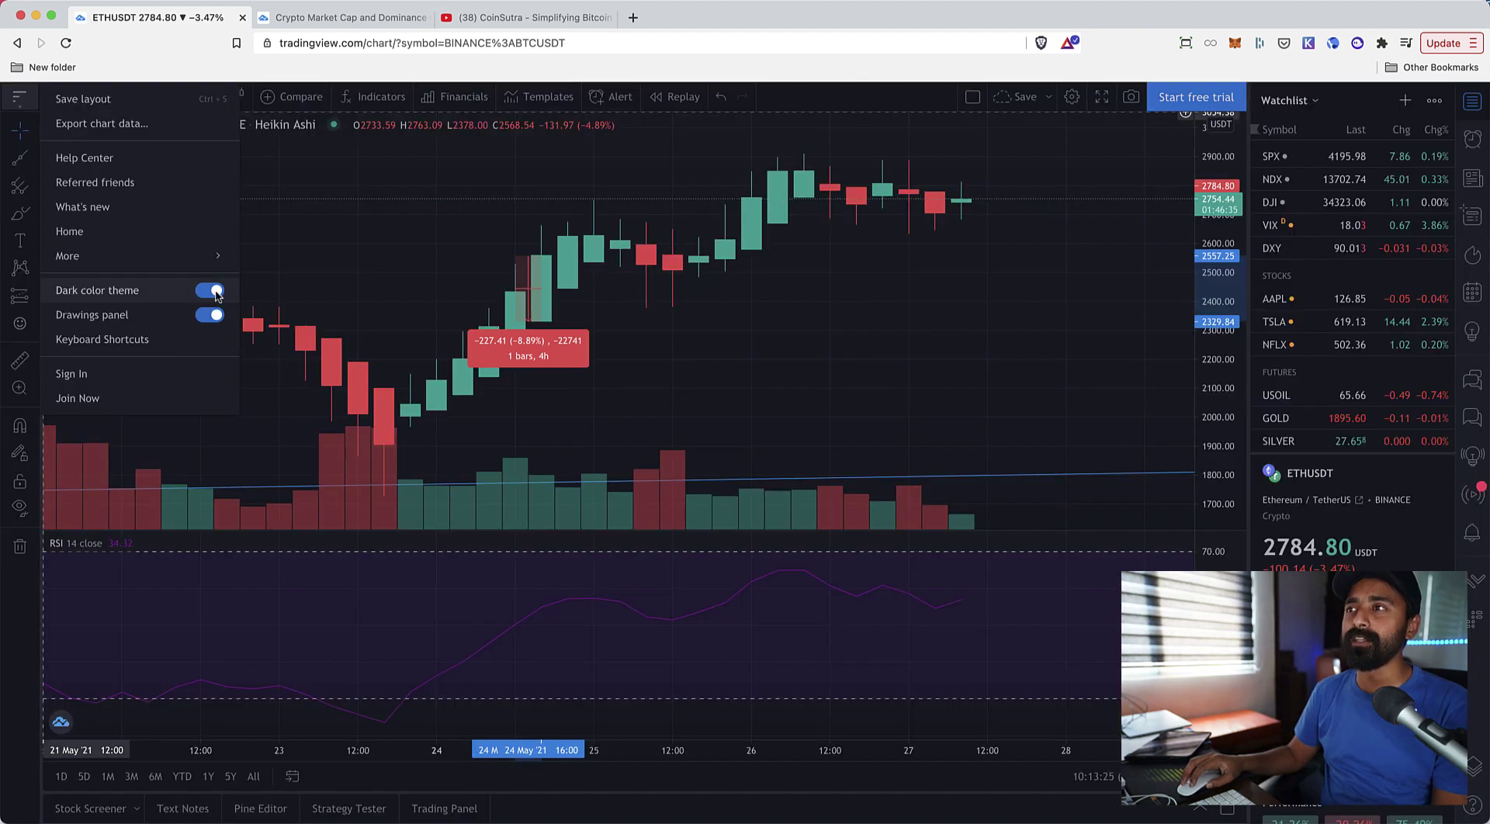
left_click(345, 256)
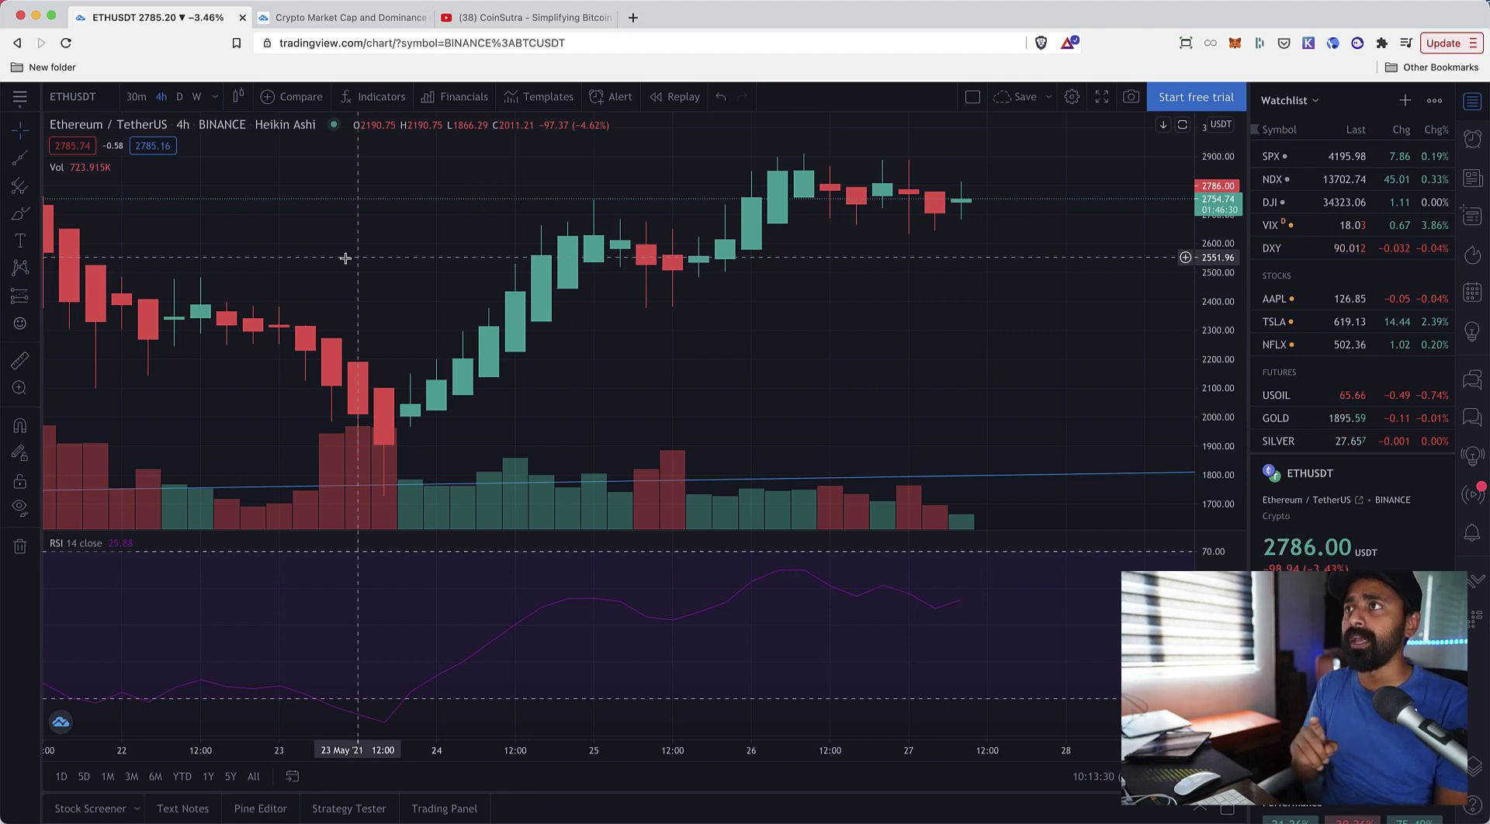
- Search Google in a new tab for "download tradingview app" and open the TradingView Android app and desktop pages
key("super+t")
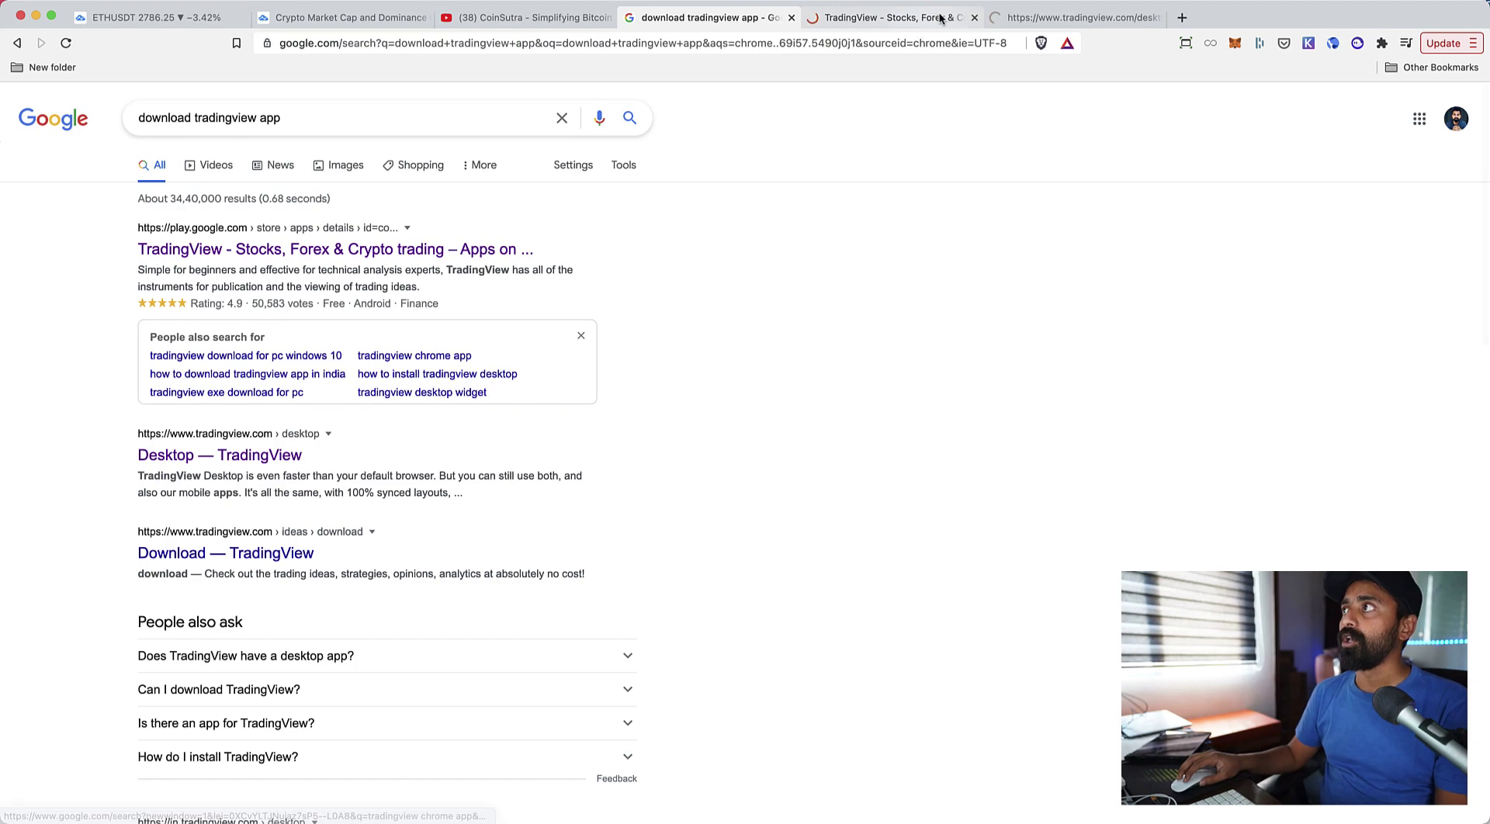
left_click(1055, 17)
left_click_drag(1056, 17, 923, 17)
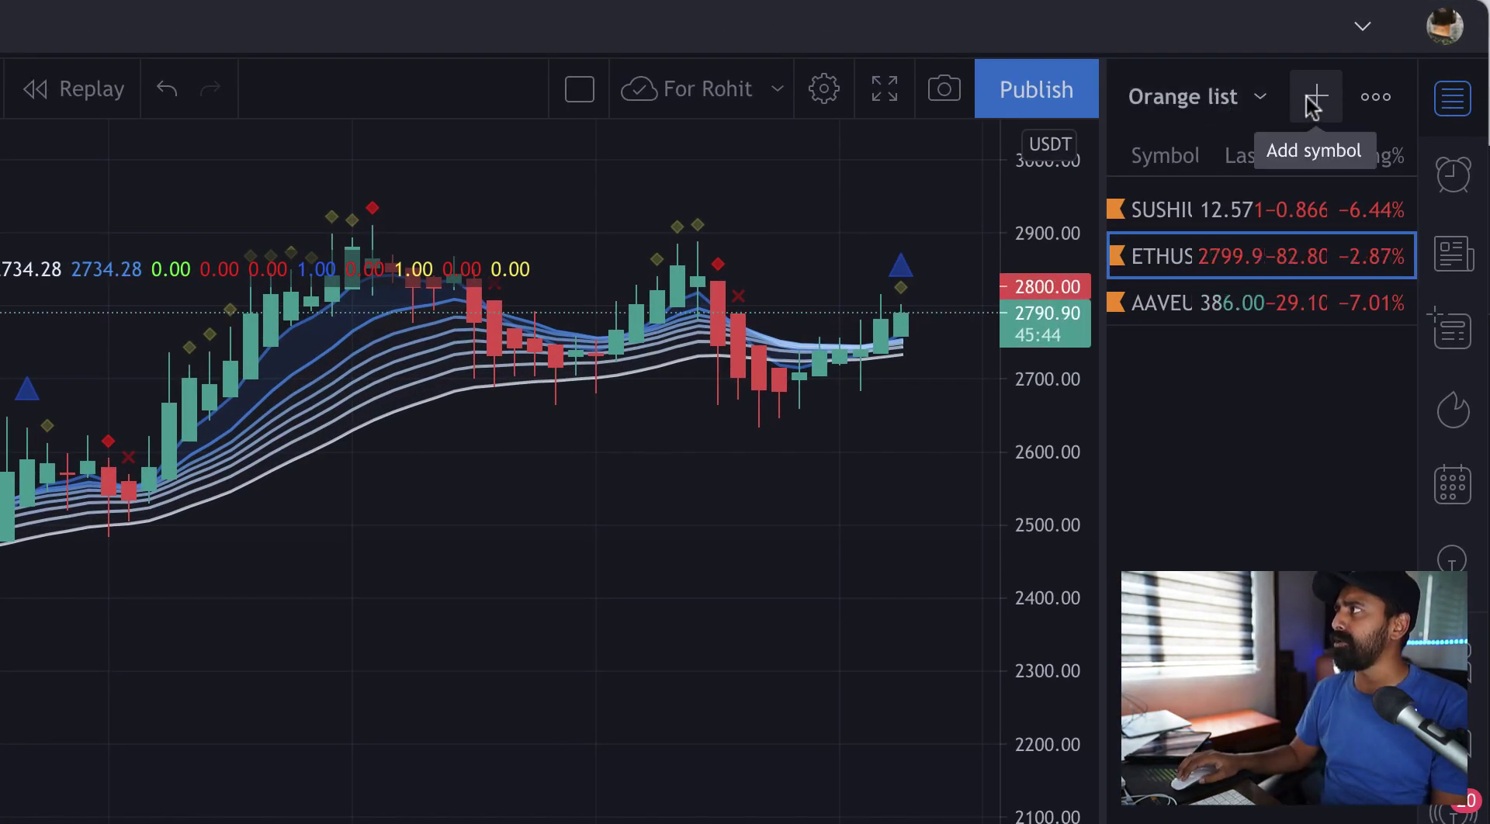
- Switch the displayed watchlist to the Indian Stocks list
left_click(1230, 101)
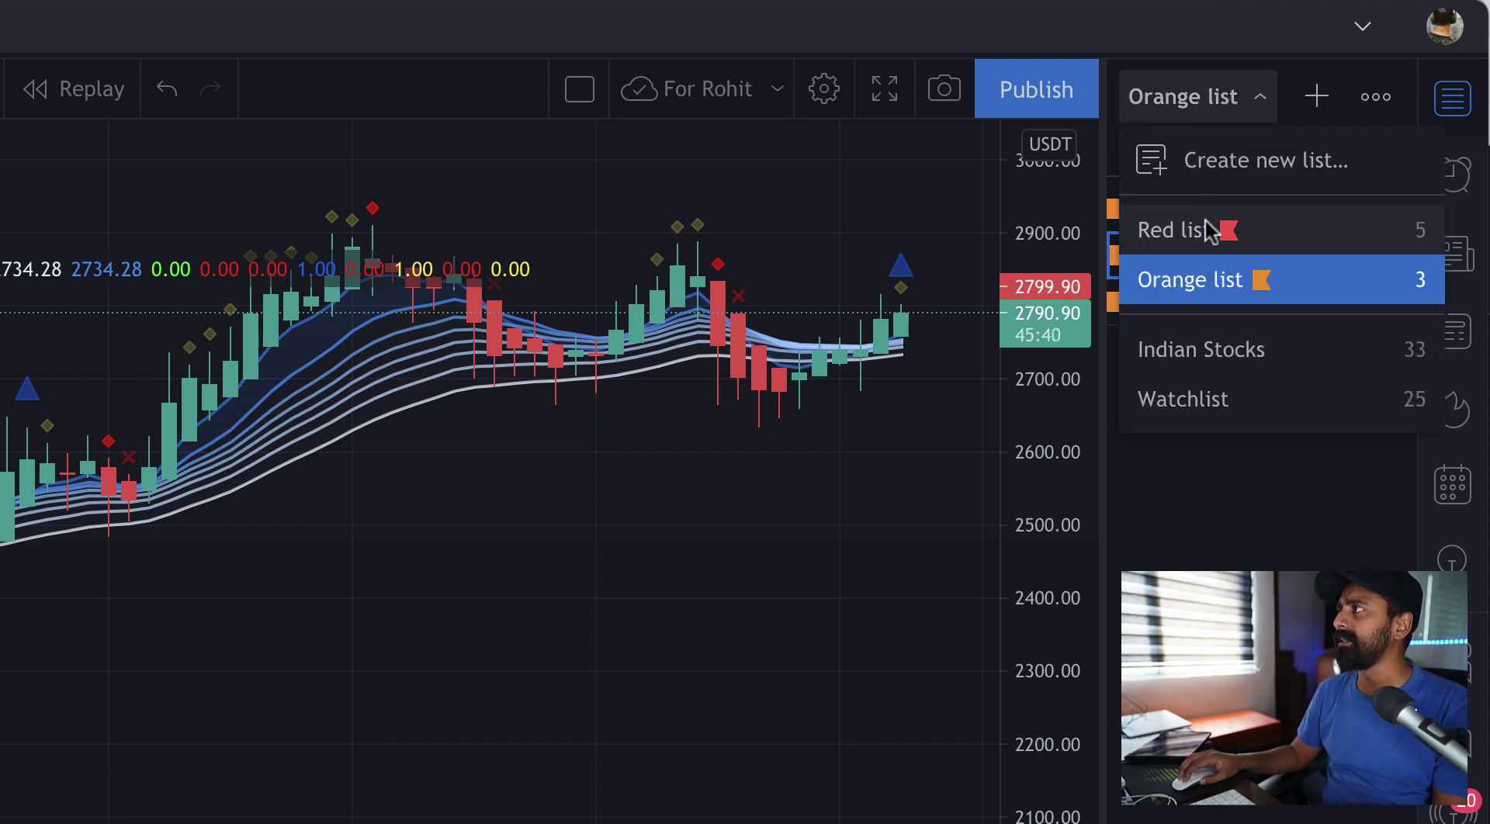
left_click(1199, 357)
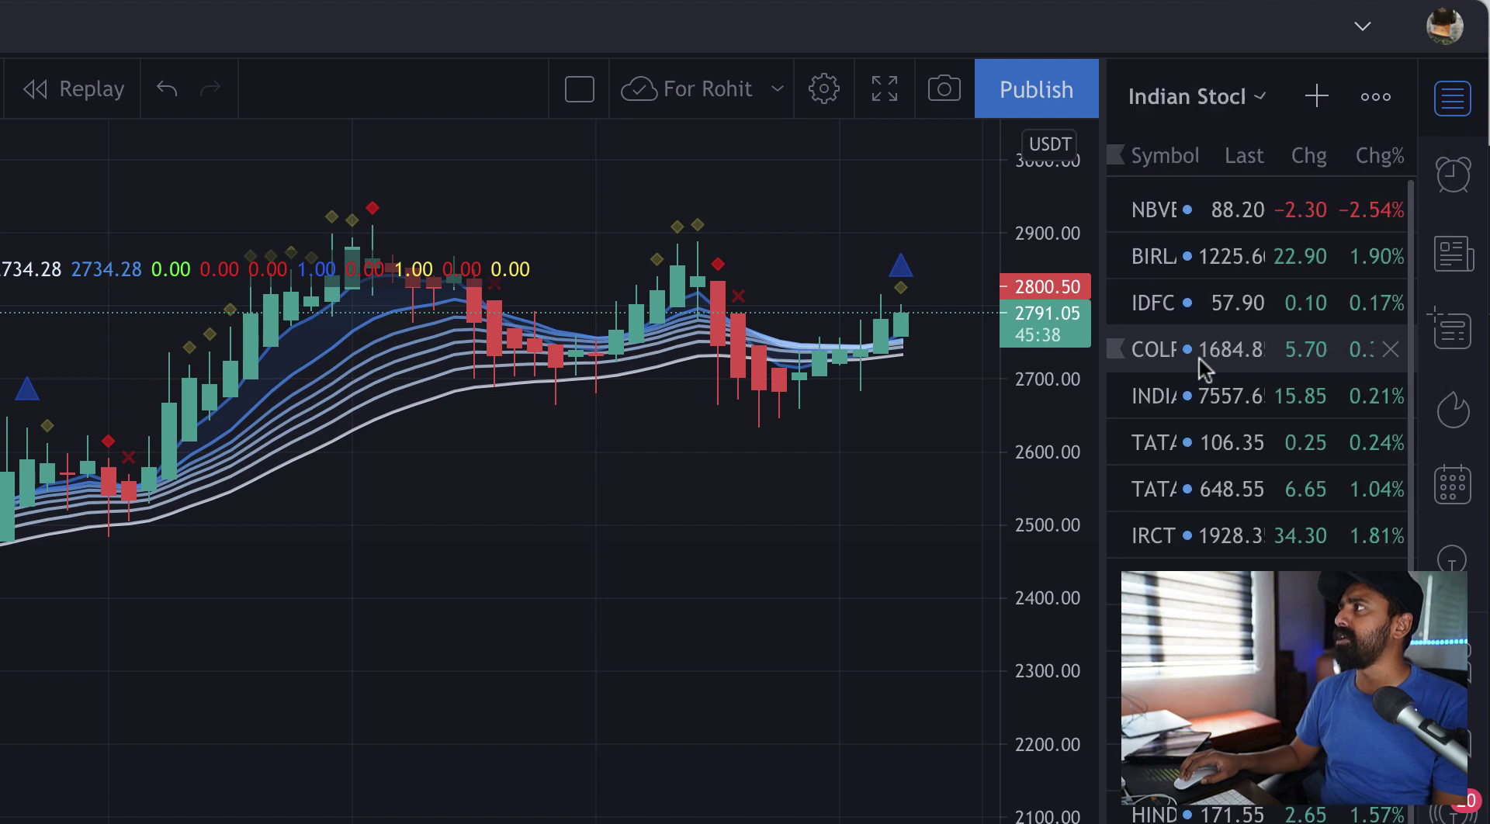
- Switch the displayed list to Watchlist and open the ADAUSDT chart from it
left_click(1164, 117)
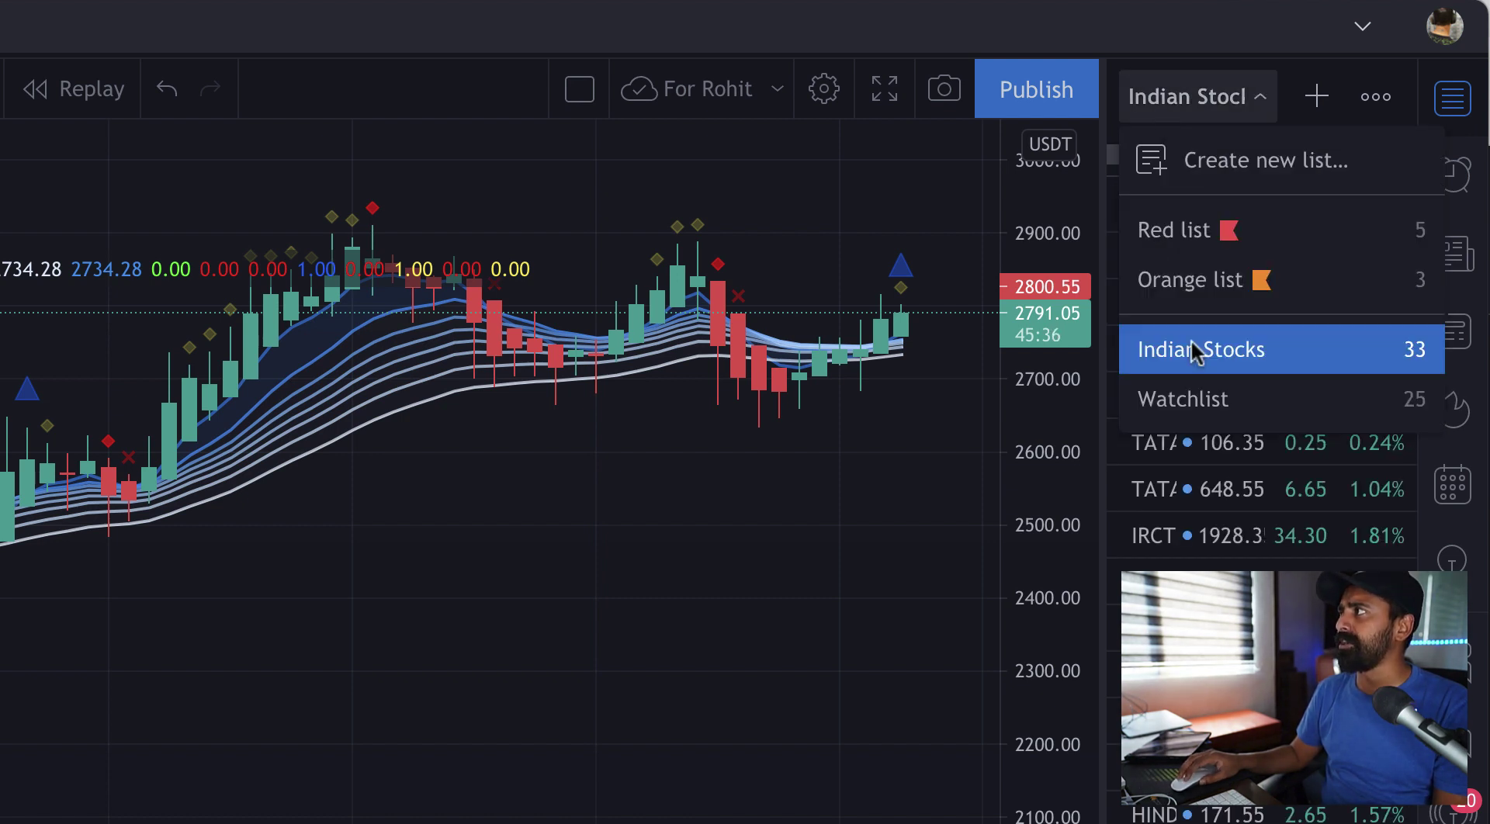
left_click(1189, 399)
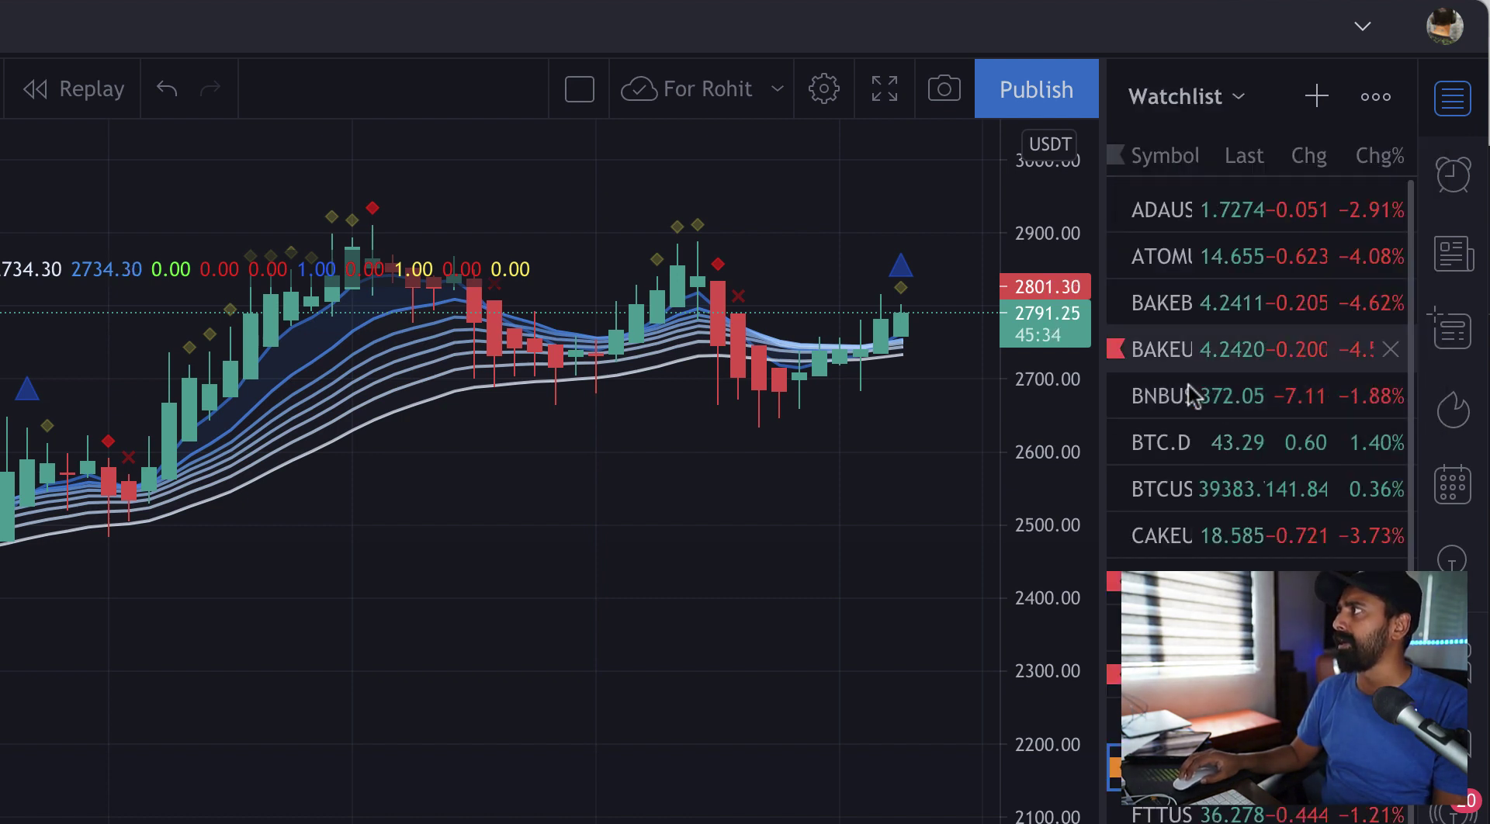
left_click(1163, 225)
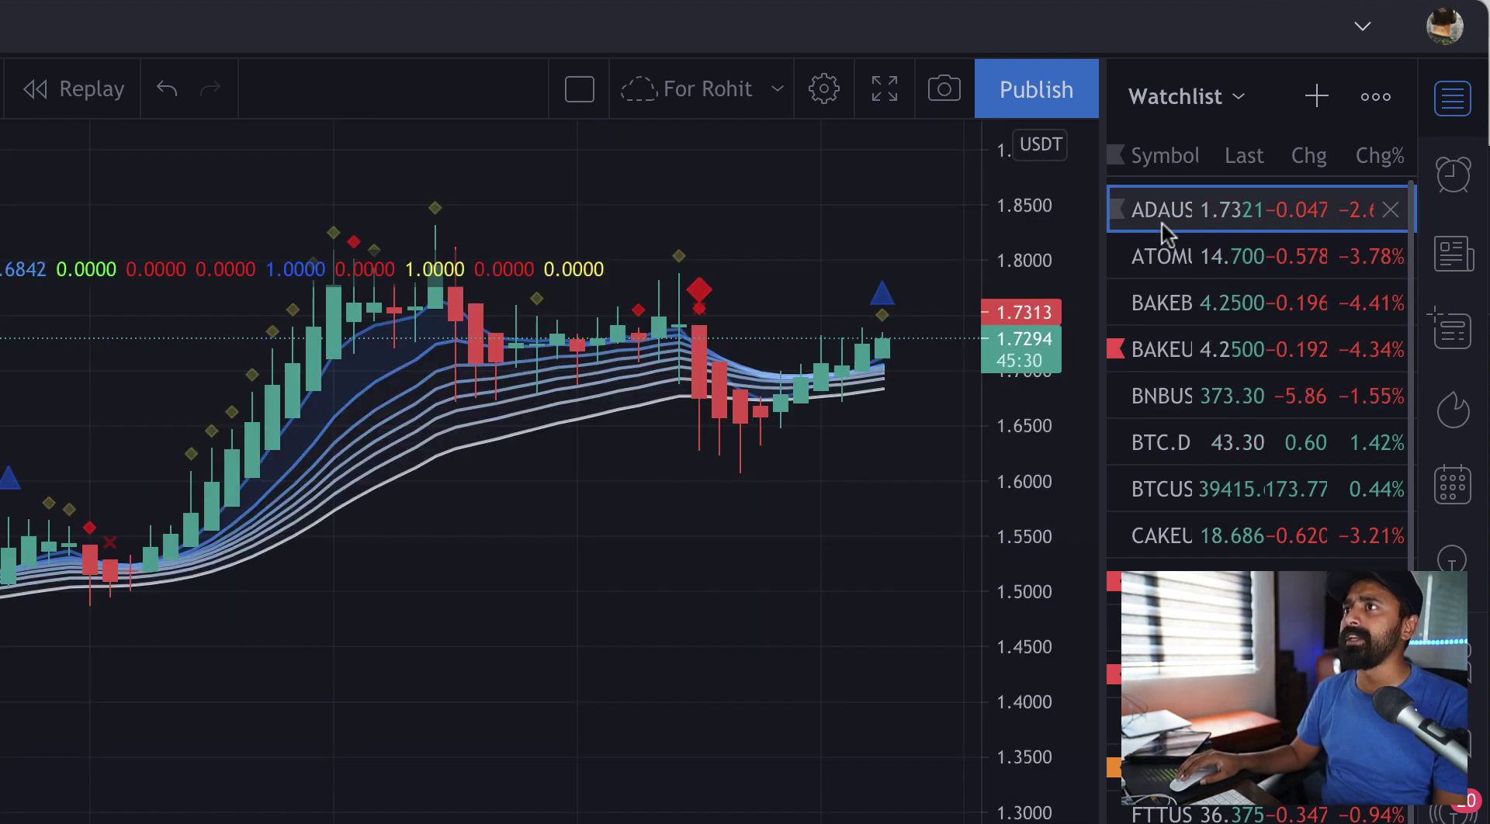
- Flag the BNBUSDT symbol in the watchlist with the blue color
scroll(1138, 349, "down", 1)
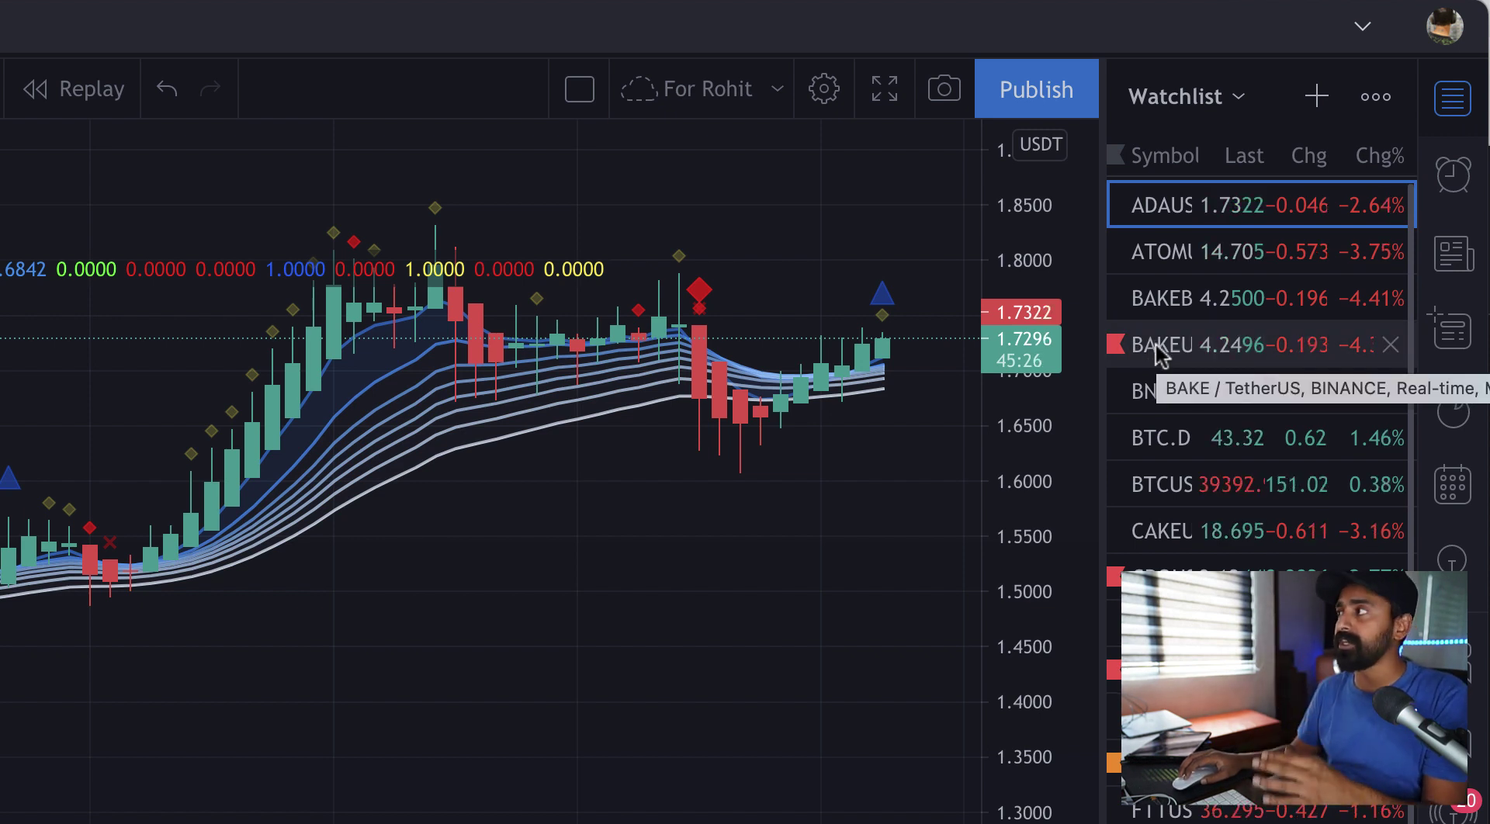
left_click(1114, 394)
left_click(1195, 392)
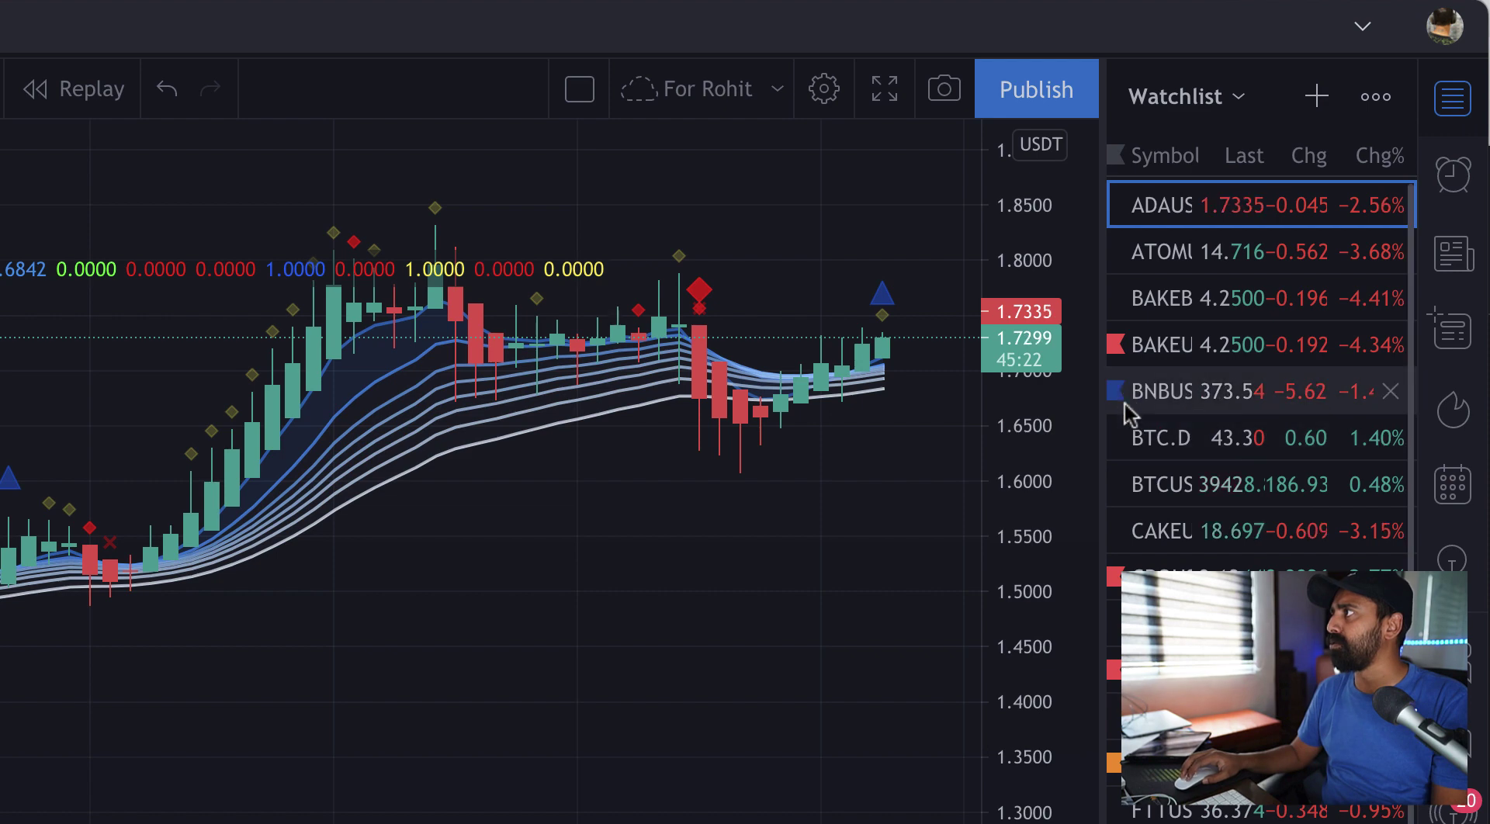
- Display the Red list of flagged symbols and open its BAKEUSDT and RUNEUSDT charts
left_click(1164, 98)
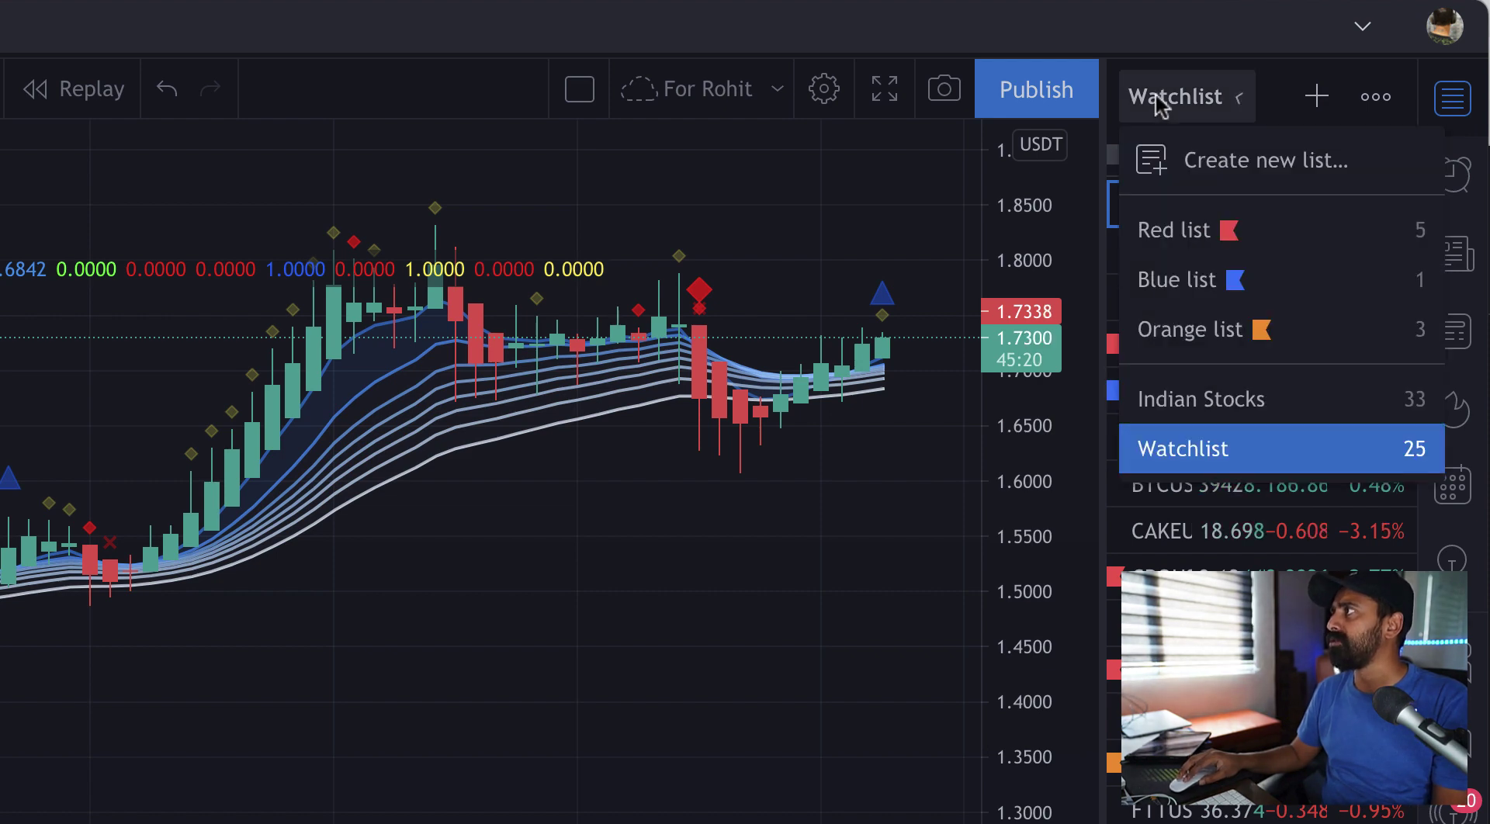
left_click(1171, 226)
left_click(1160, 252)
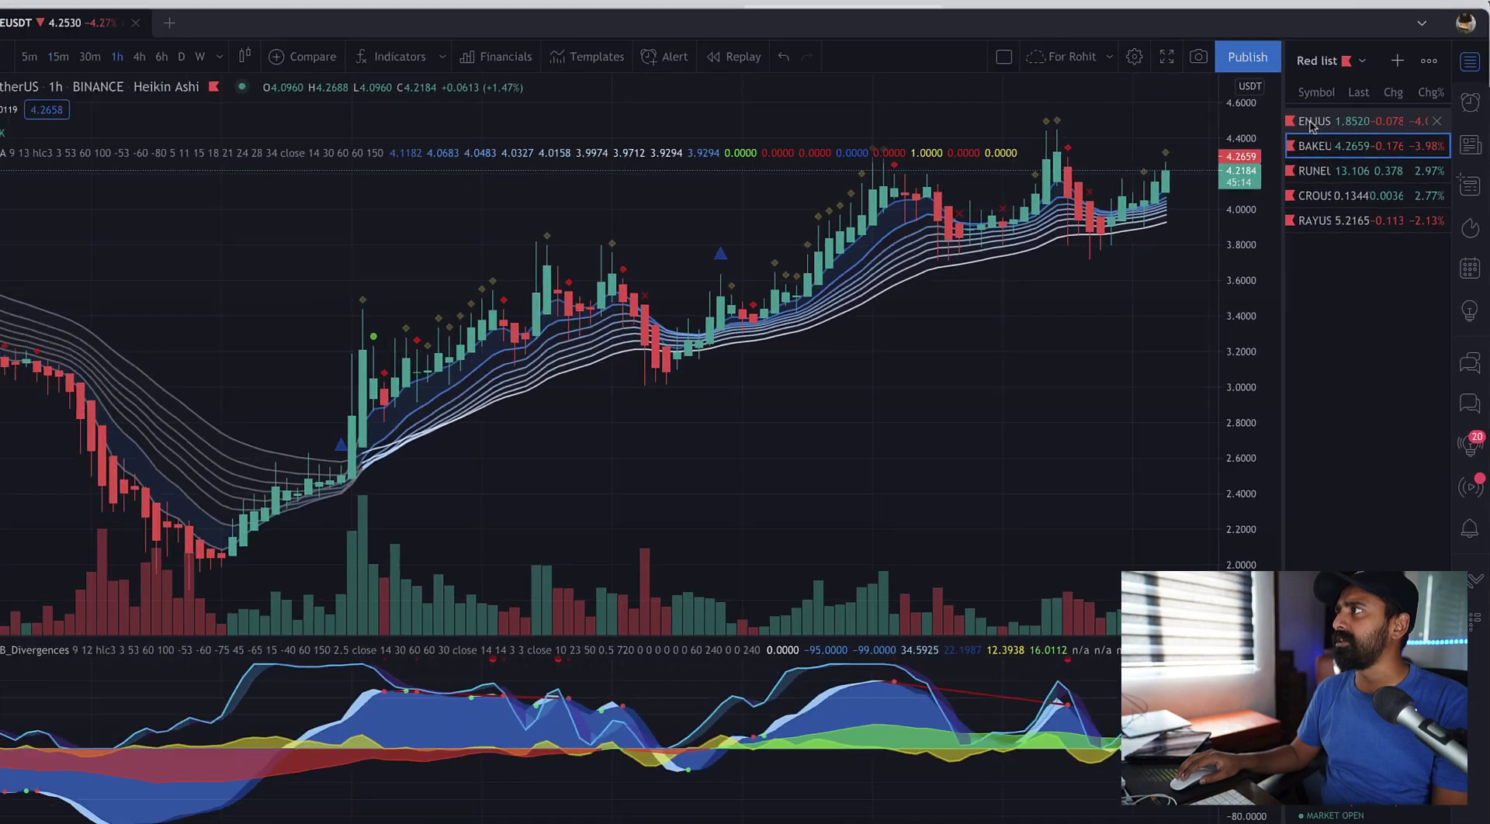
left_click(1314, 171)
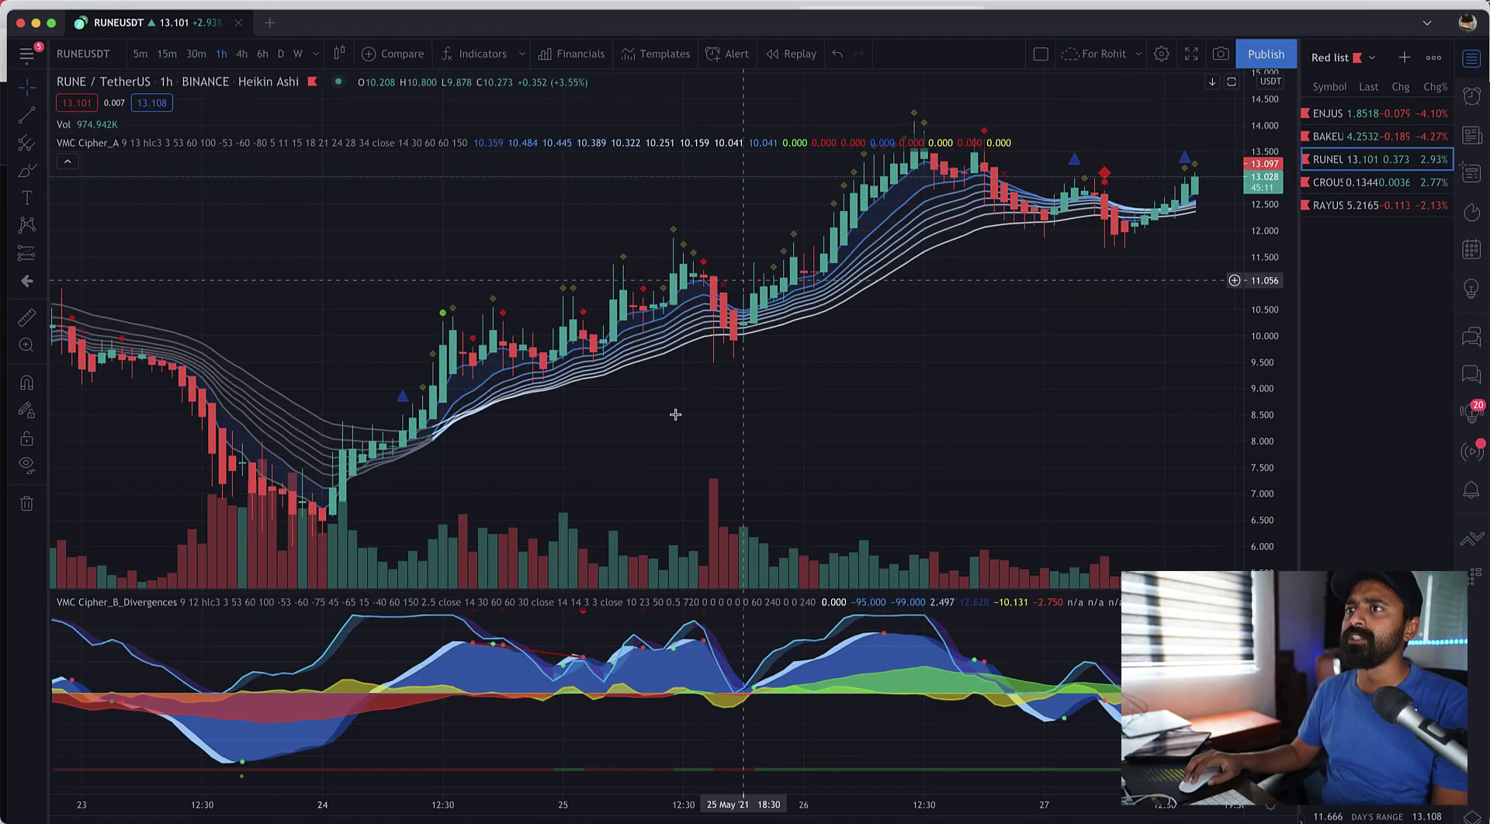
scroll(372, 278, "left", 3)
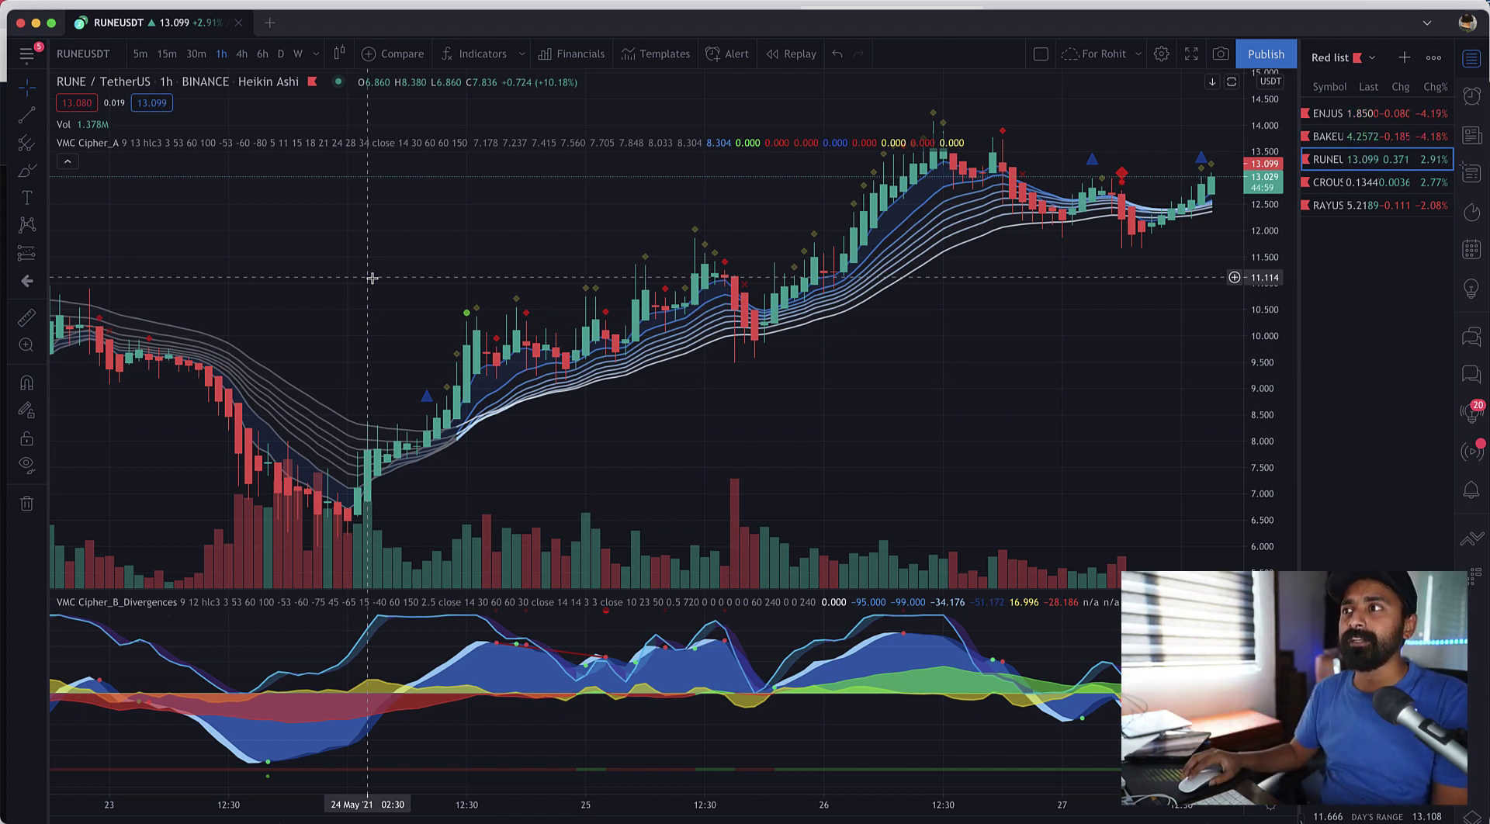
scroll(357, 267, "down", 1)
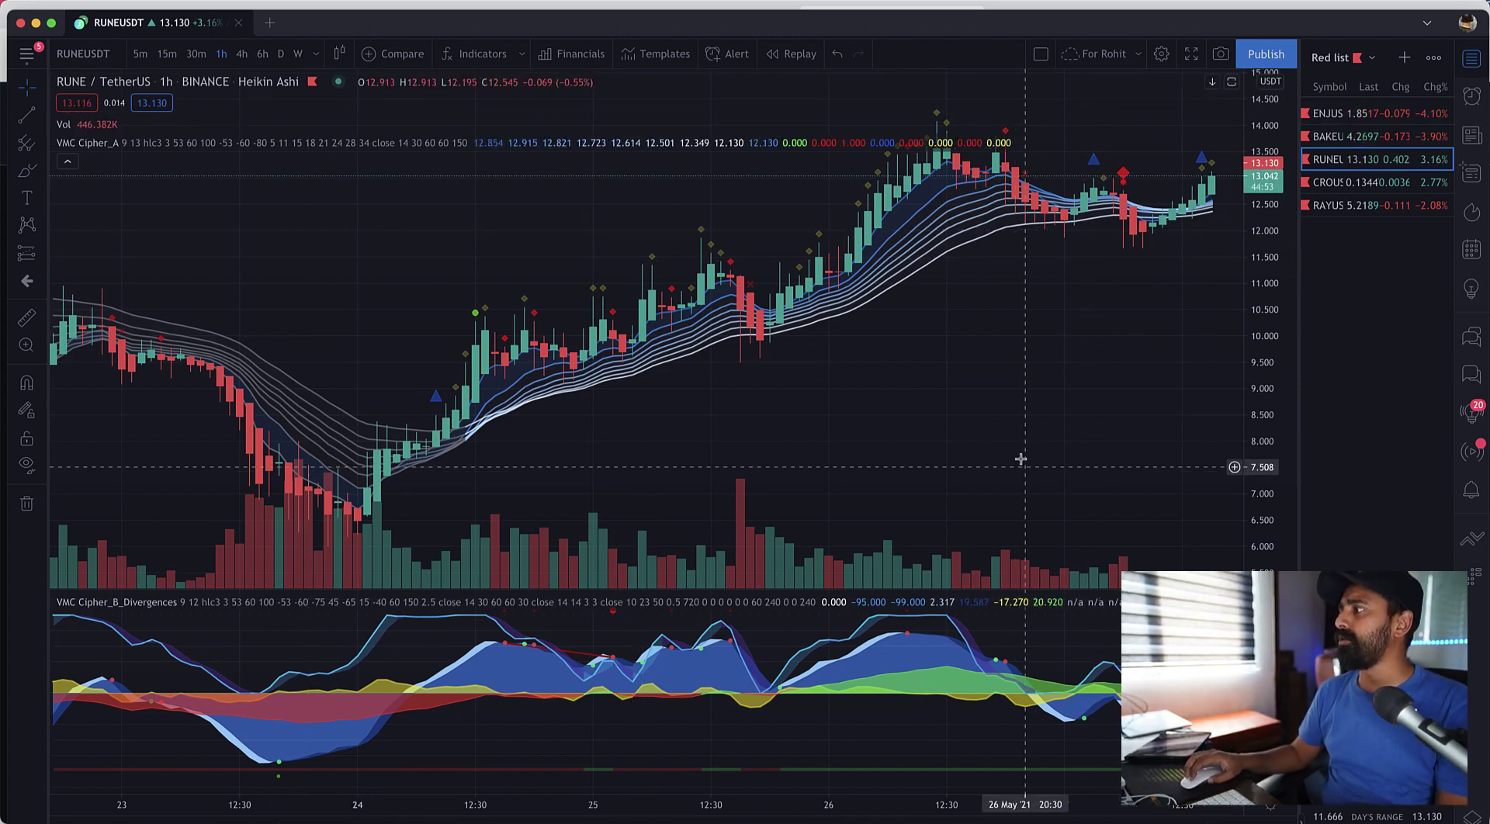
- Review the RUNE / TetherUS technical analysis summary for 4 hours and 1 hour, closing it when finished
scroll(1028, 443, "down", 2)
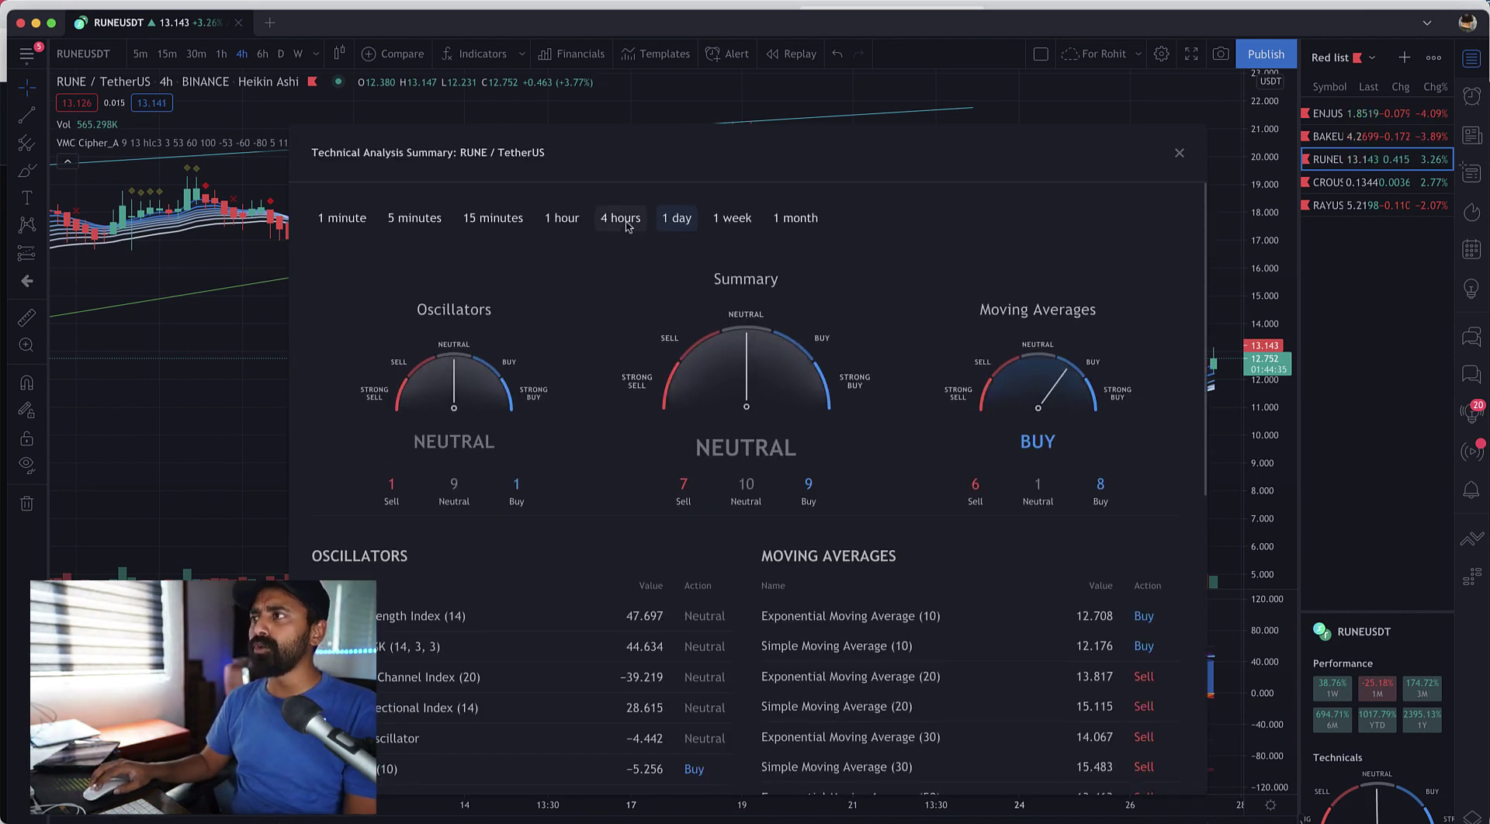
left_click(626, 221)
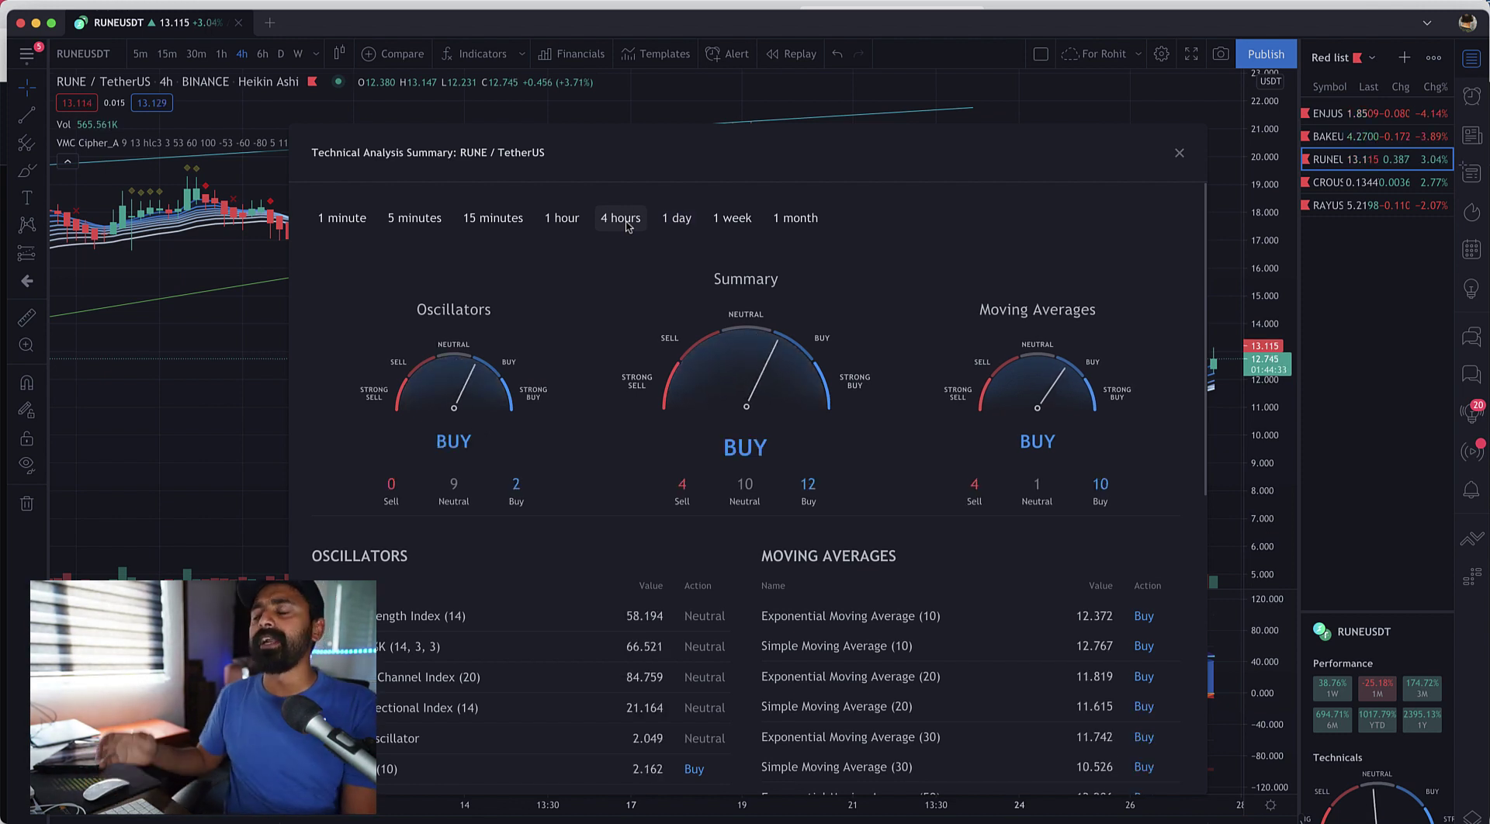
left_click(569, 220)
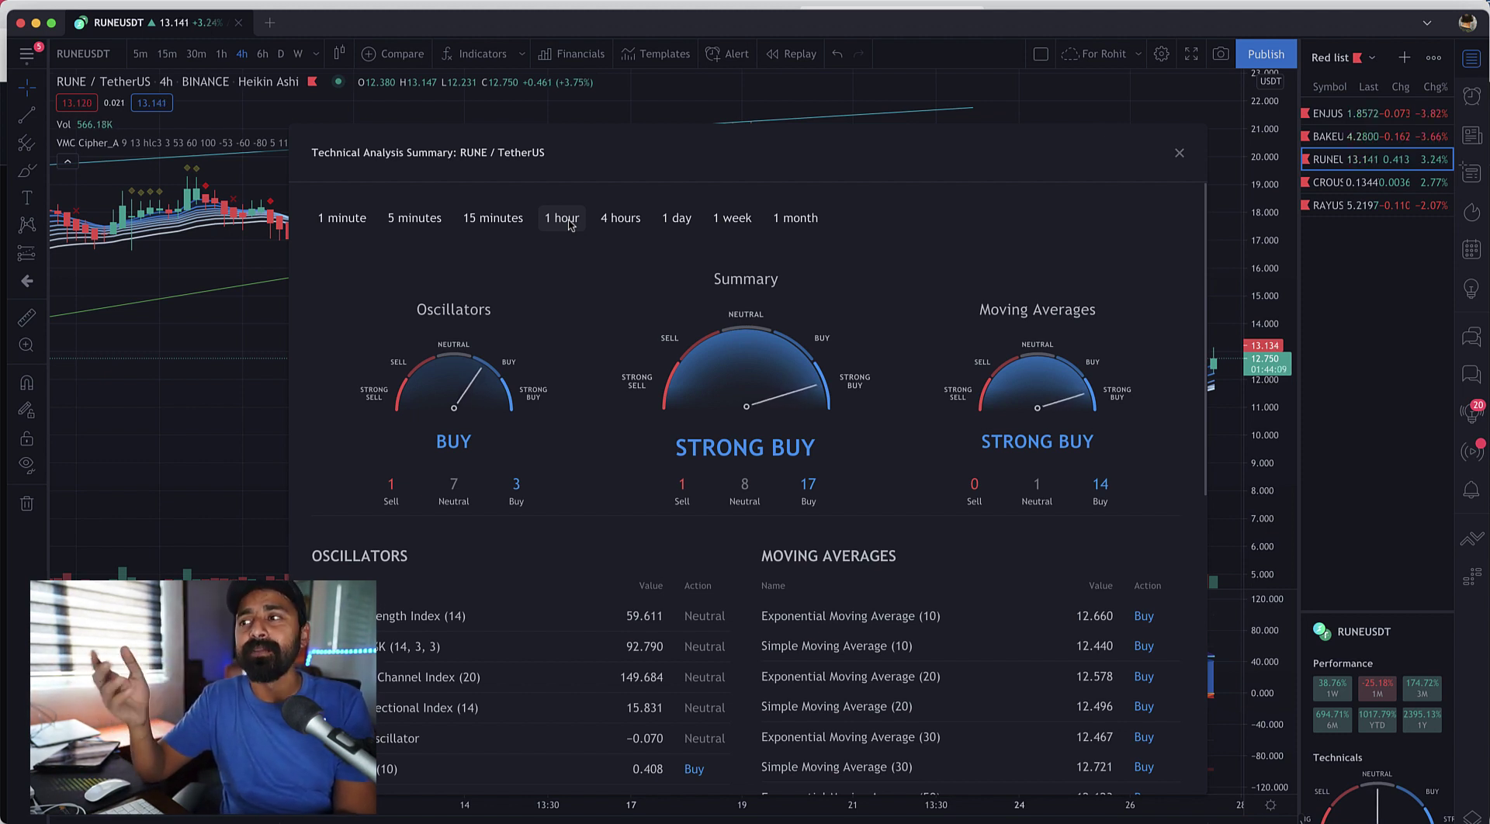
left_click(1179, 153)
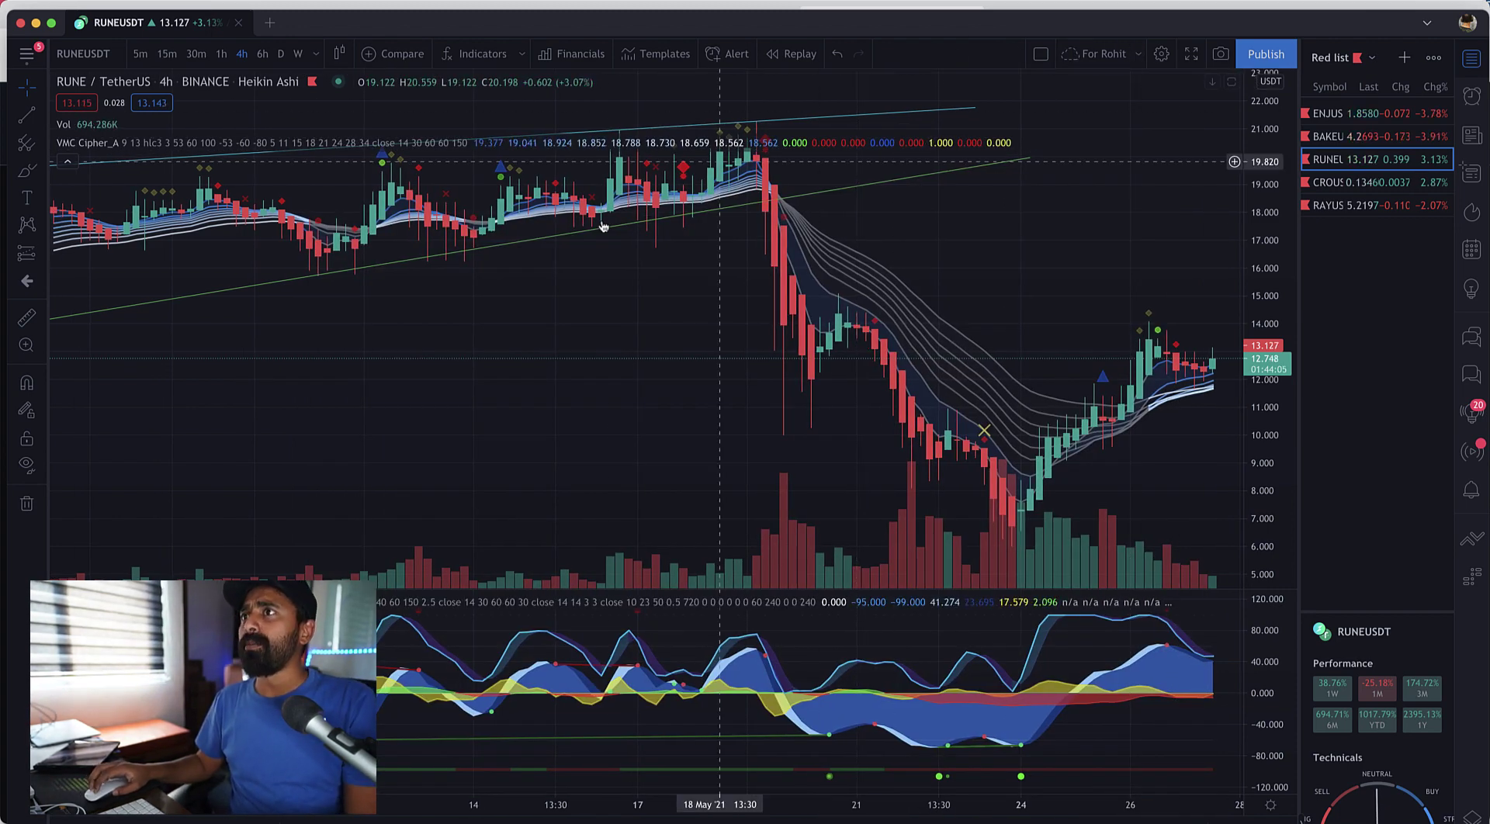
scroll(604, 225, "down", 1)
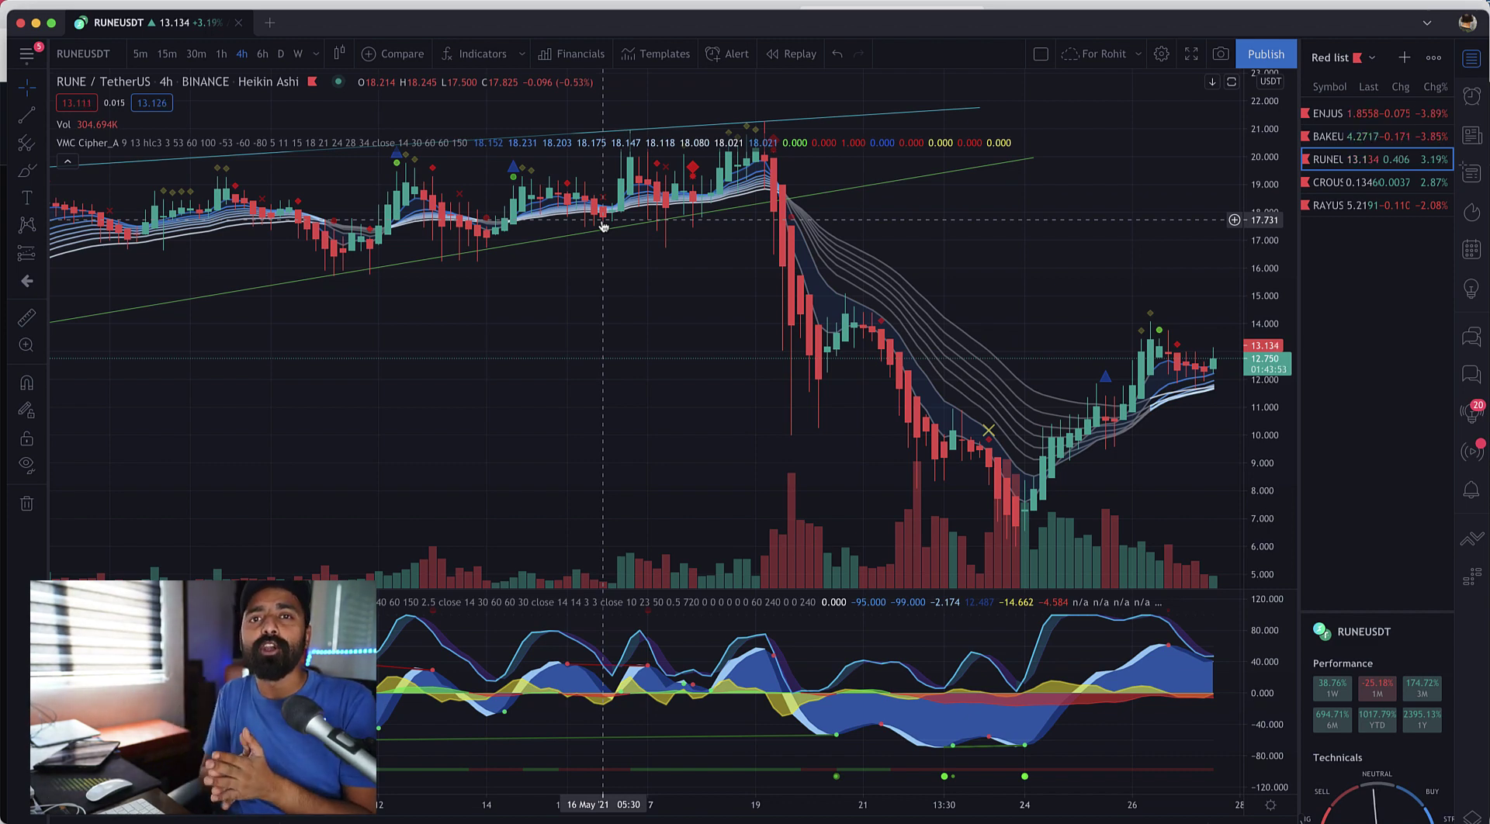
- Split the view into two side-by-side charts and try the three-column chart layout, dismissing the upgrade offer
left_click(1041, 59)
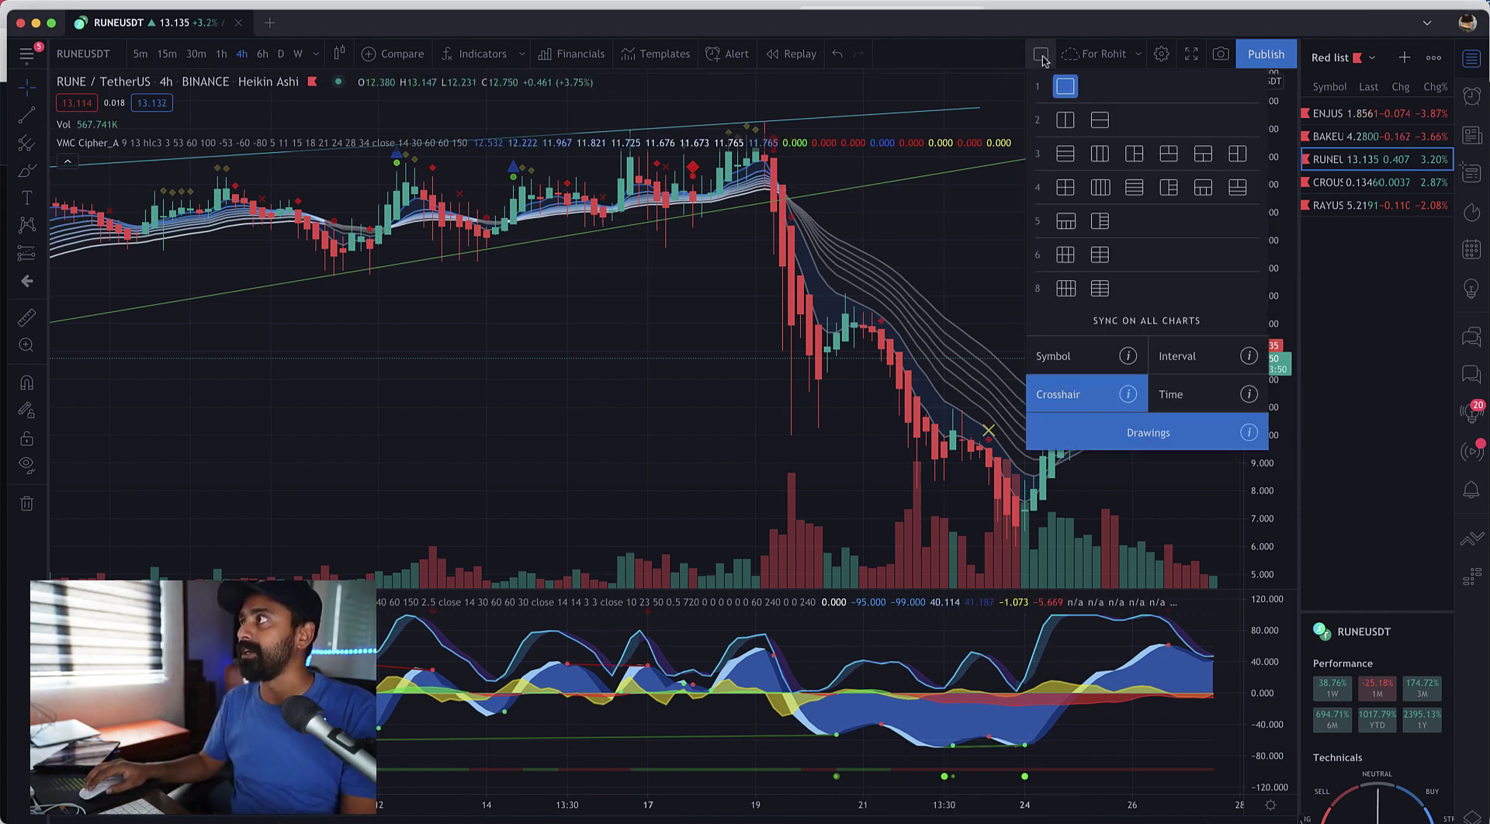
left_click(1070, 128)
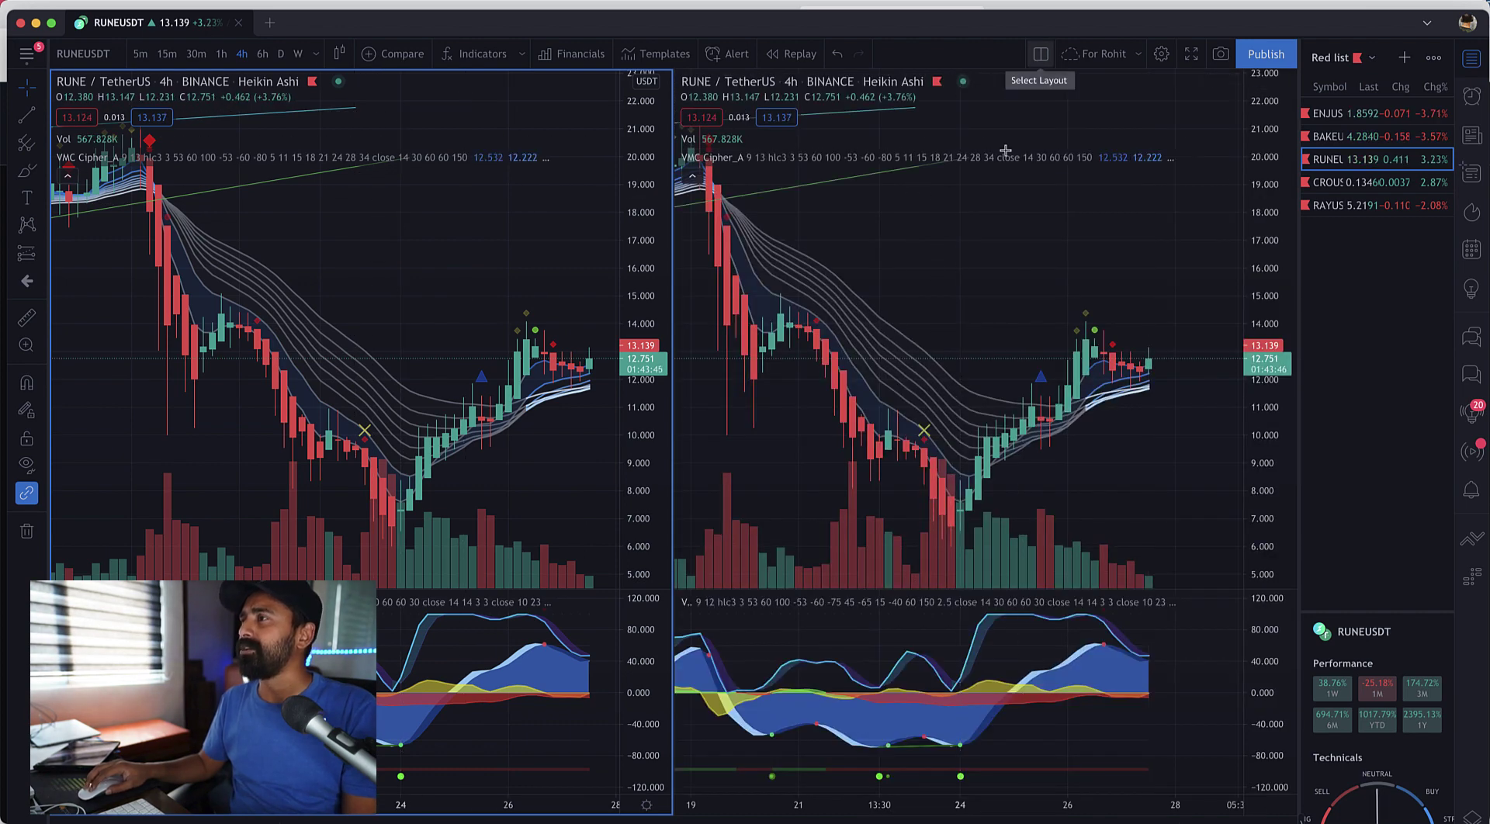
left_click(1041, 55)
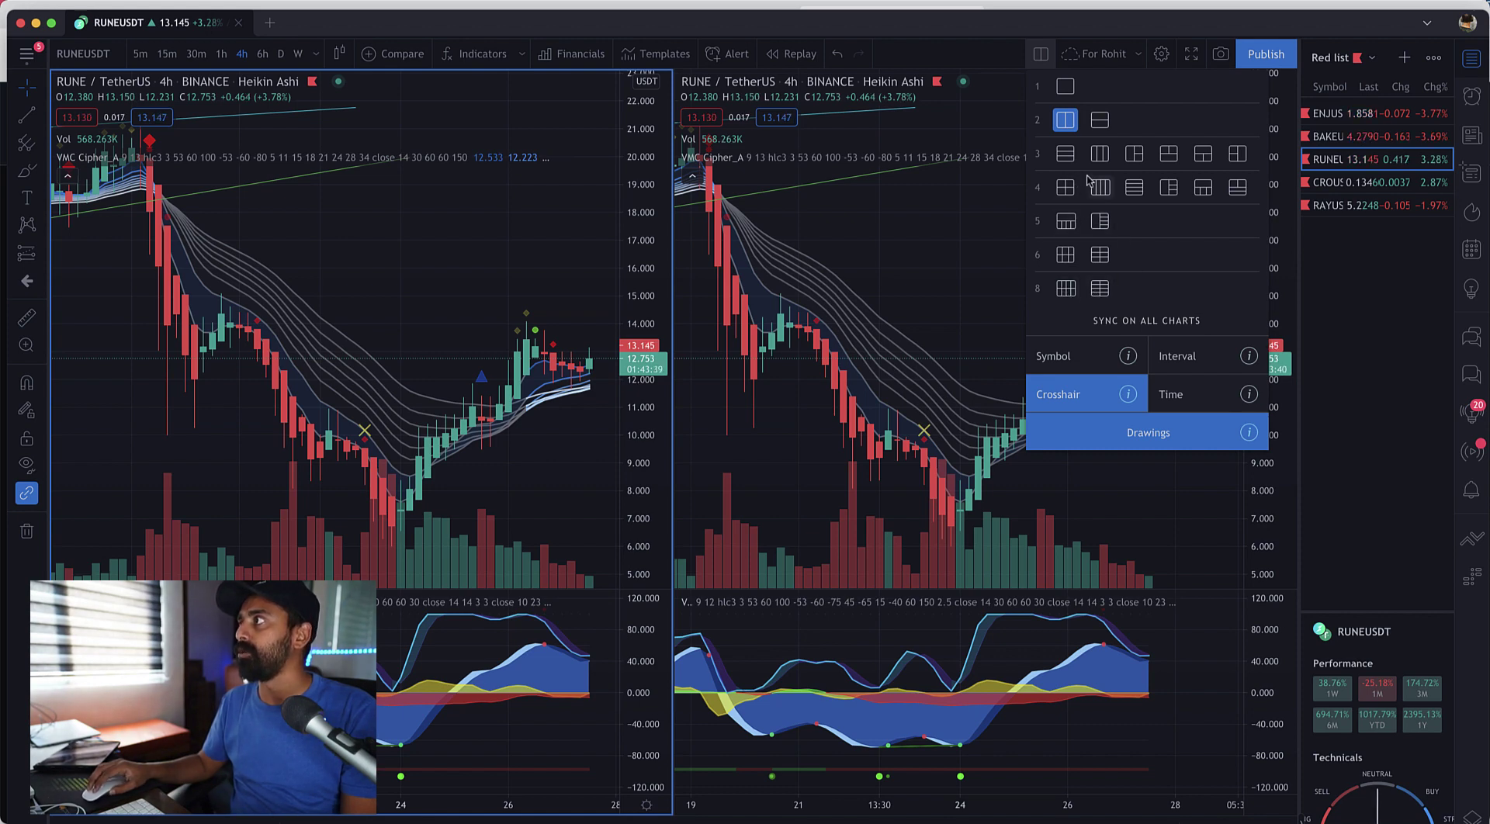
left_click(1099, 155)
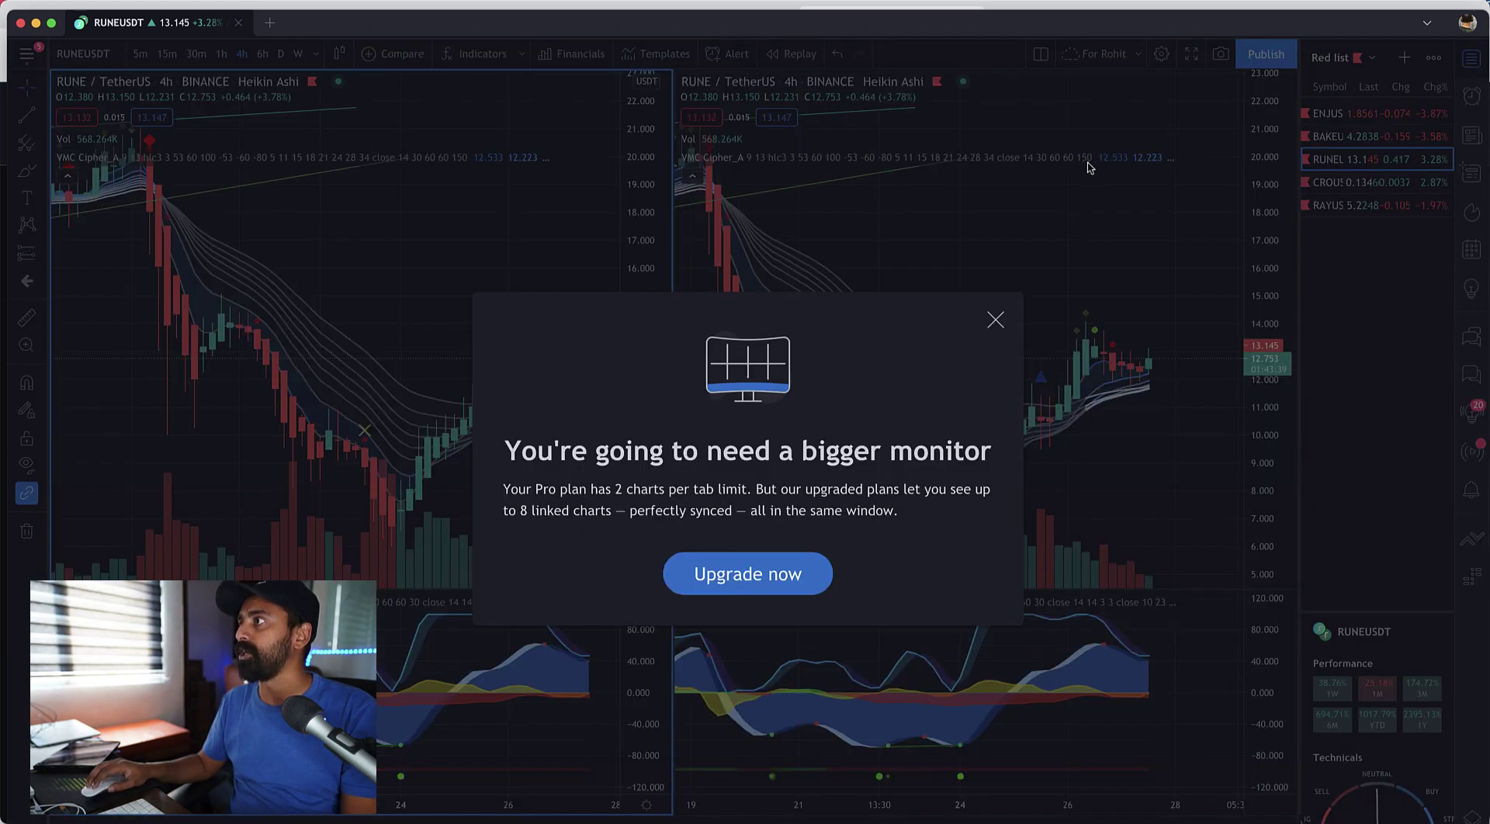
left_click(994, 320)
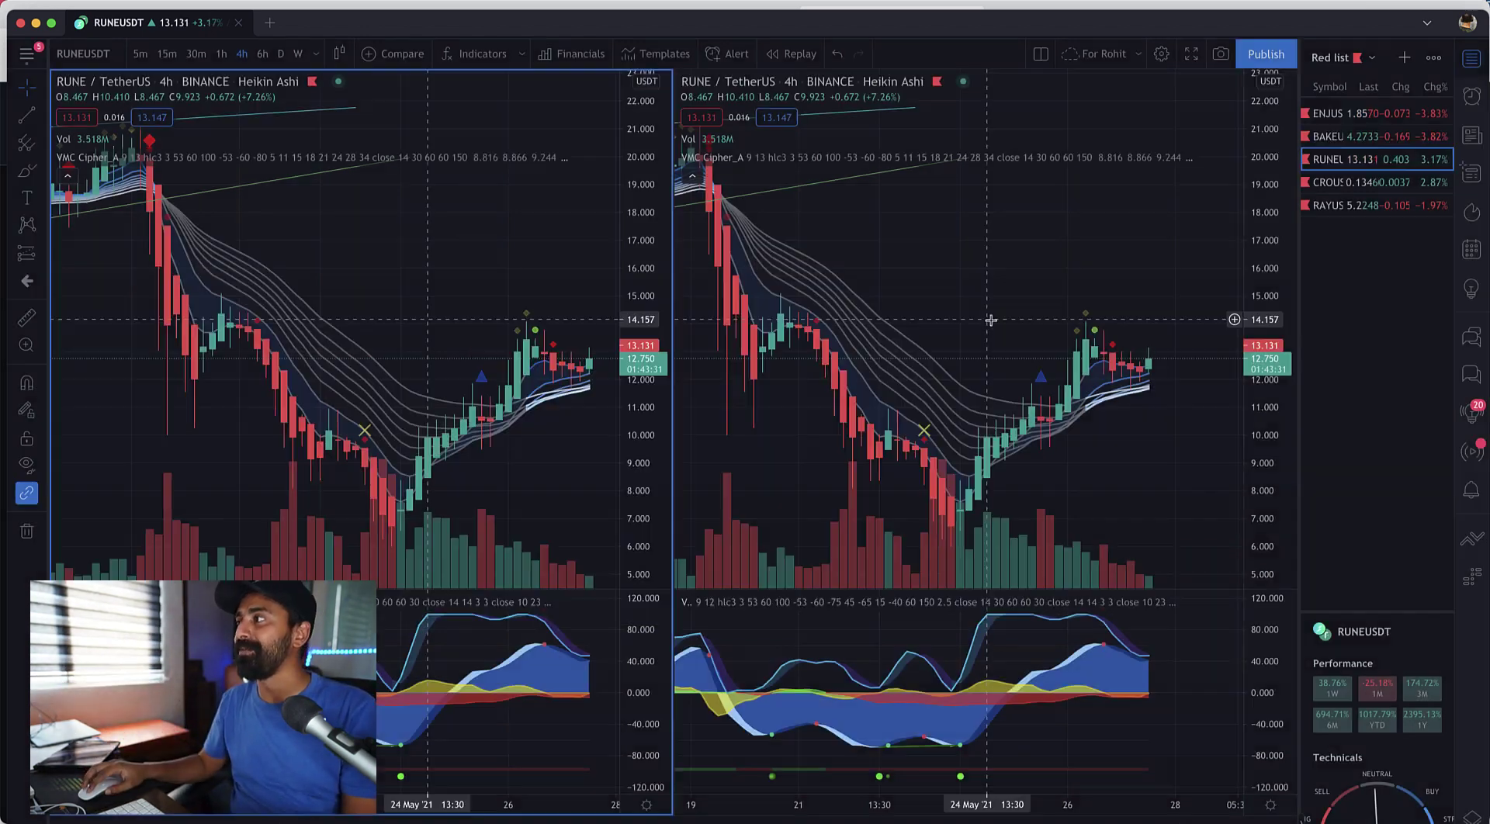
- Restore the single-chart layout
left_click(1041, 55)
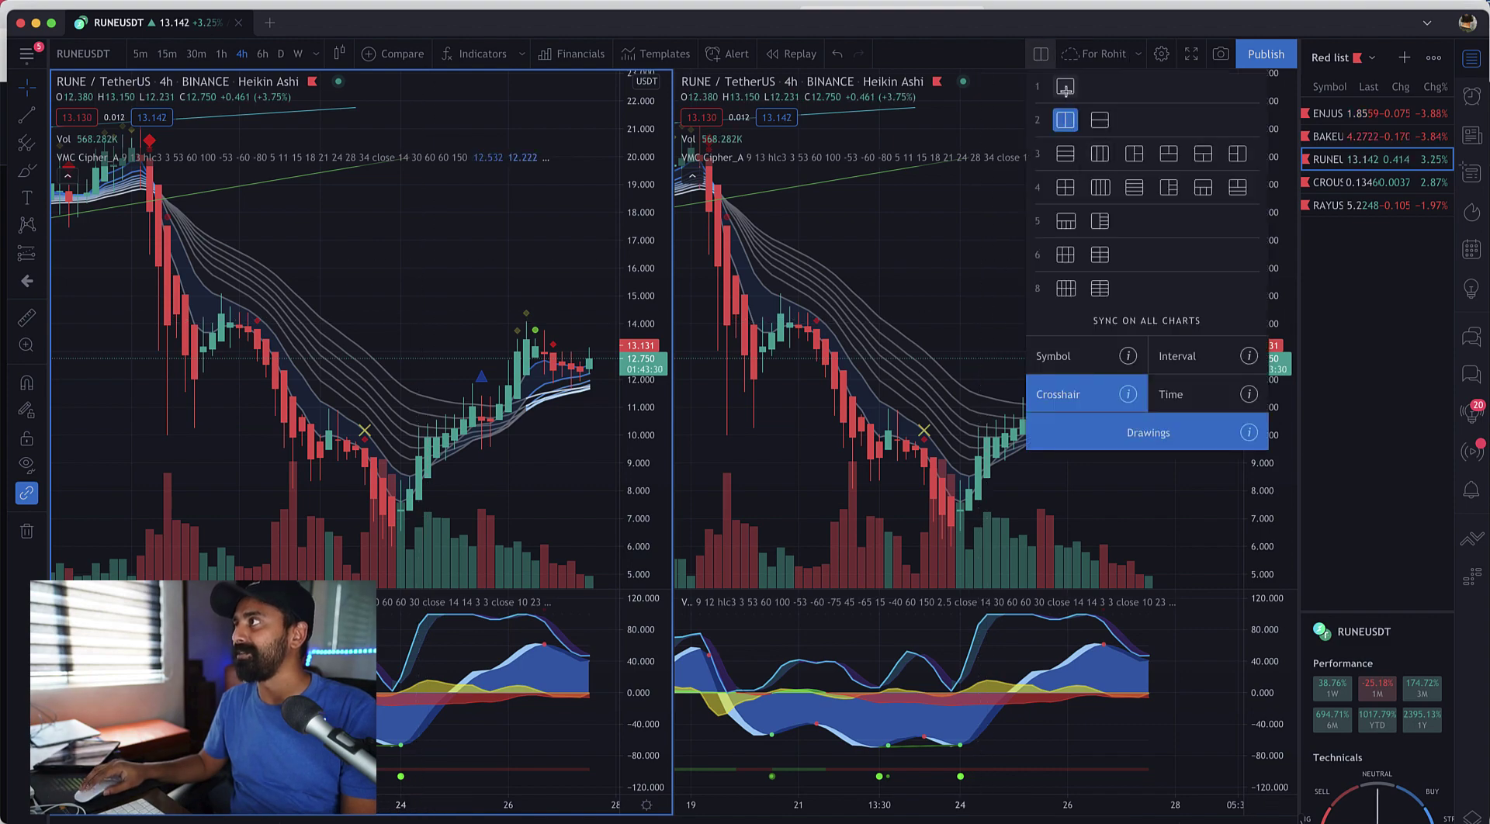
left_click(1065, 87)
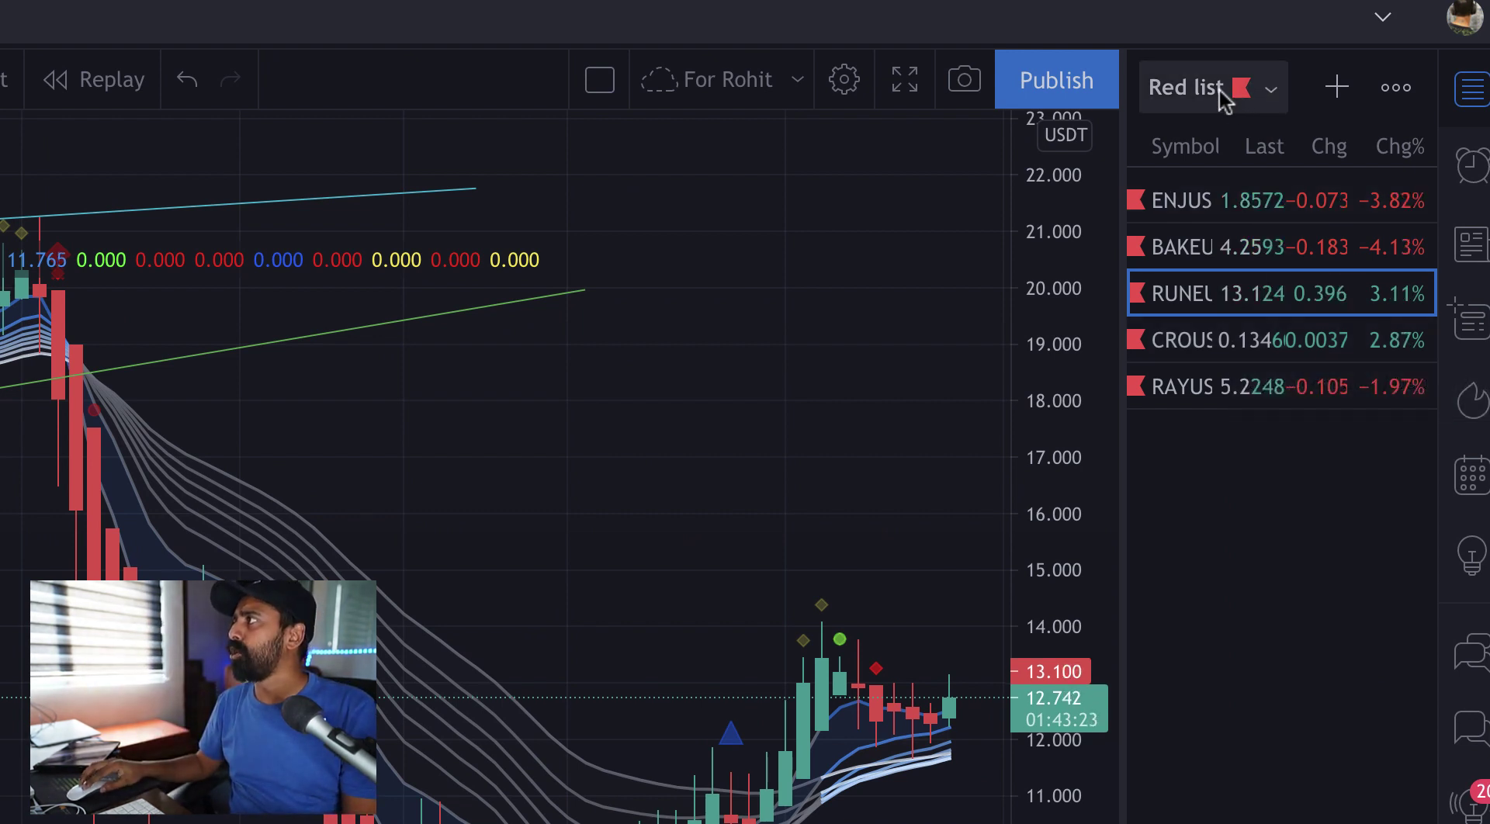
- Browse the symbols in the Indian Stocks list and switch back to the Watchlist list
left_click(1218, 88)
left_click(1197, 408)
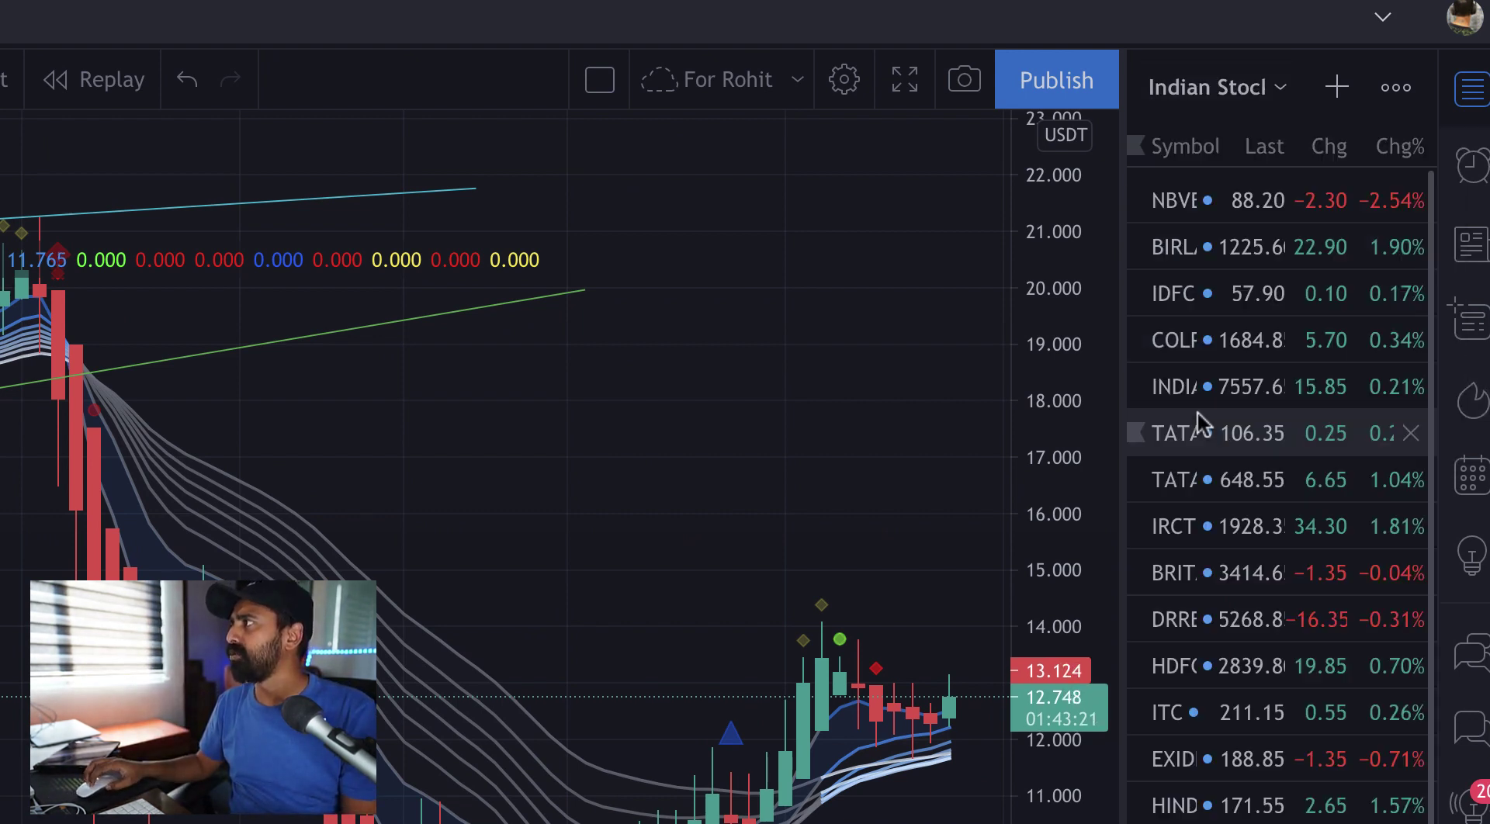
scroll(1197, 411, "down", 3)
left_click(1215, 99)
left_click(1242, 369)
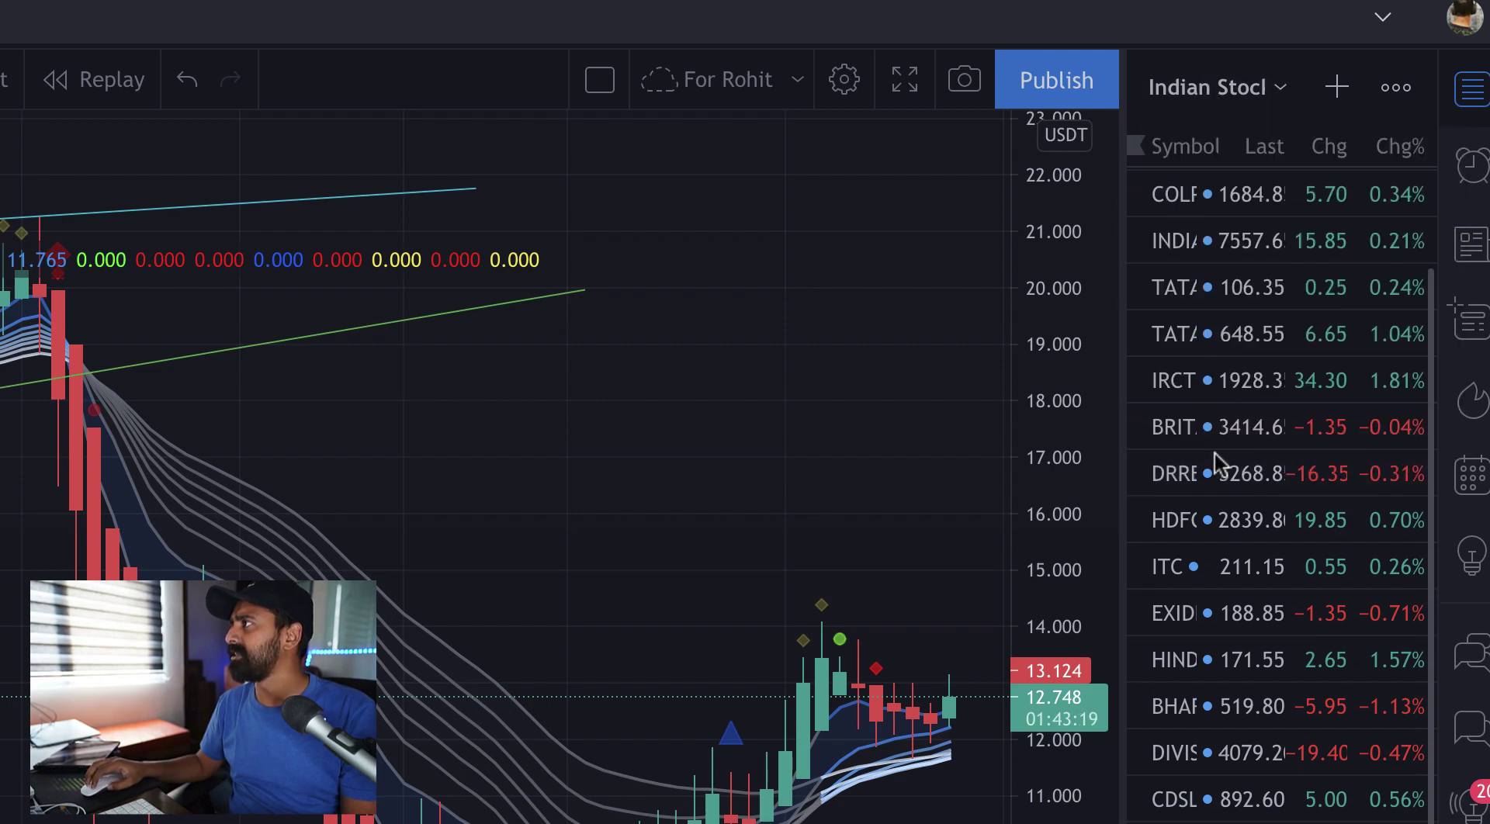
left_click(1199, 105)
left_click(1238, 435)
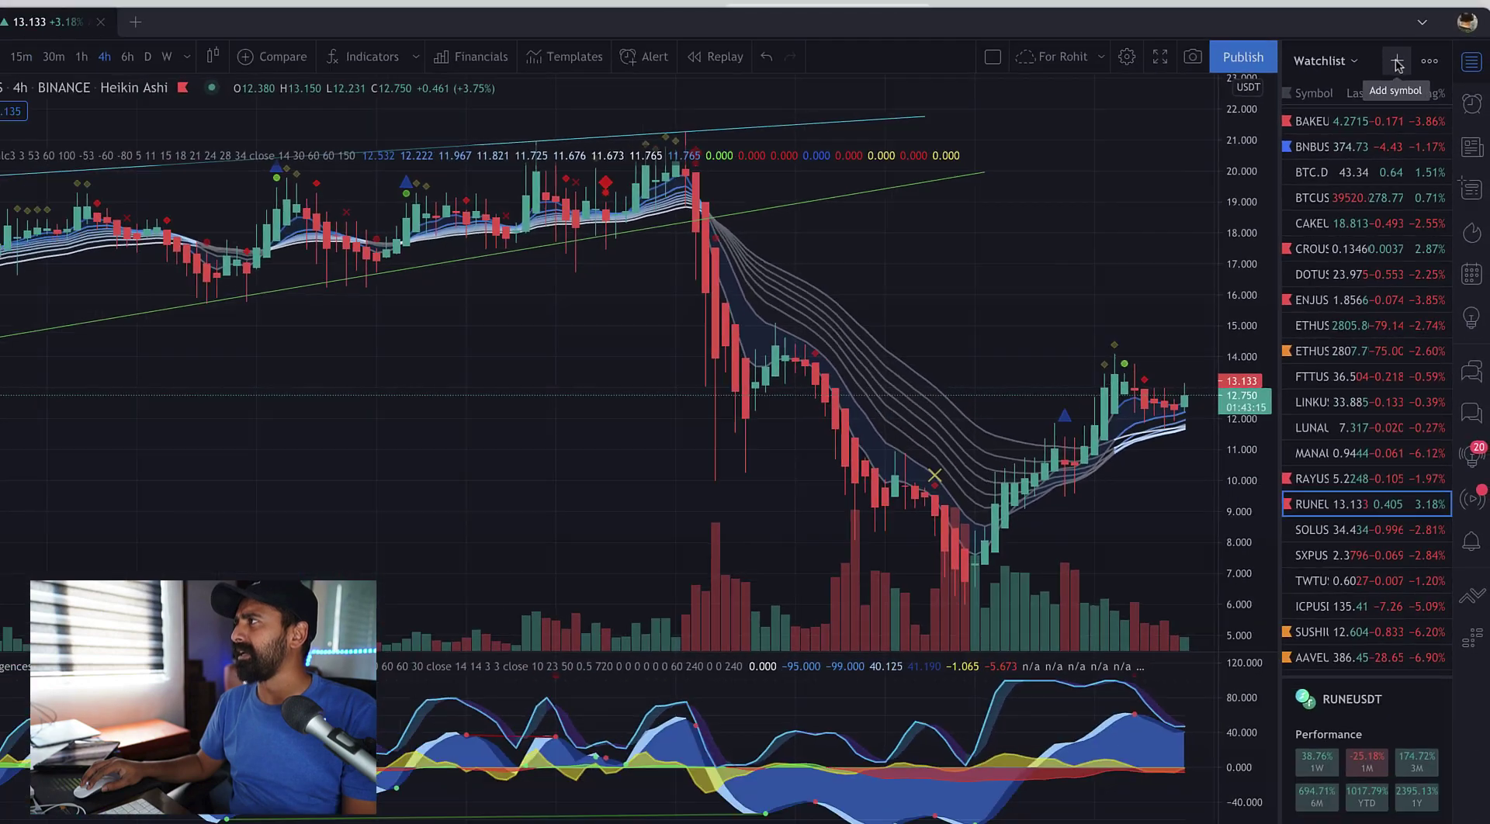
- Add the Binance AAVEUSDT (AAVE / TetherUS) symbol to the Watchlist and remove it again
left_click(1335, 92)
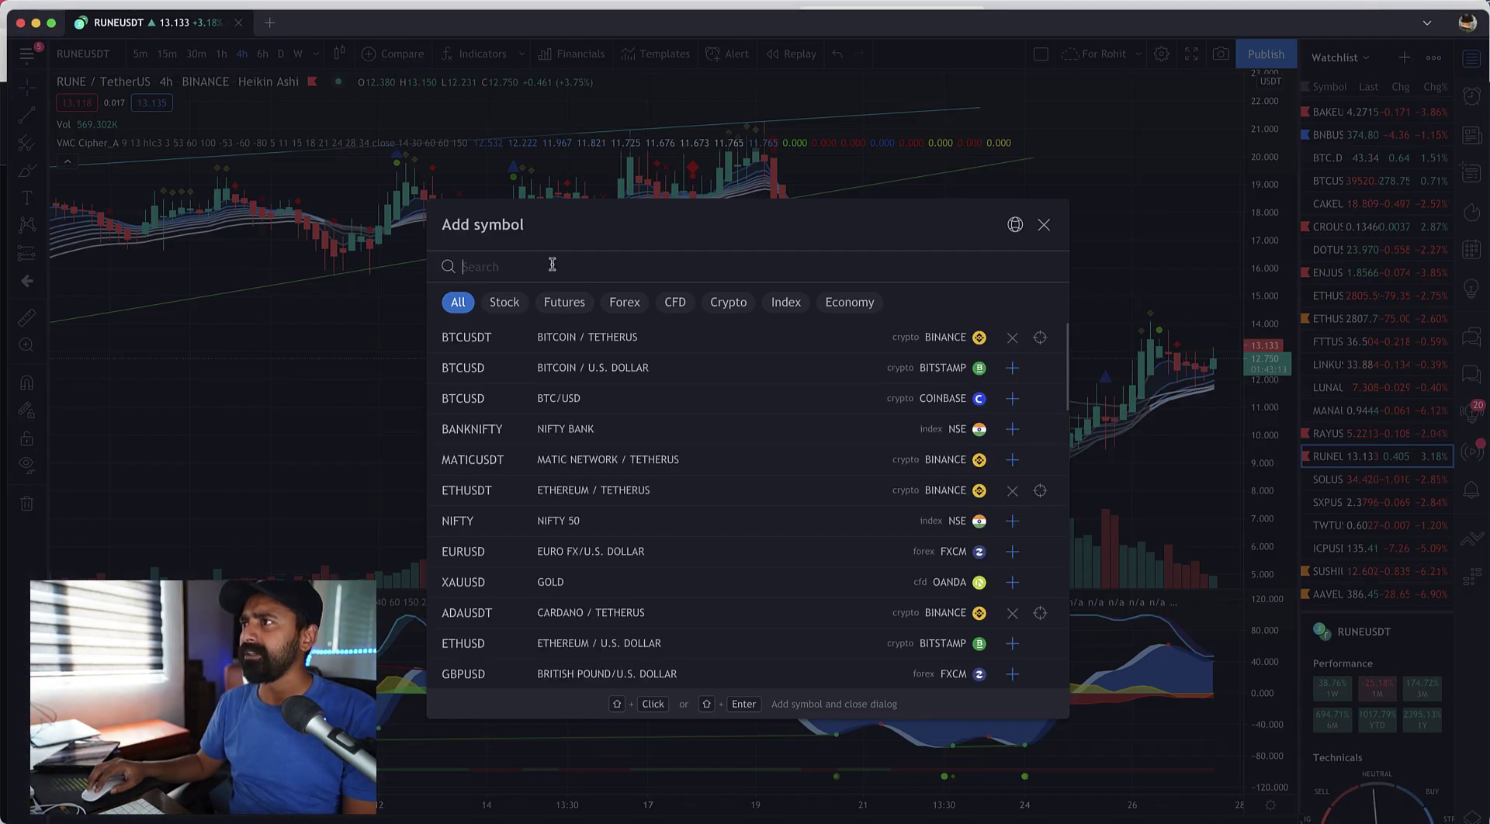
type("AAVEUS")
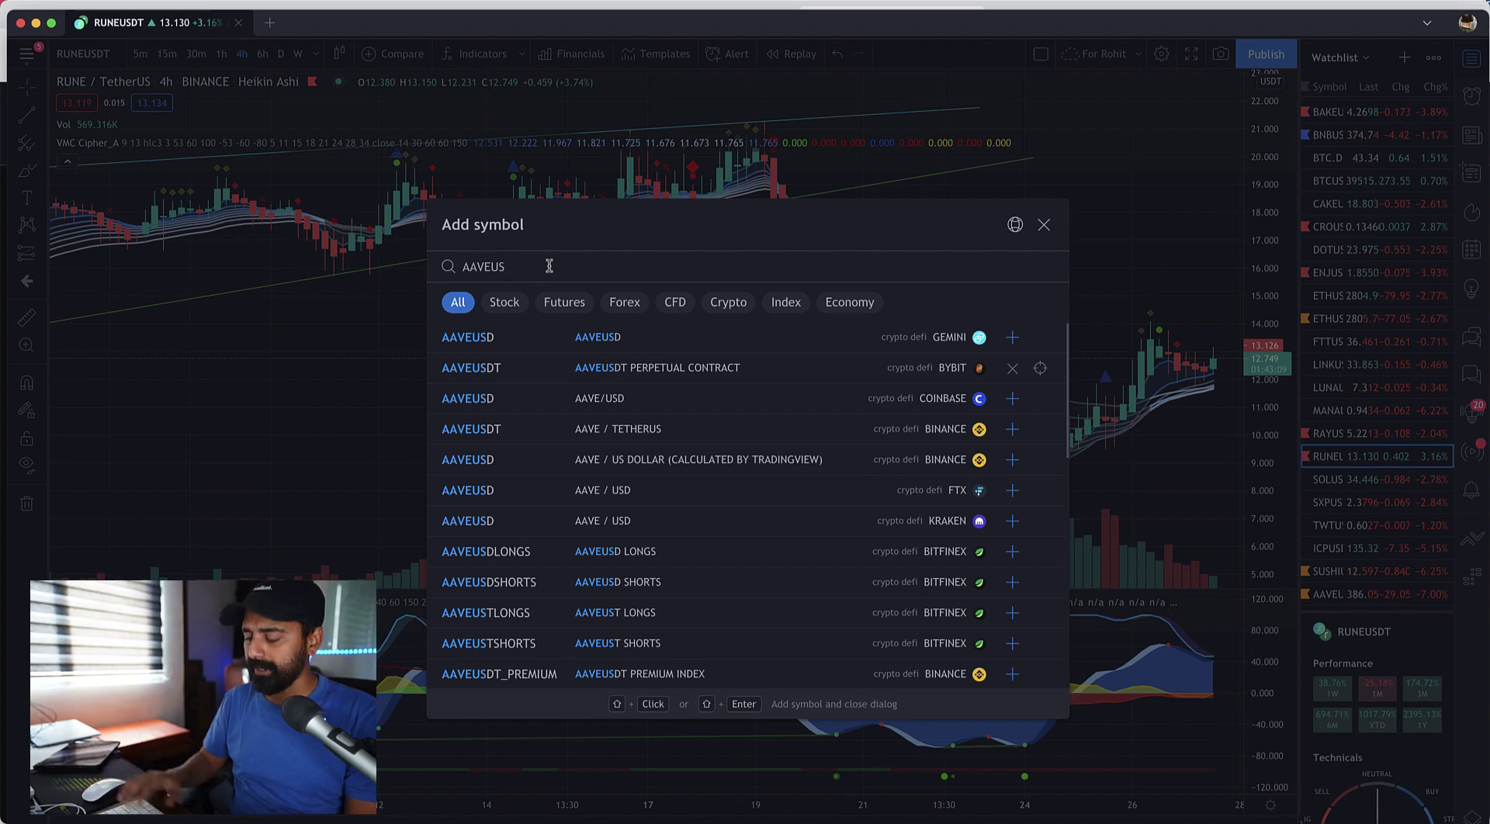
type("DT")
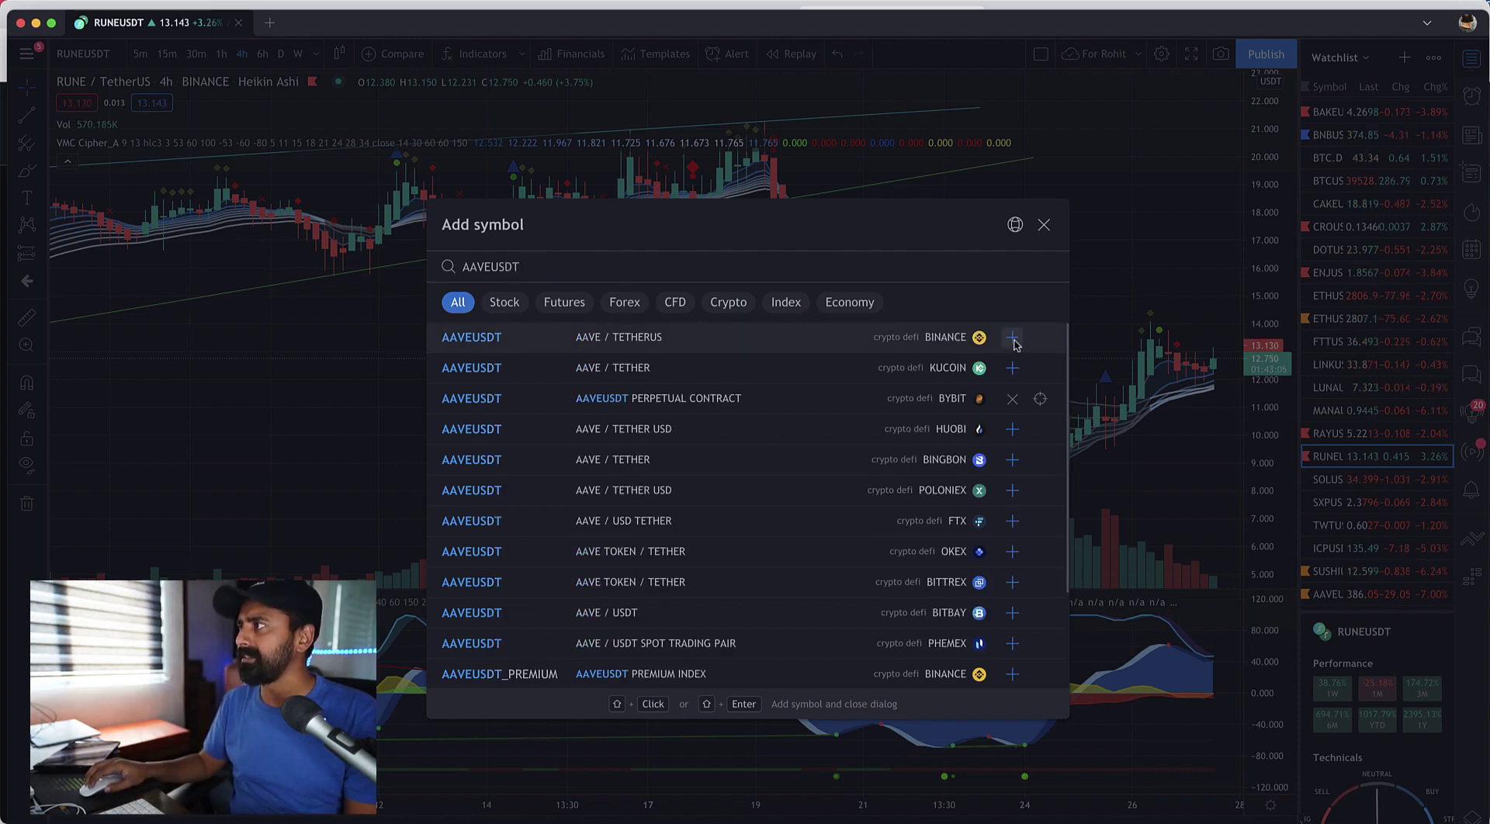
left_click(1013, 339)
left_click(1043, 225)
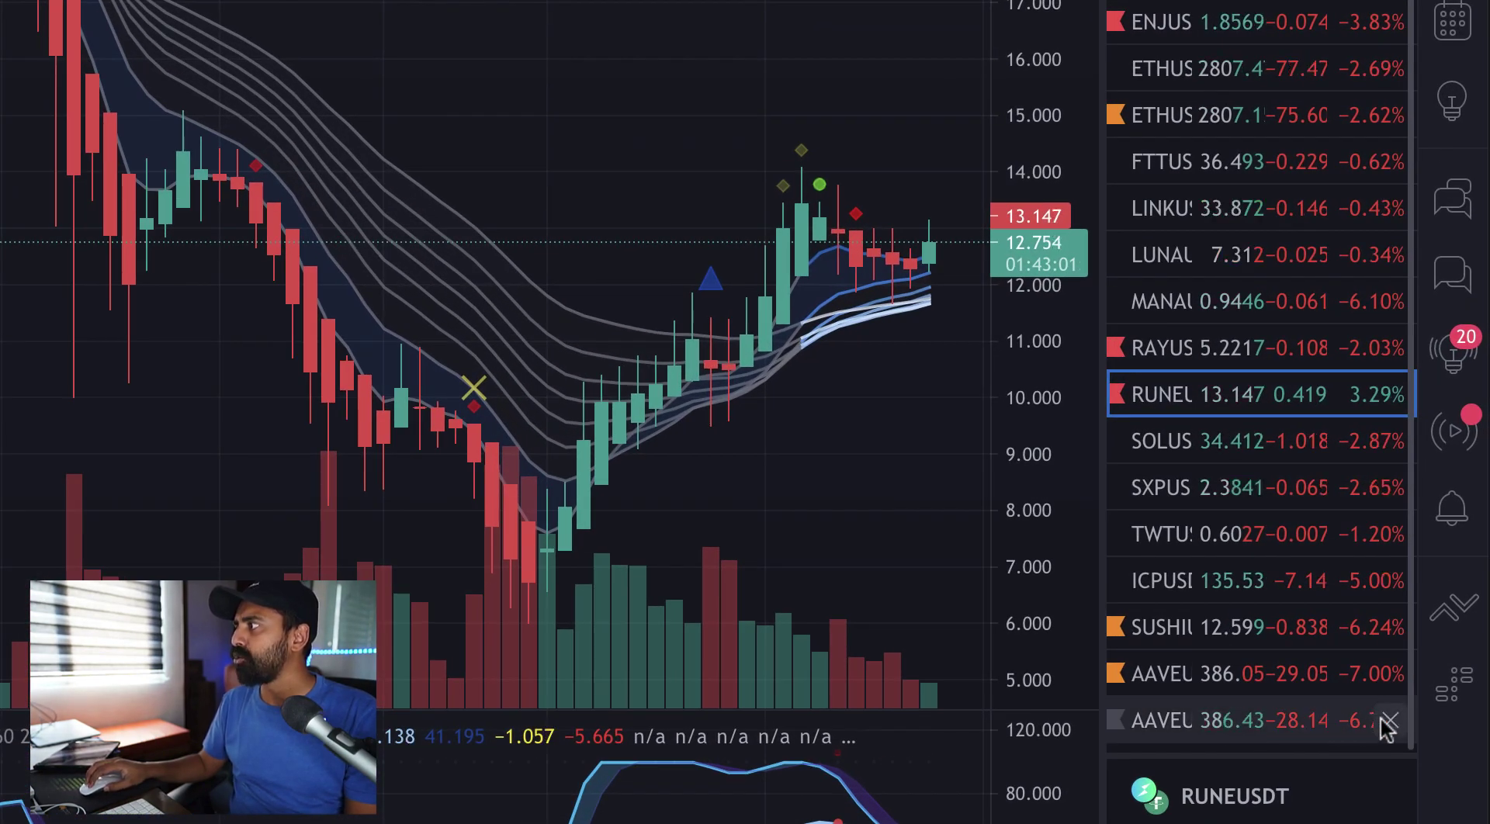
left_click(1390, 724)
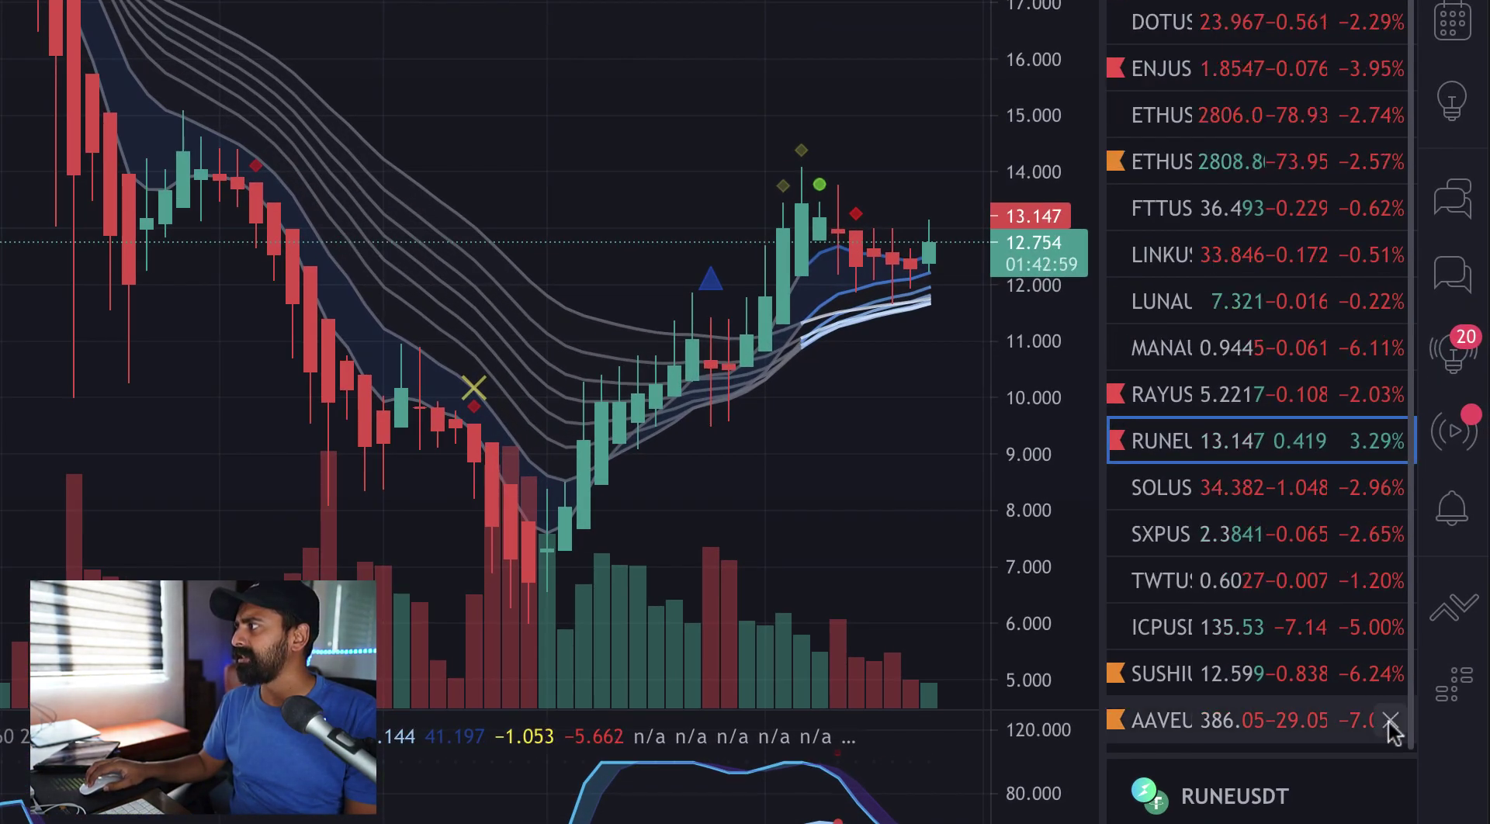
- Sort the watchlist by percentage change, with the largest losses first
scroll(1273, 487, "up", 3)
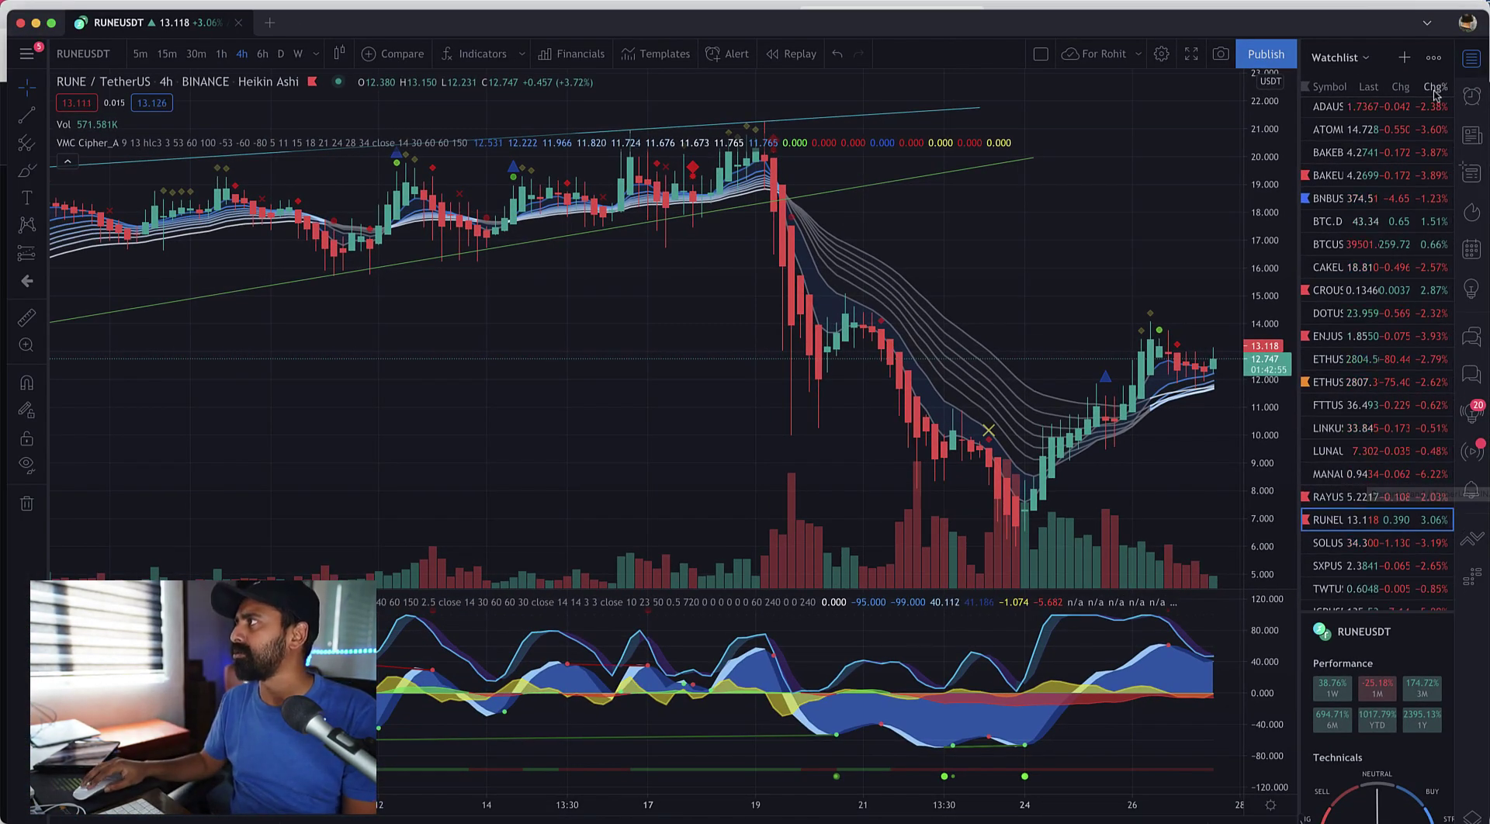
left_click(1435, 87)
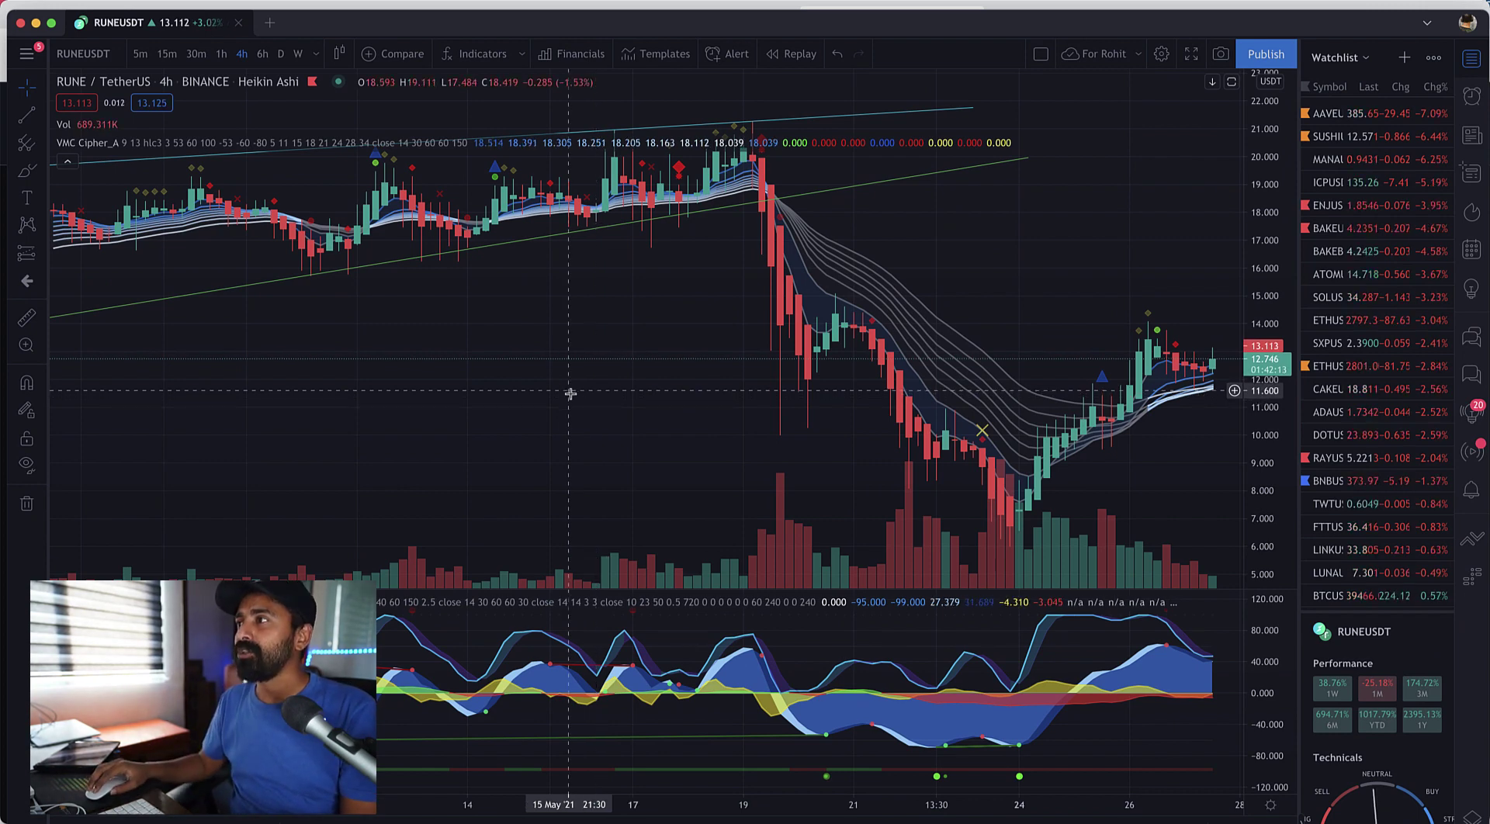
scroll(582, 400, "down", 2)
scroll(581, 401, "down", 3)
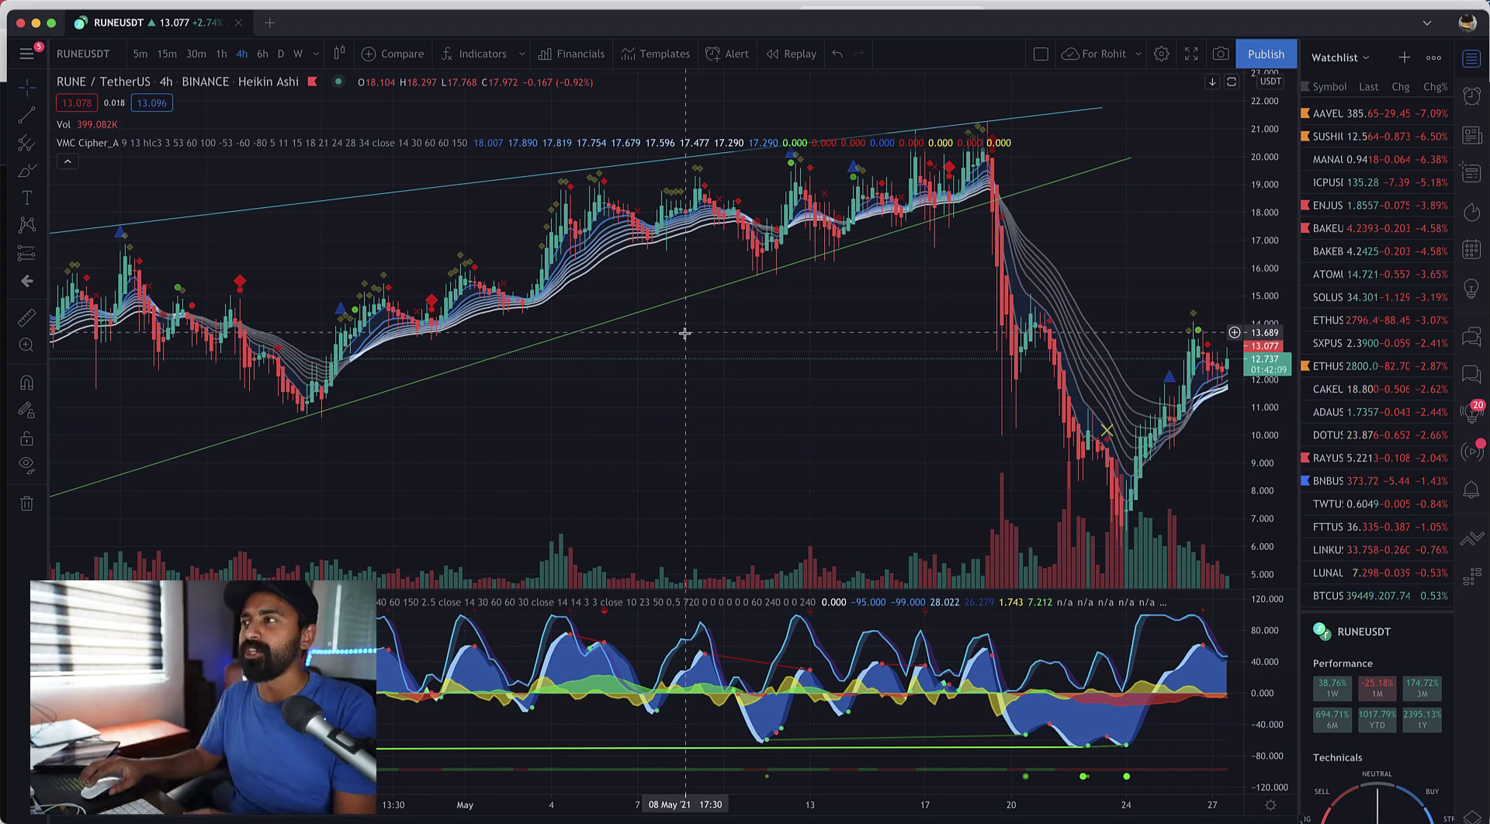
right_click(685, 333)
left_click(731, 346)
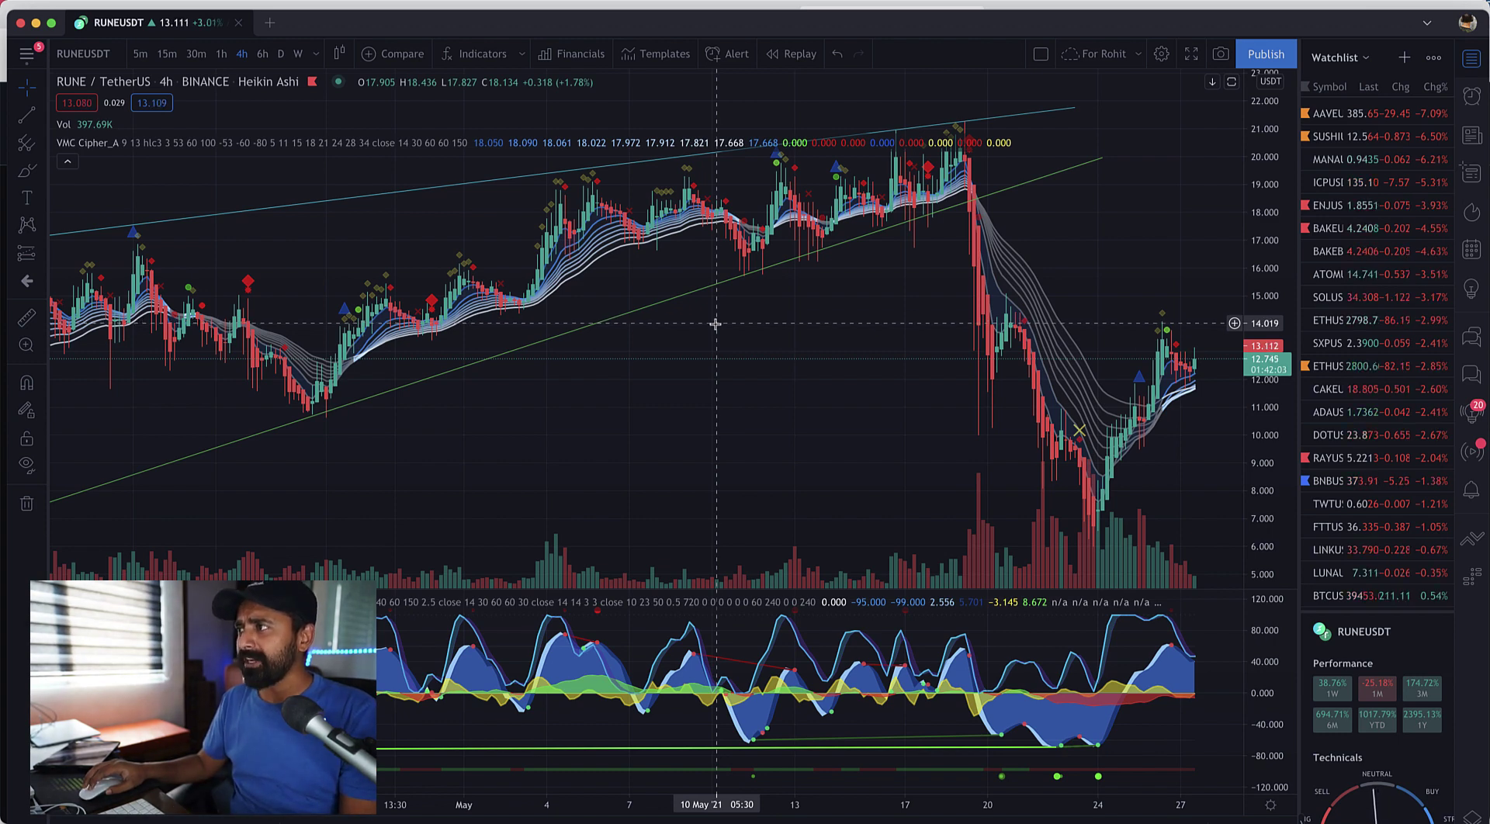
scroll(709, 402, "left", 1)
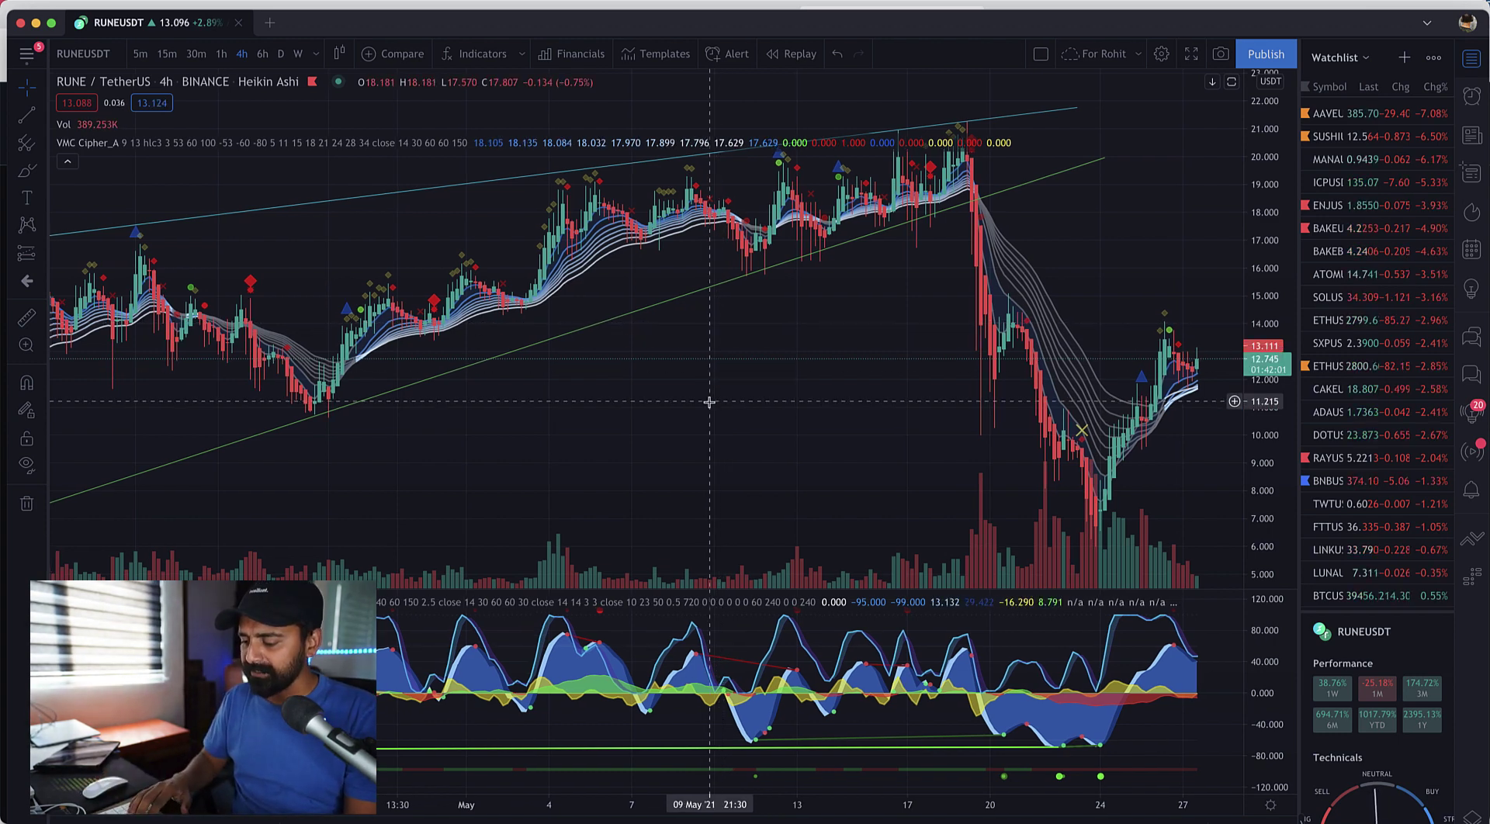
- Set the RUNEUSDT chart interval to 240 minutes by entering the interval value directly
type("2")
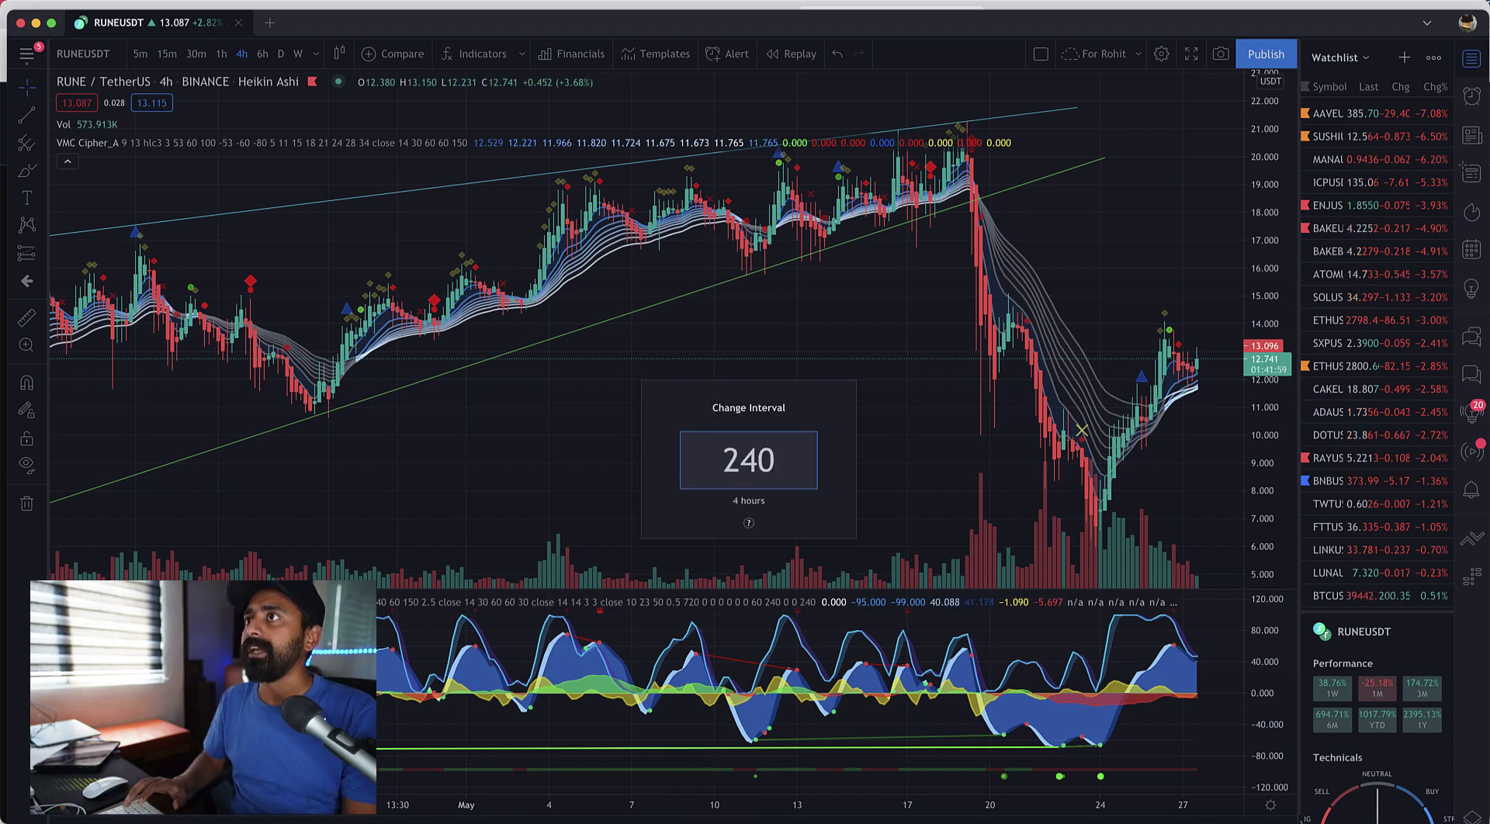
type("40")
key("Return")
right_click(709, 402)
left_click(686, 400)
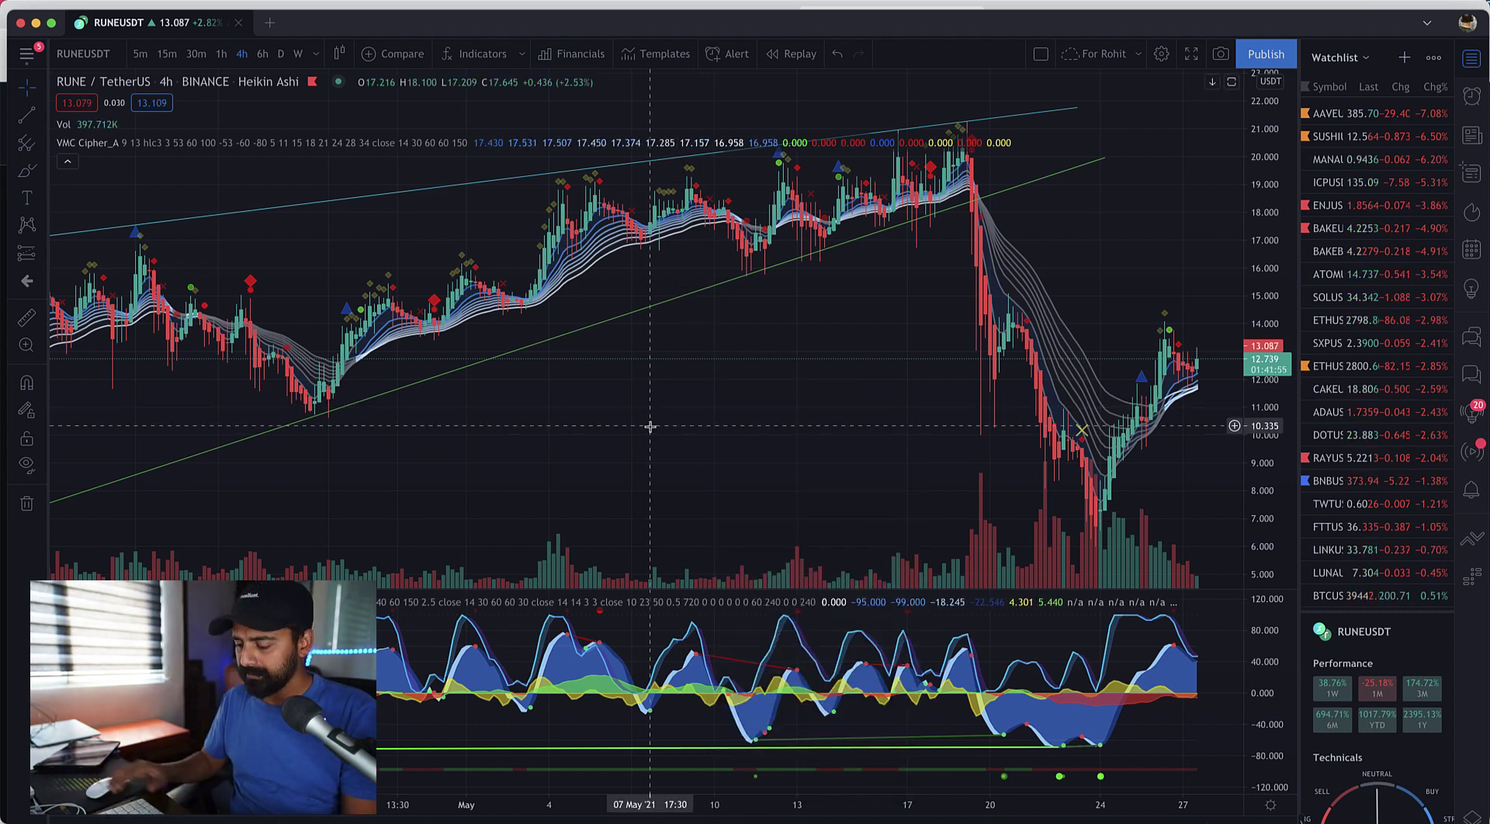
- Change the RUNEUSDT chart interval to 60 minutes and return it to 240 minutes
type("60")
key("Return")
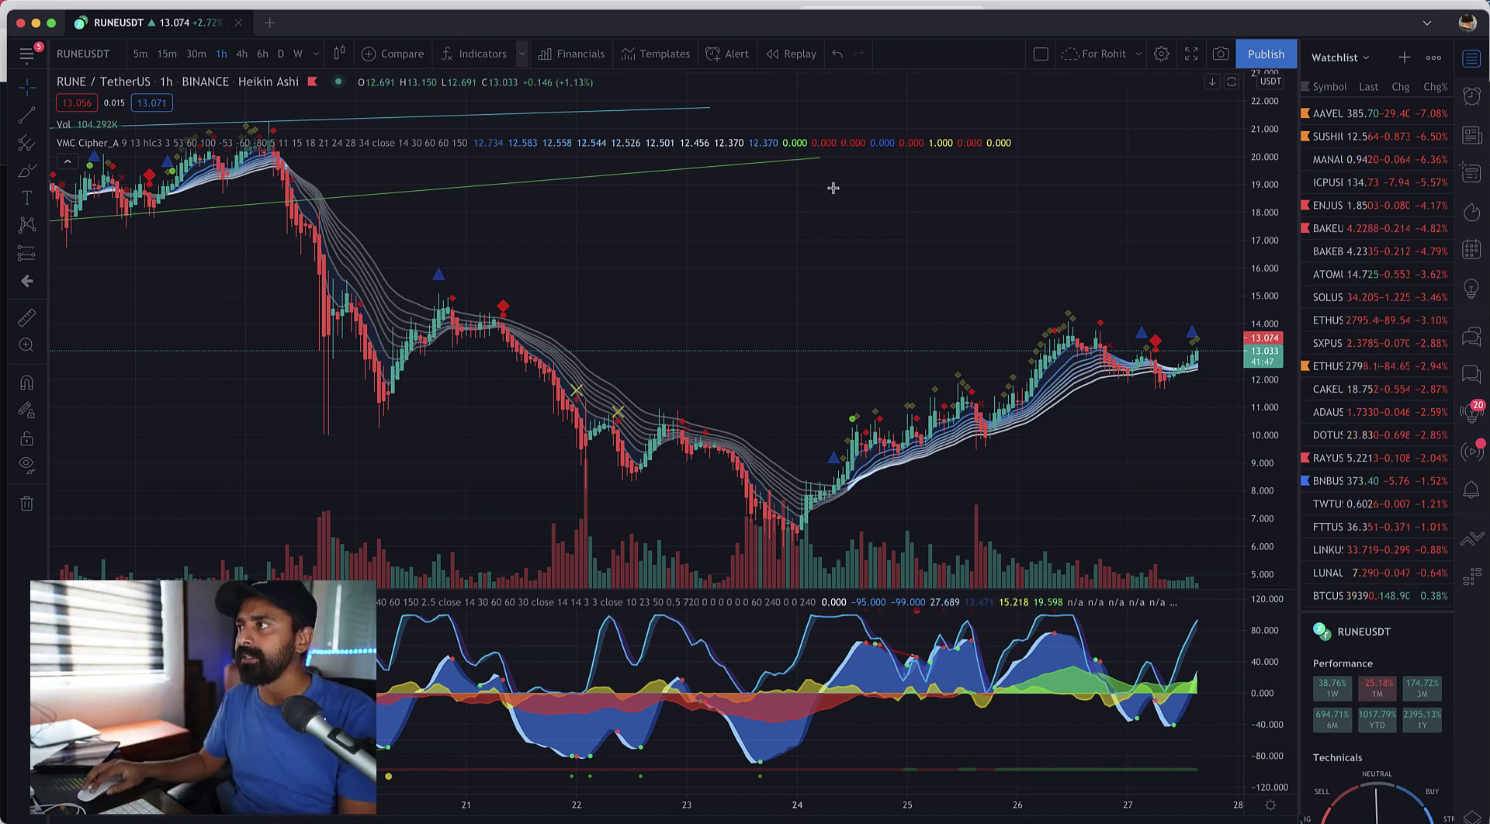
type("240")
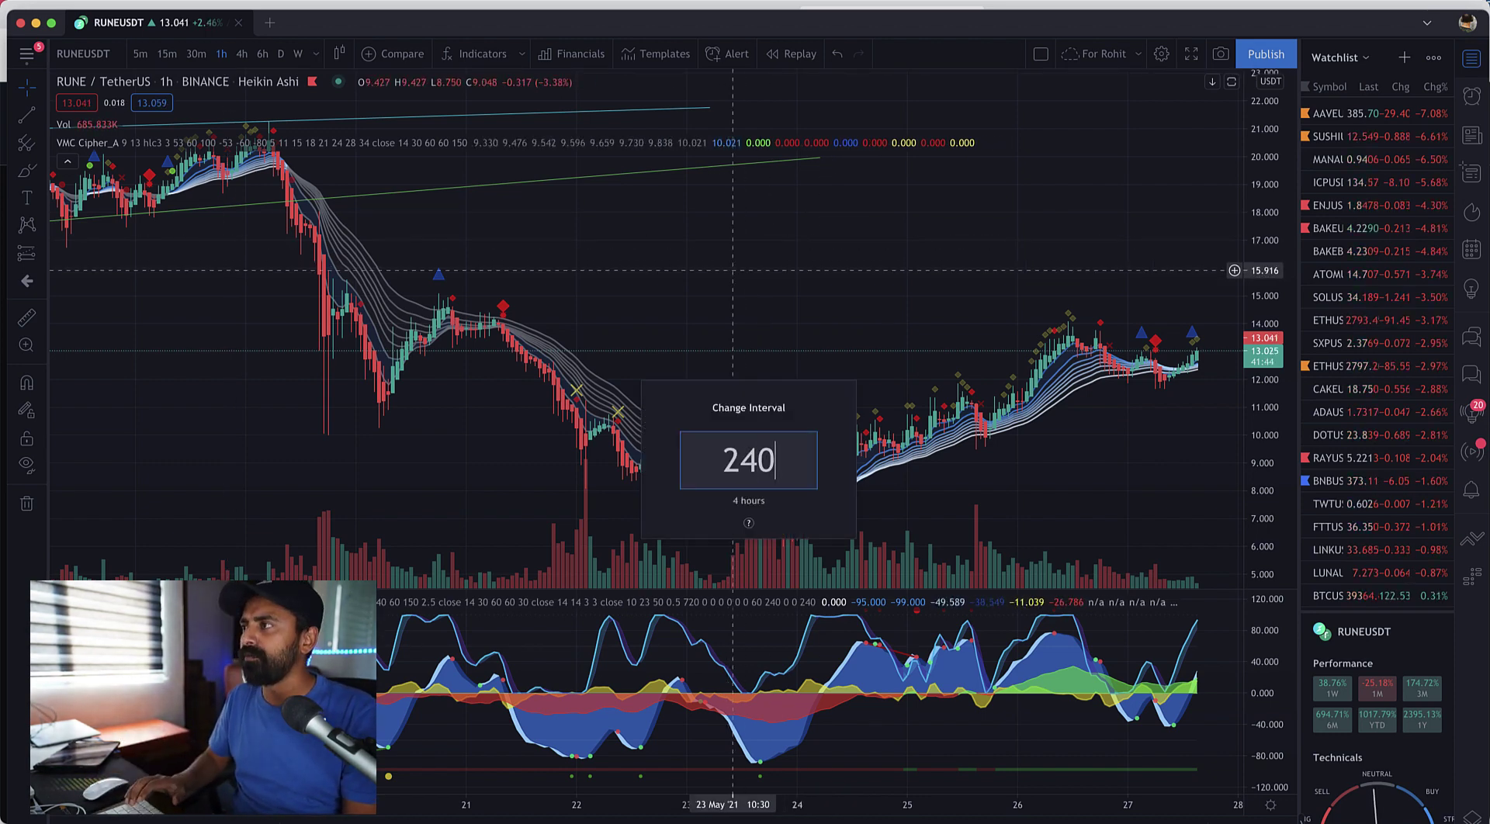
key("Return")
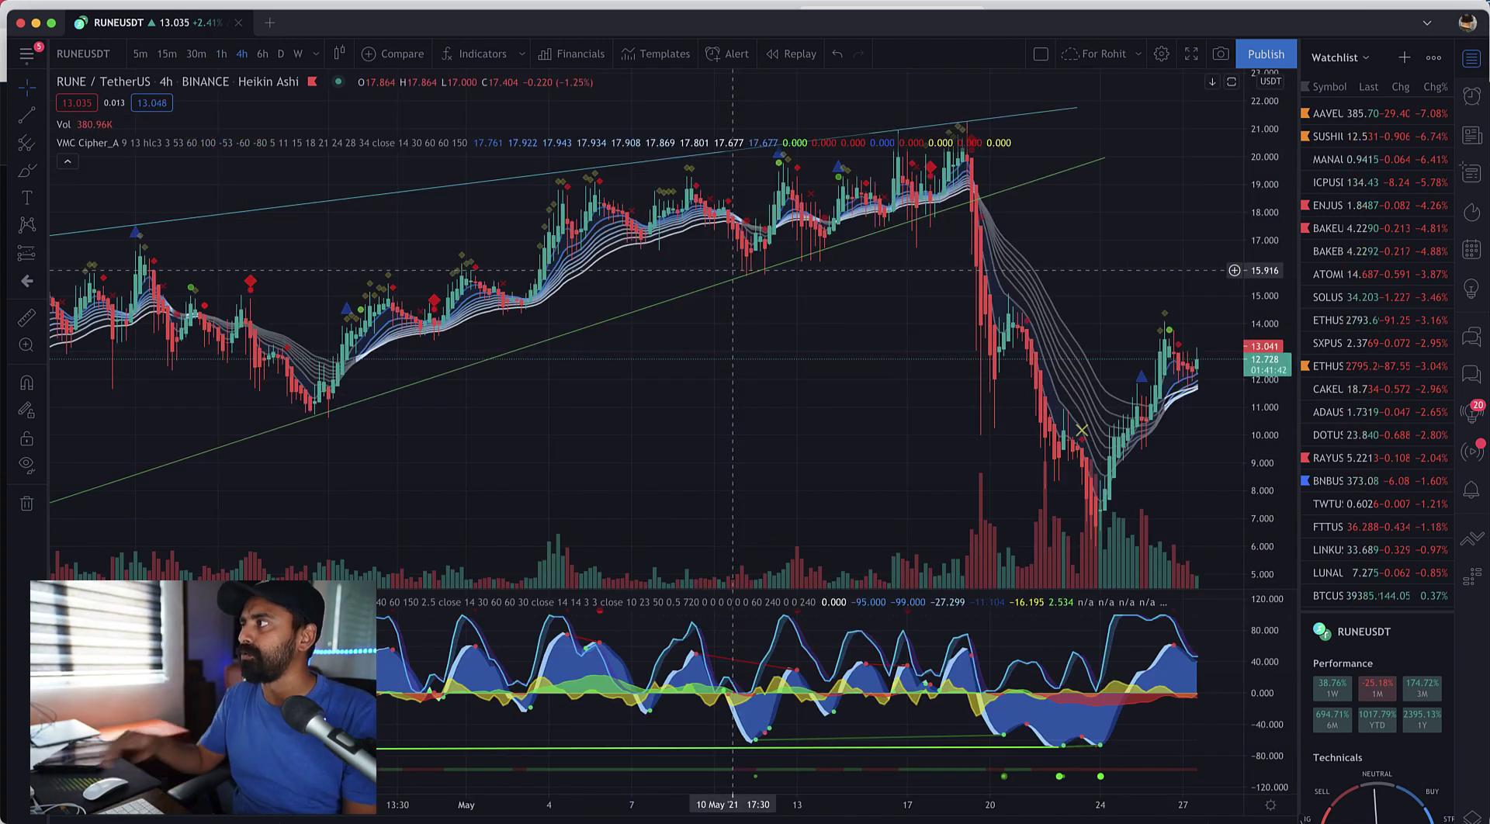
- View the favorite scripts in the Indicators & Strategies library and close it without adding any
scroll(757, 272, "up", 5)
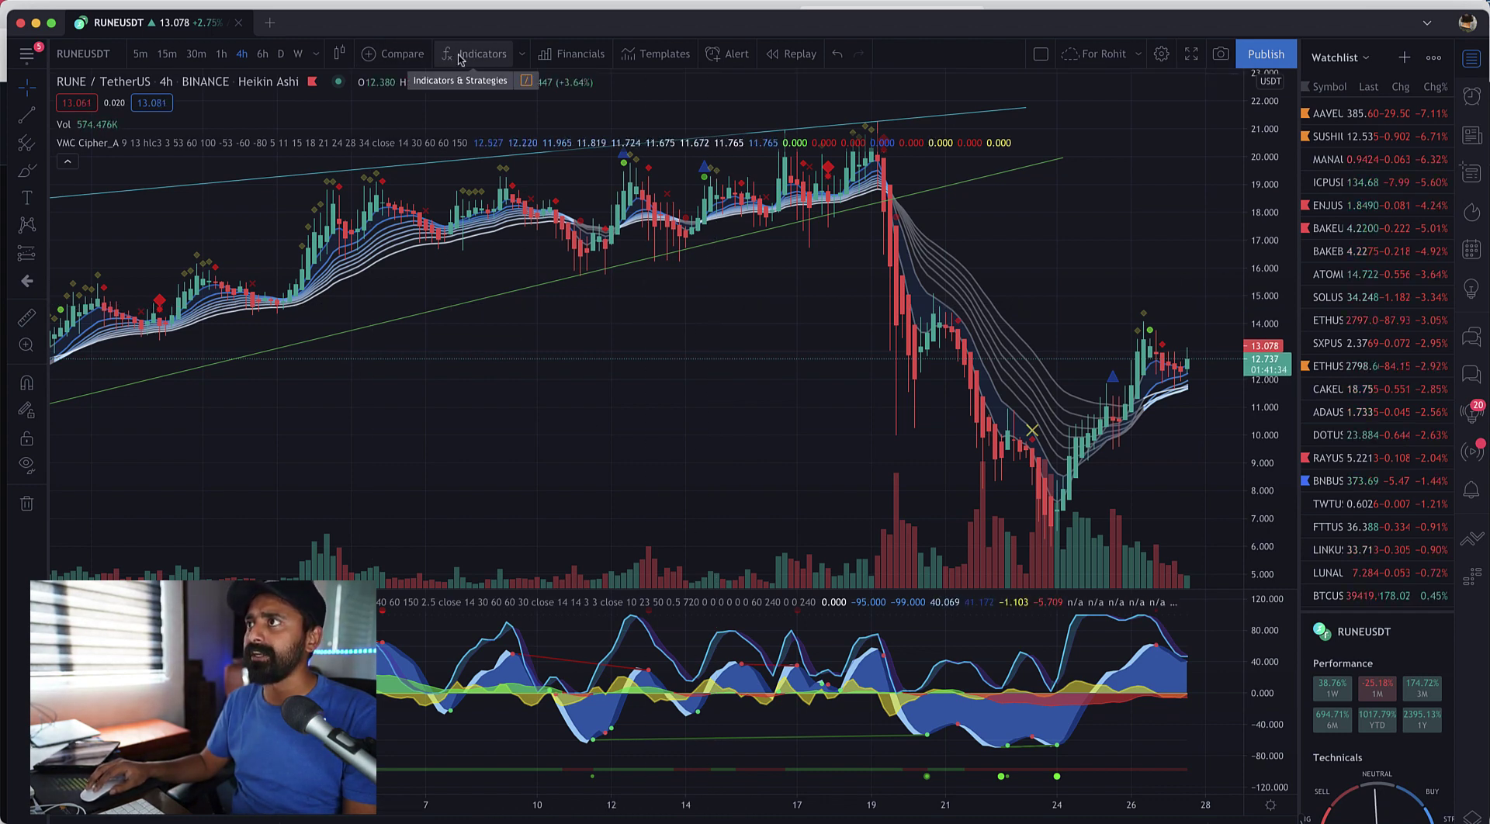
left_click(464, 56)
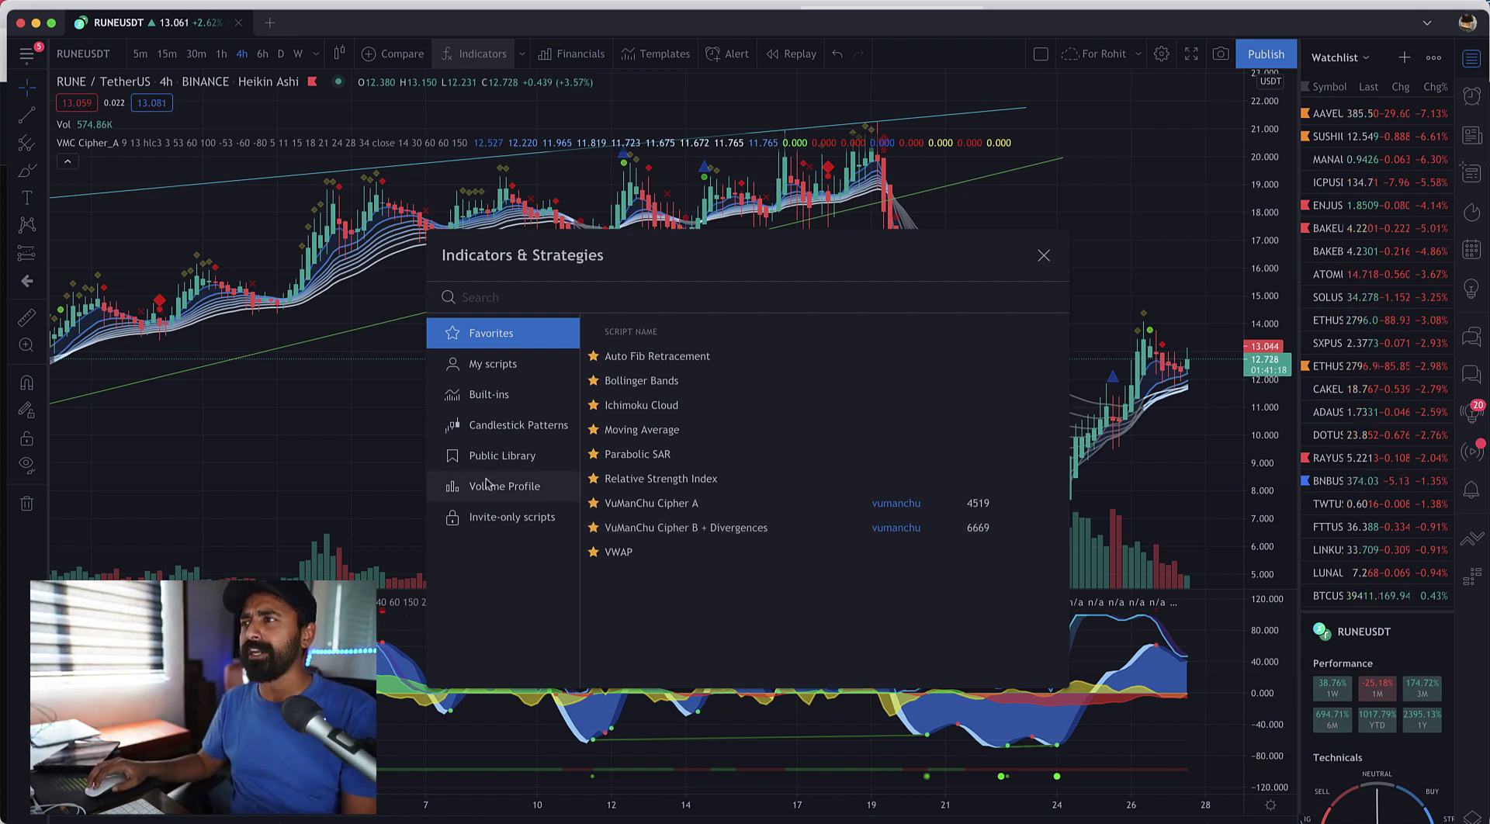
left_click(1041, 255)
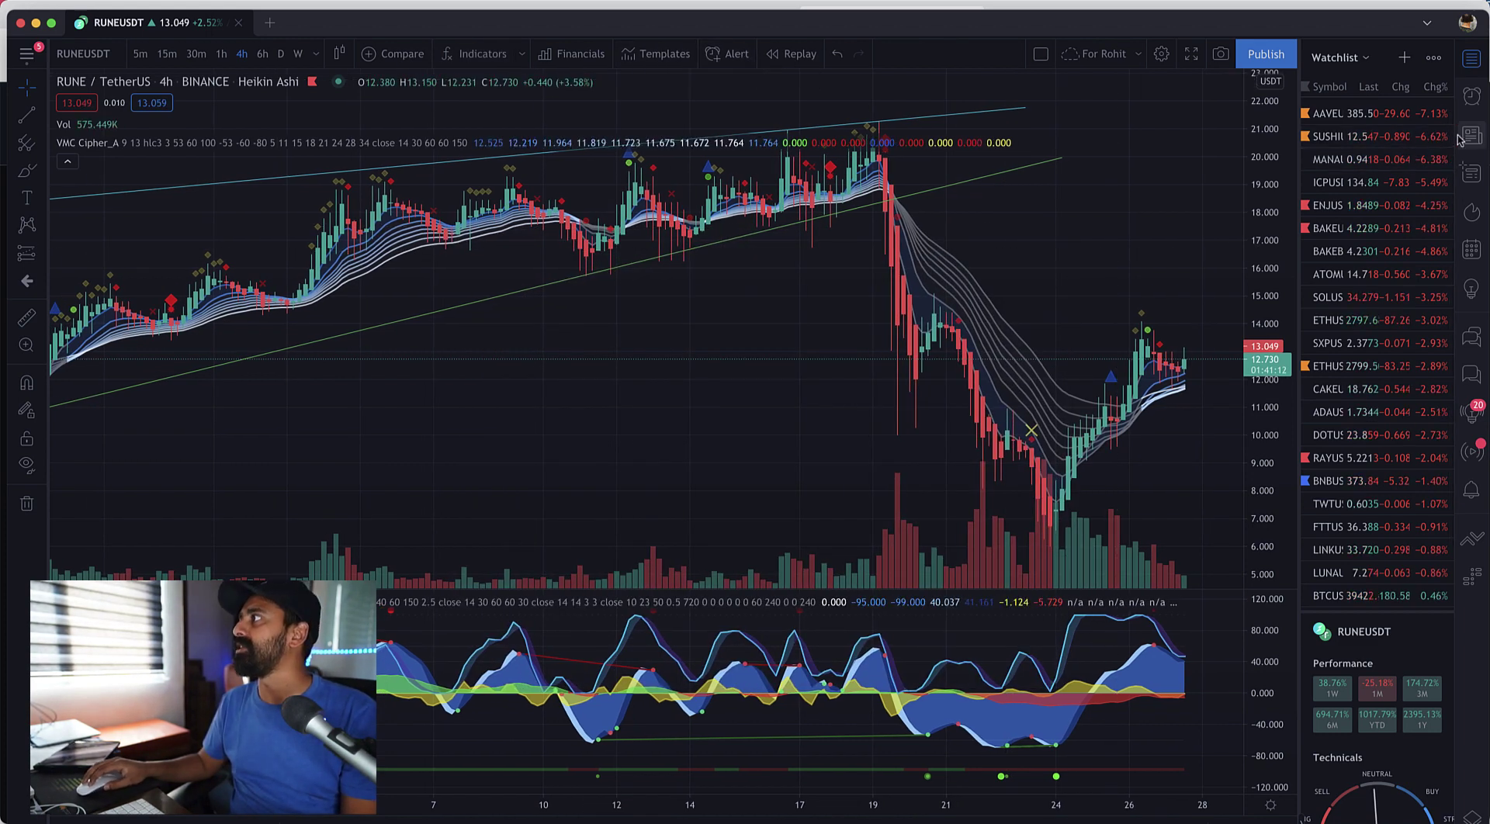
- Show the alerts list and alerts log in place of the watchlist
left_click(1471, 97)
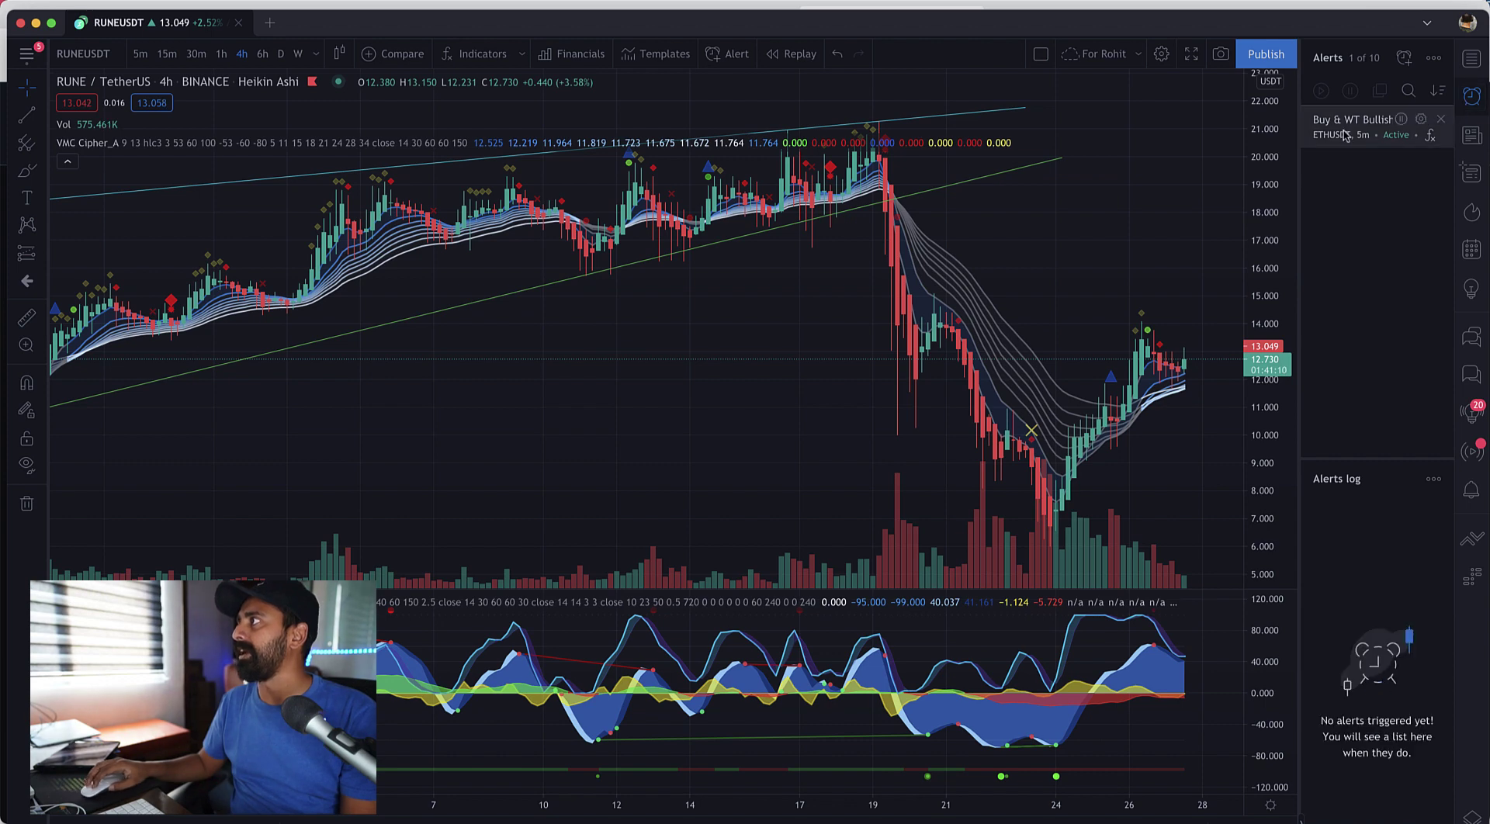
- Try the Bars and Candles styles on the RUNEUSDT chart and restore the Heikin Ashi style
left_click(341, 55)
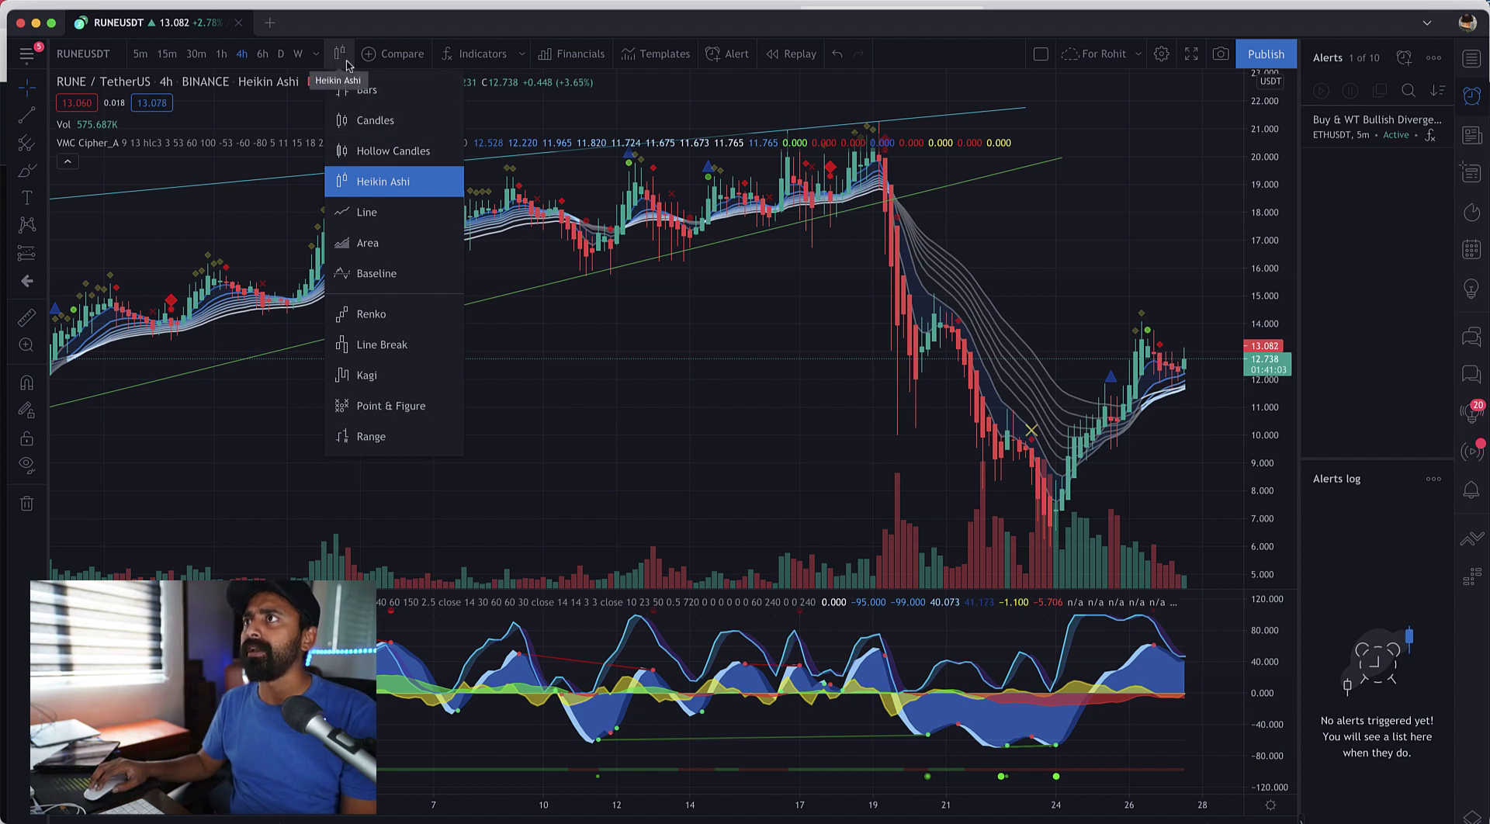
left_click(367, 89)
left_click(340, 53)
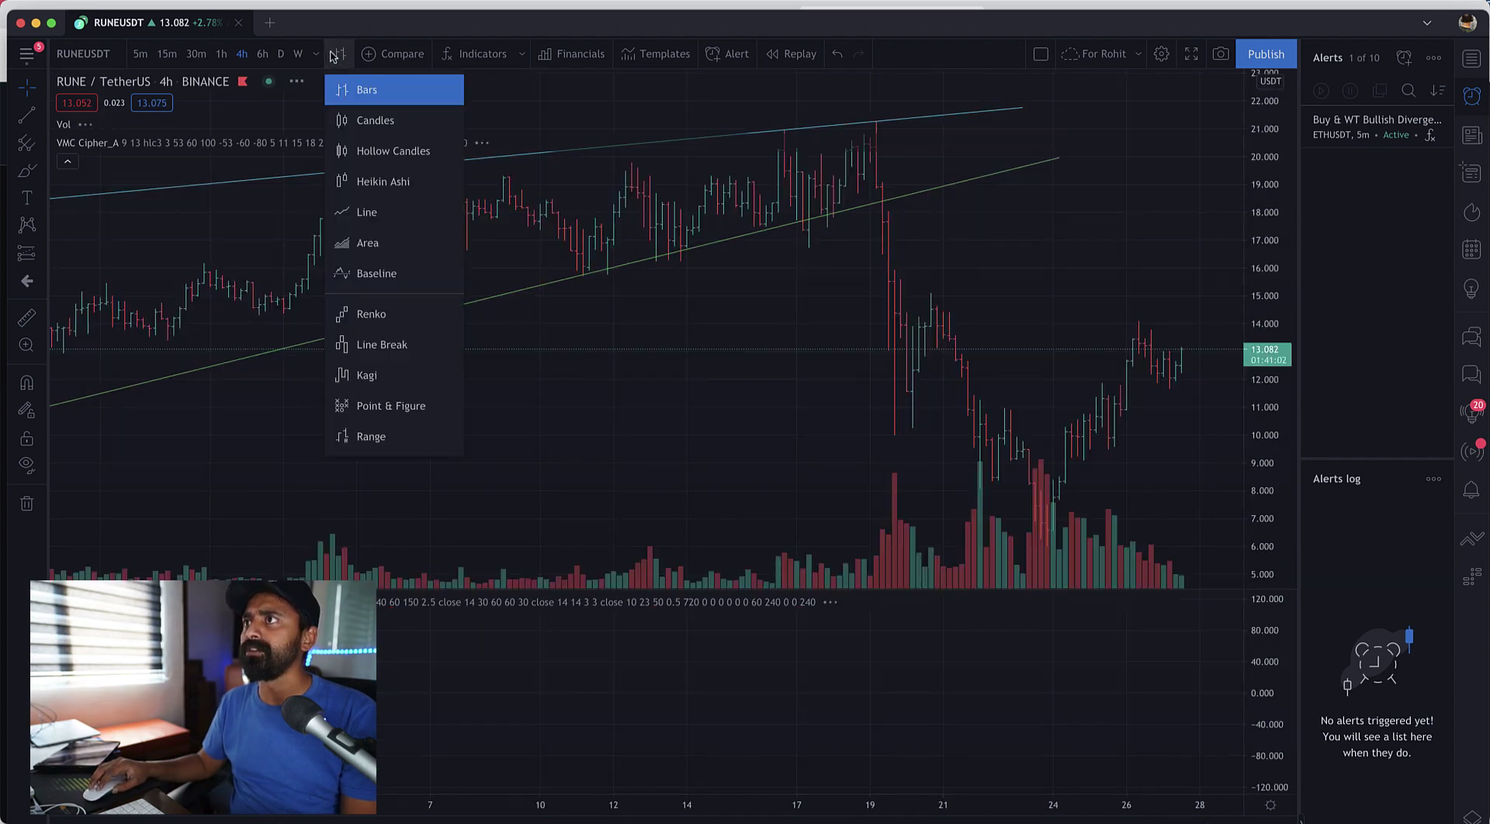
left_click(359, 126)
left_click(340, 53)
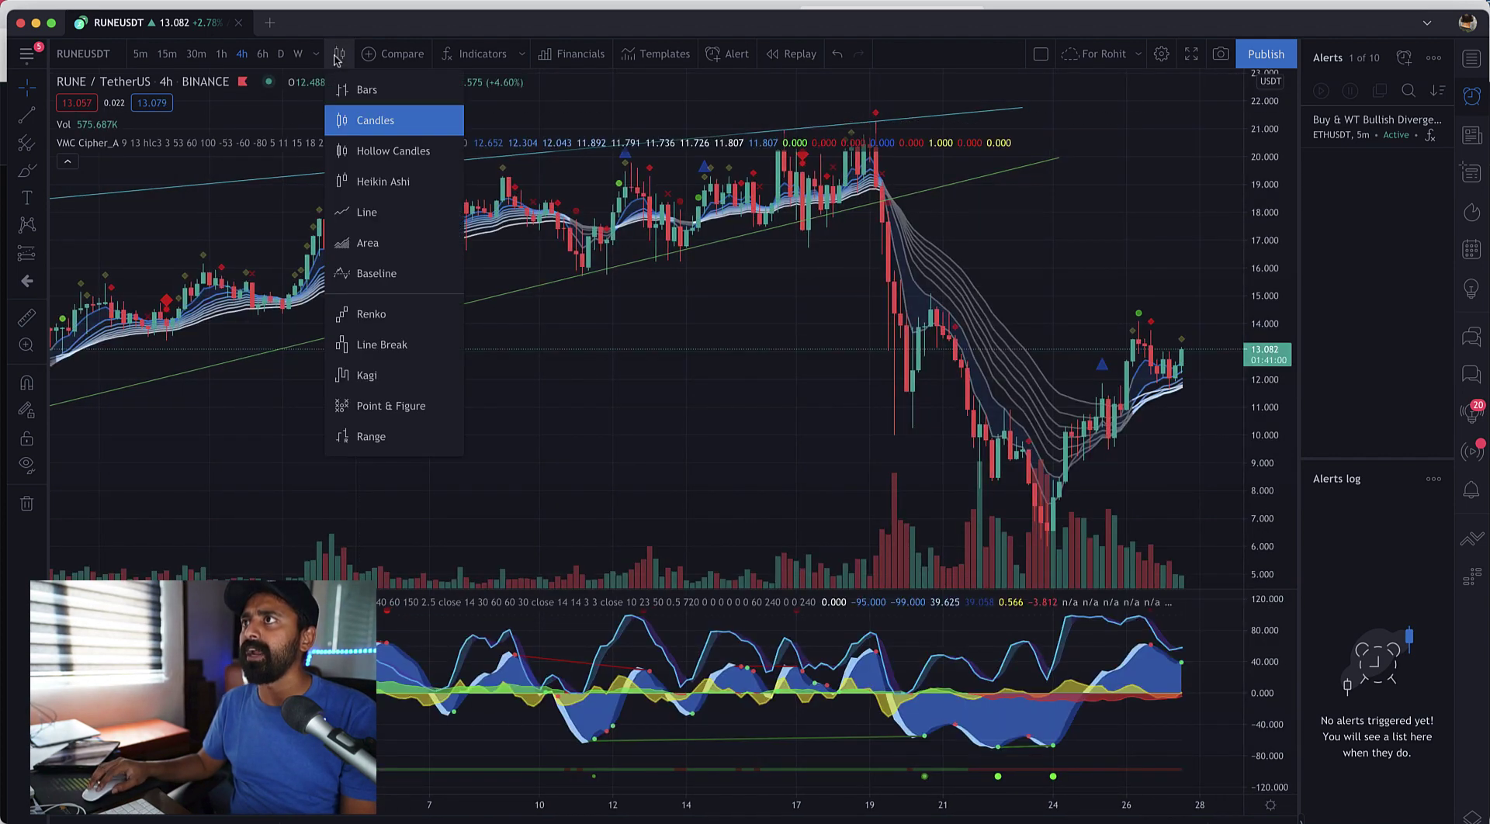
left_click(384, 184)
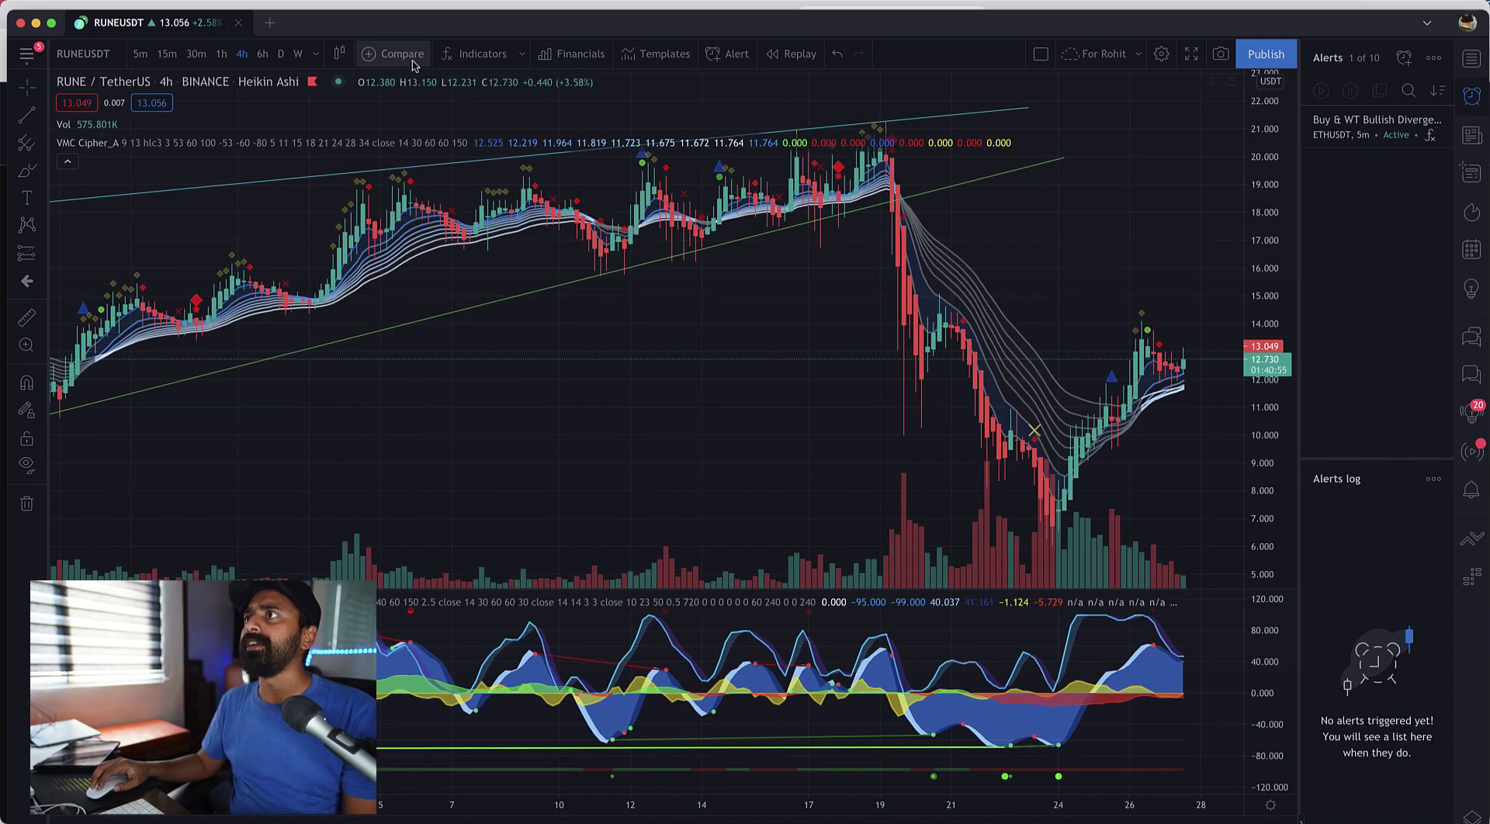